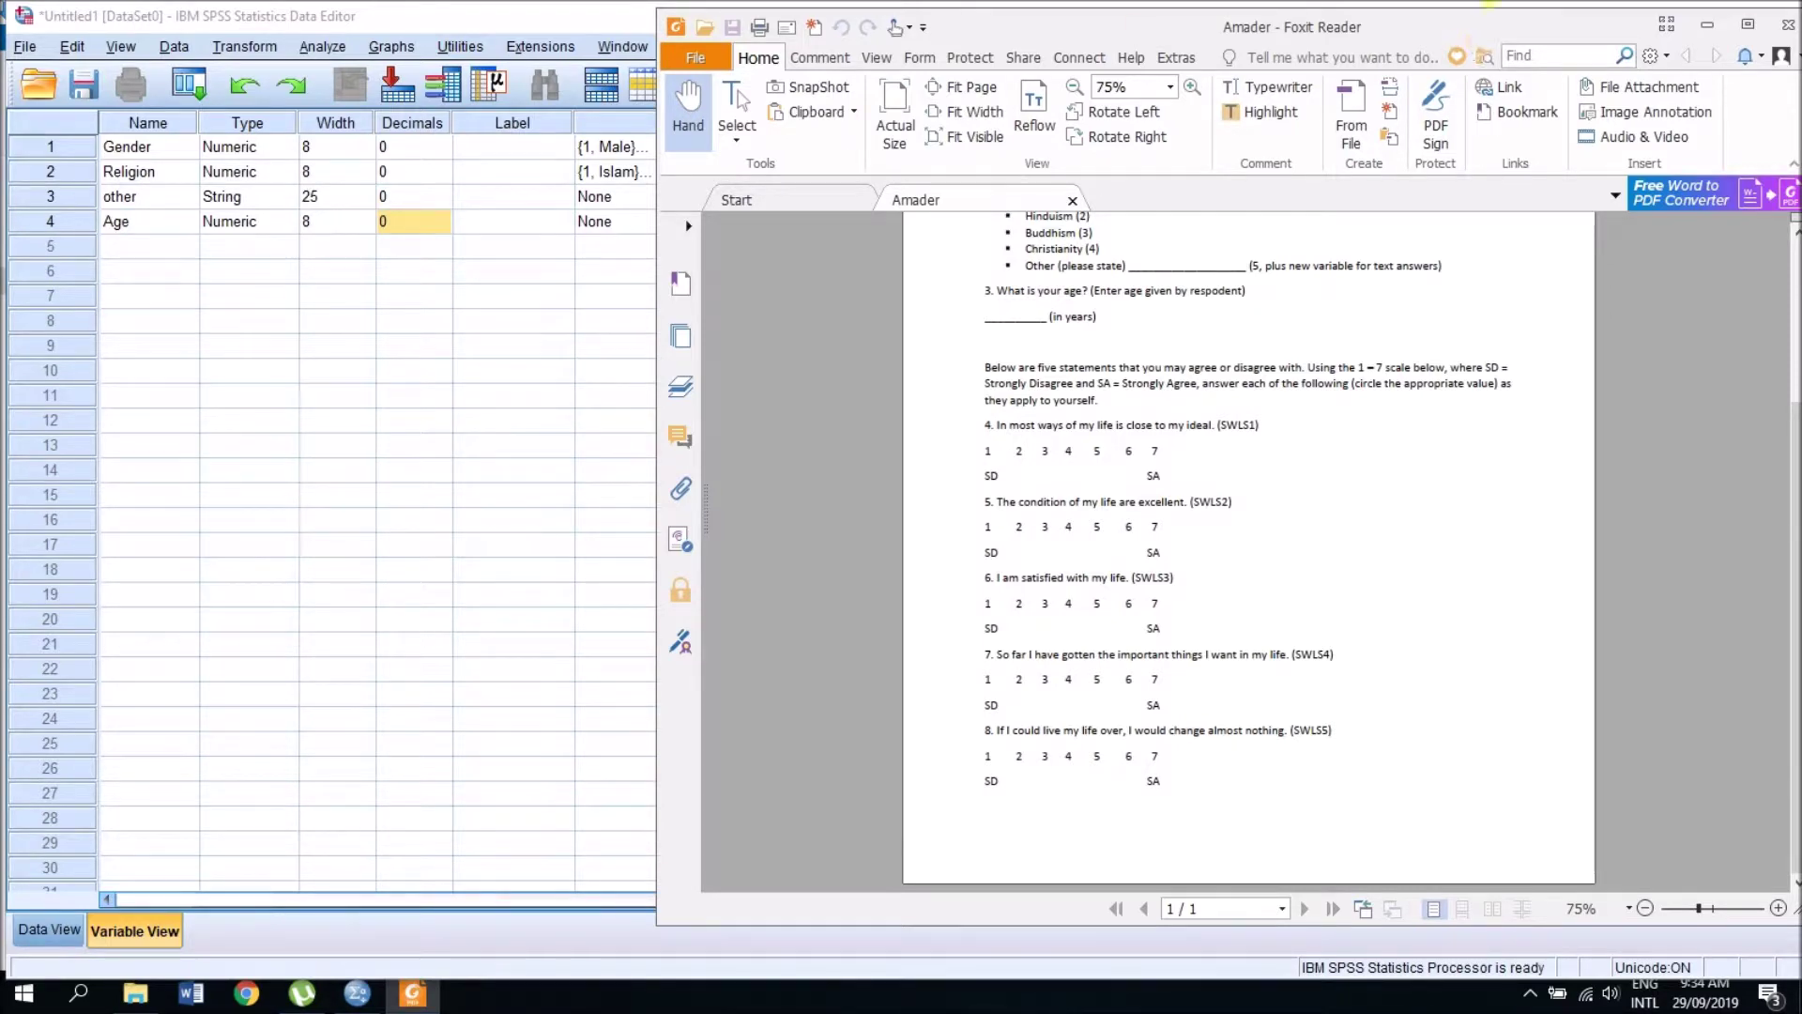
# Step: Add five numeric variables named SWLS1, SWLS2, SWLS3, SWLS4 and SWLS5 below the Age variable
pyautogui.click(1709, 25)
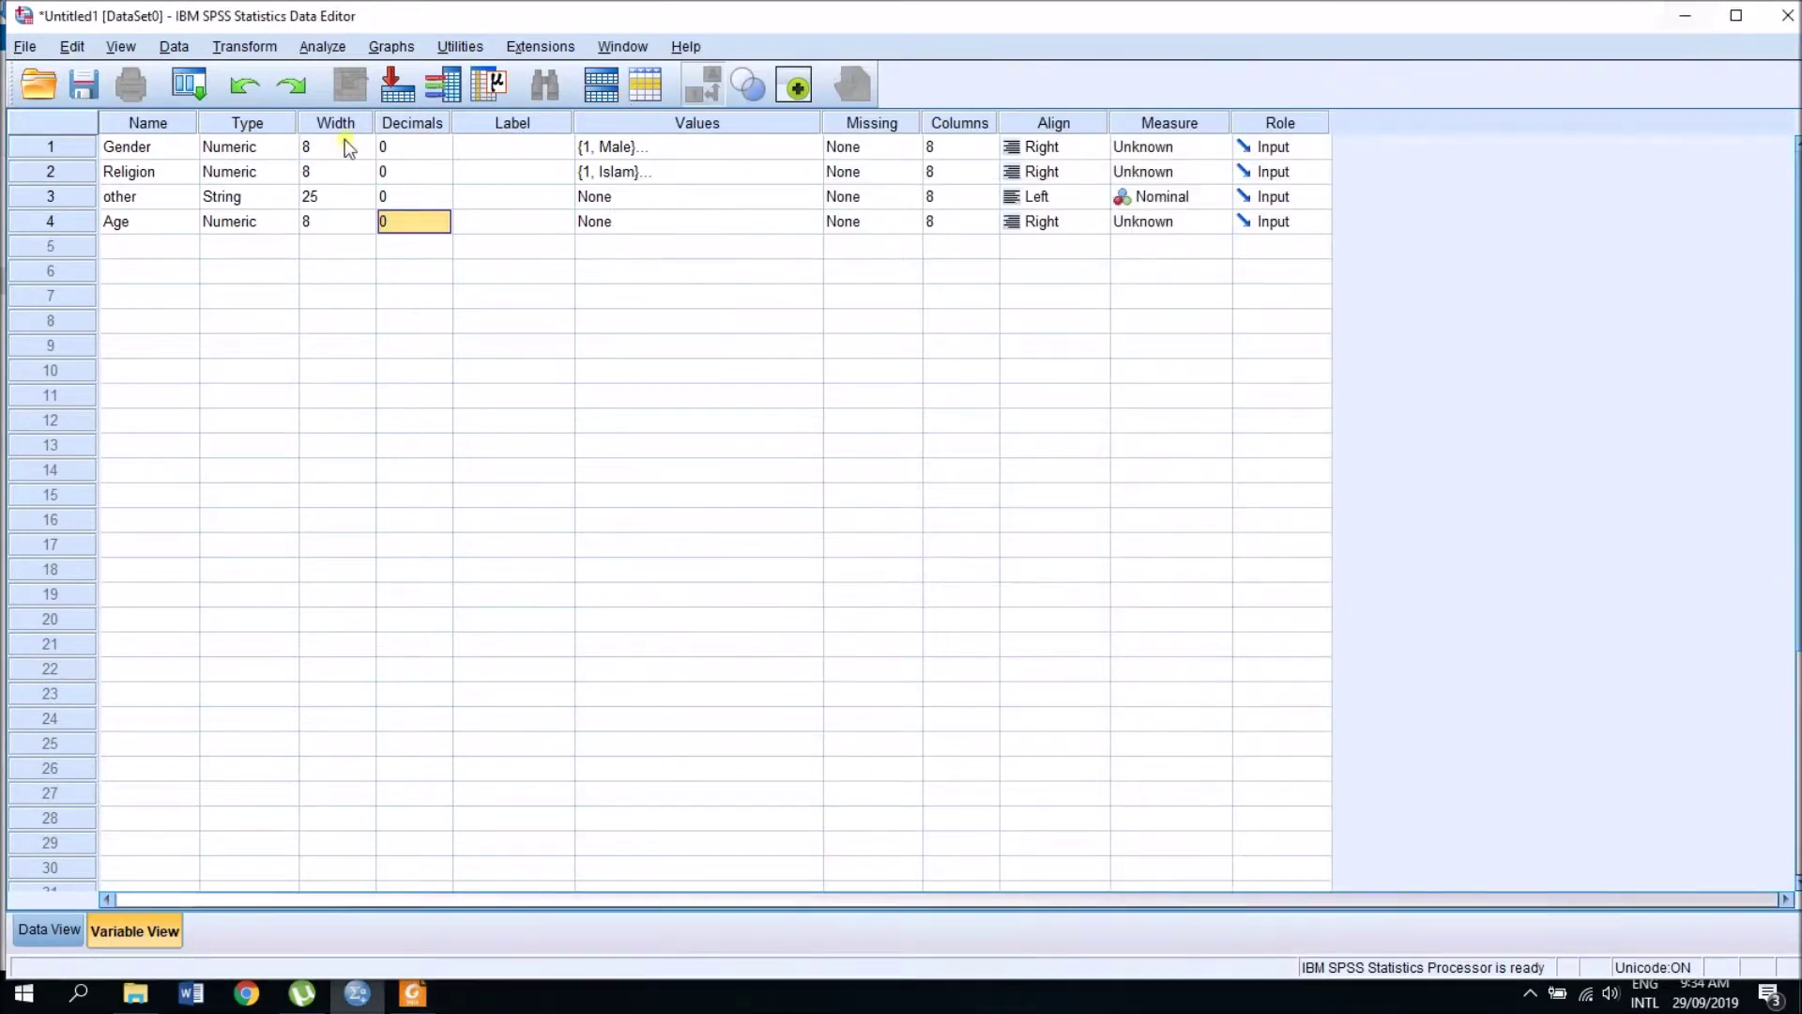
pyautogui.click(158, 247)
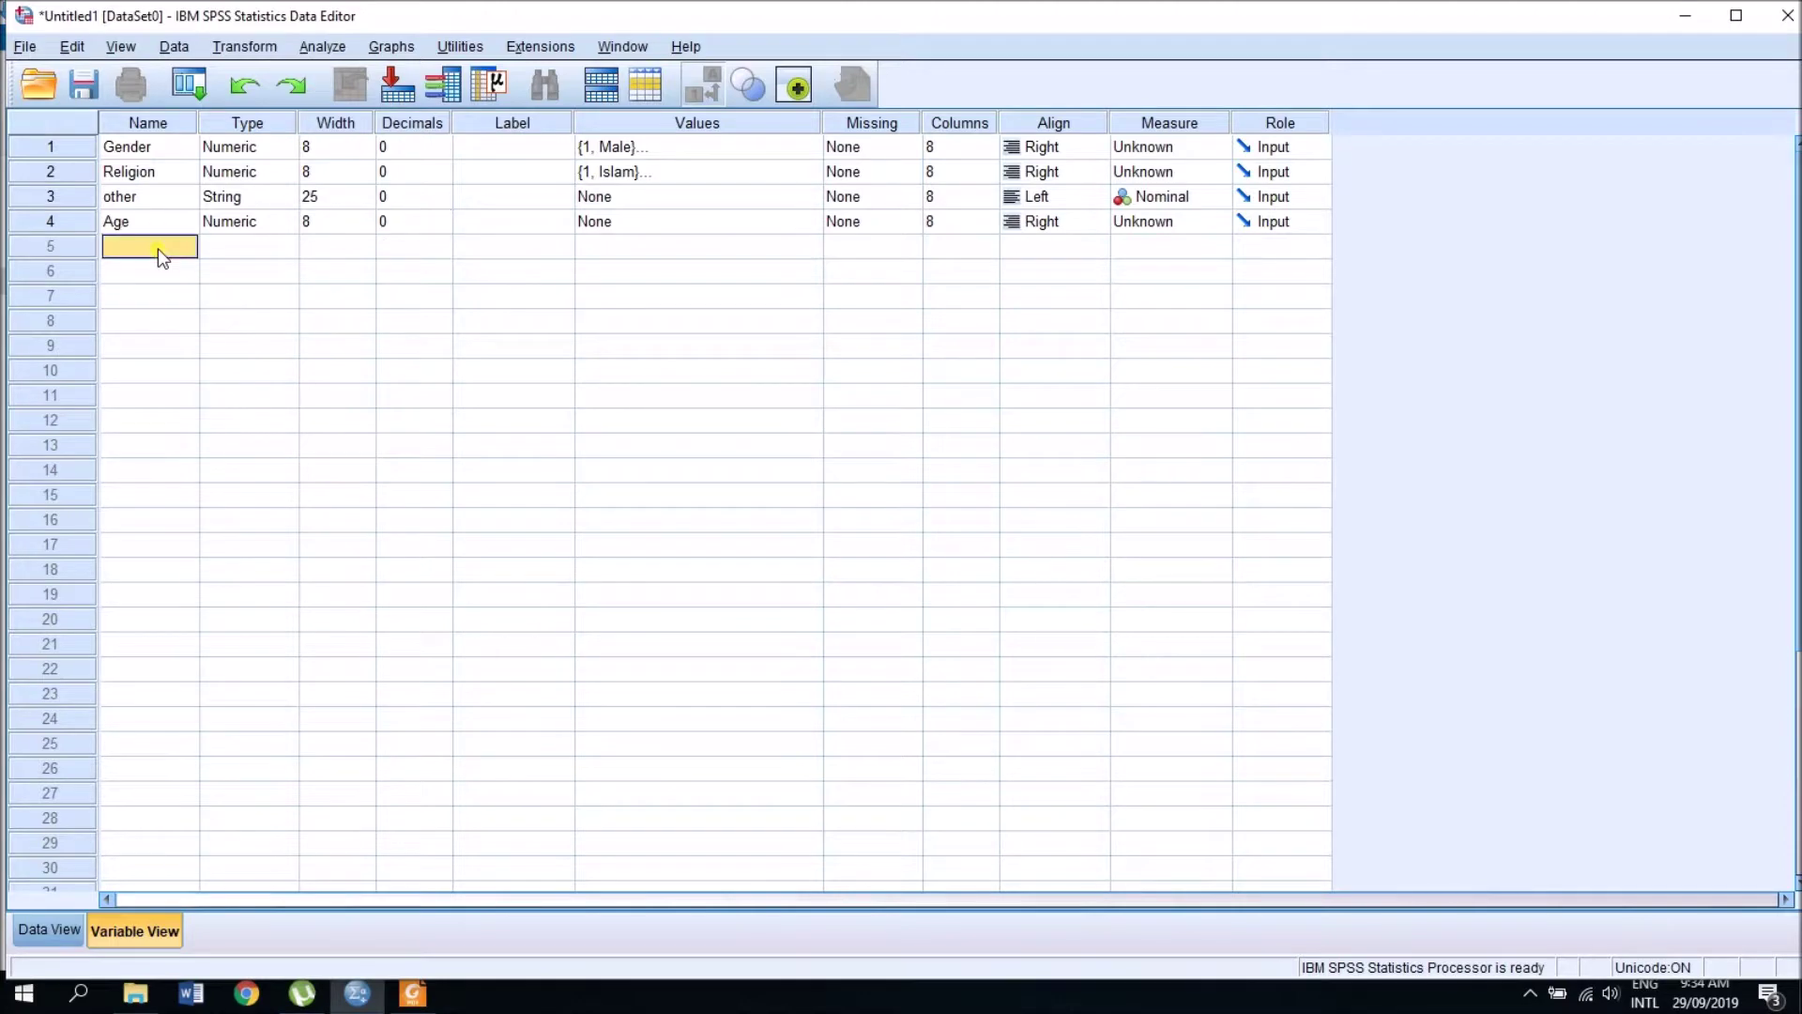
pyautogui.write('SWLS1')
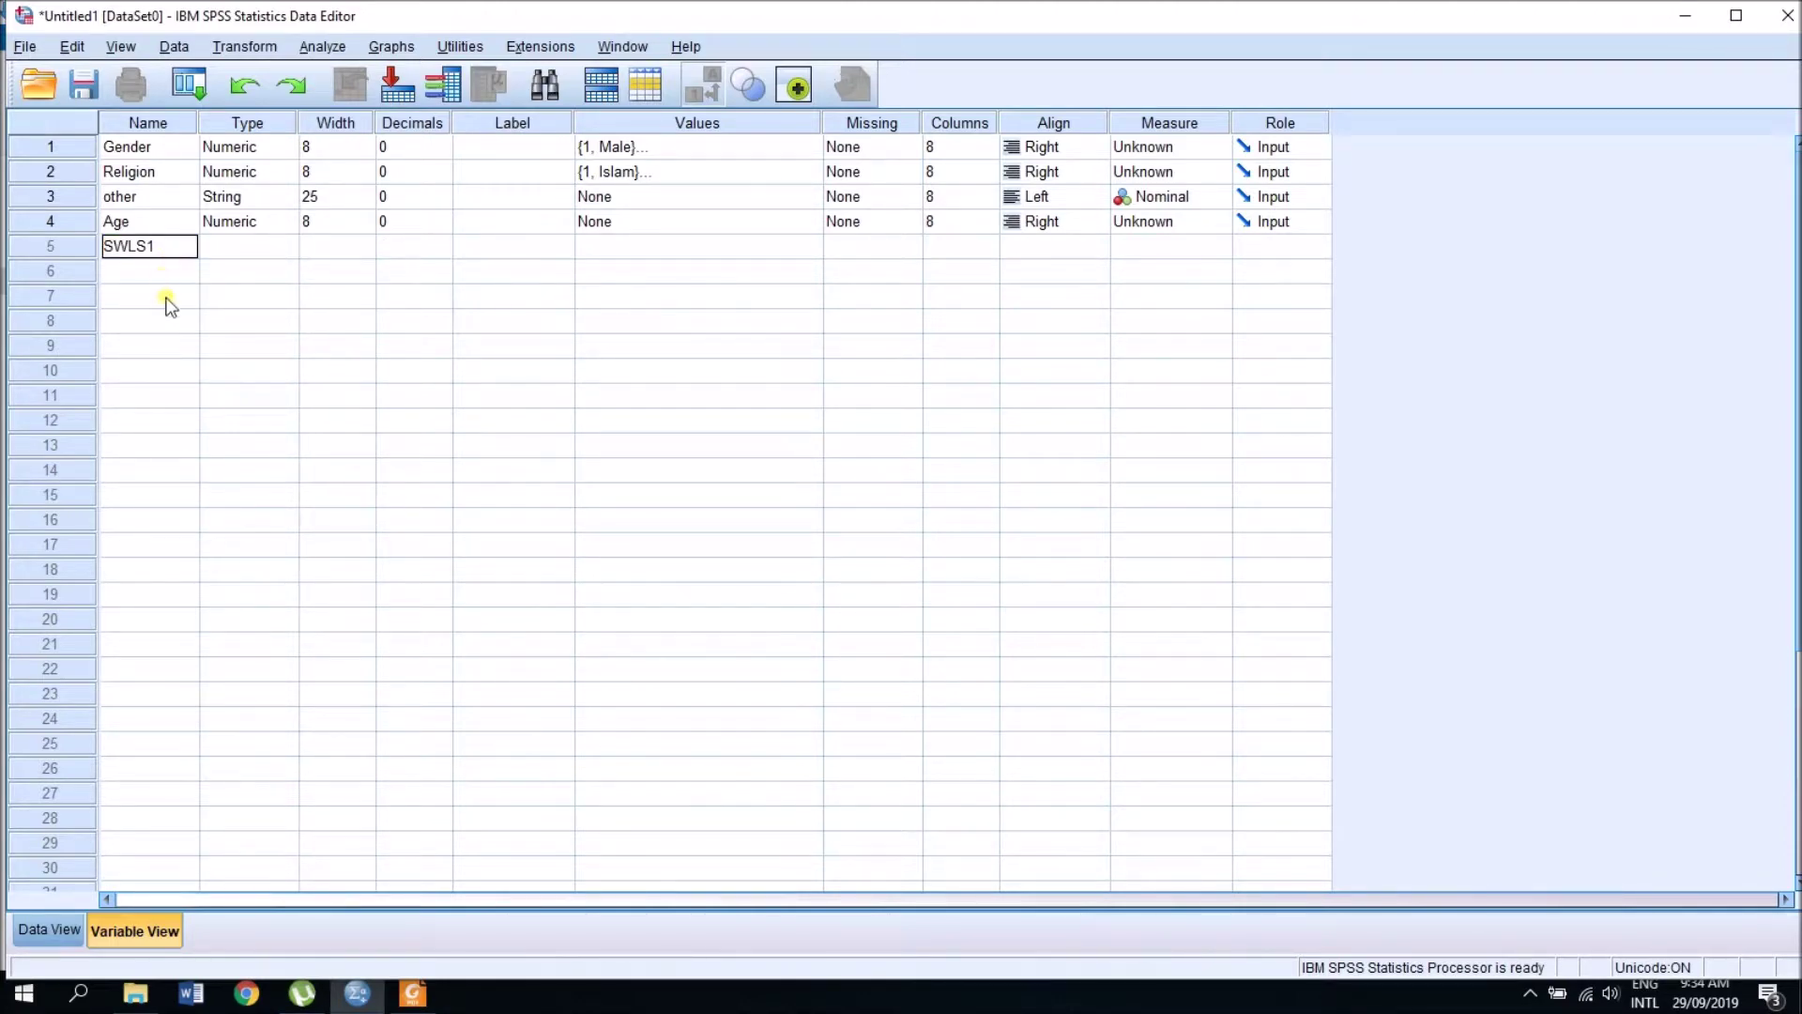
pyautogui.click(166, 270)
pyautogui.write('S')
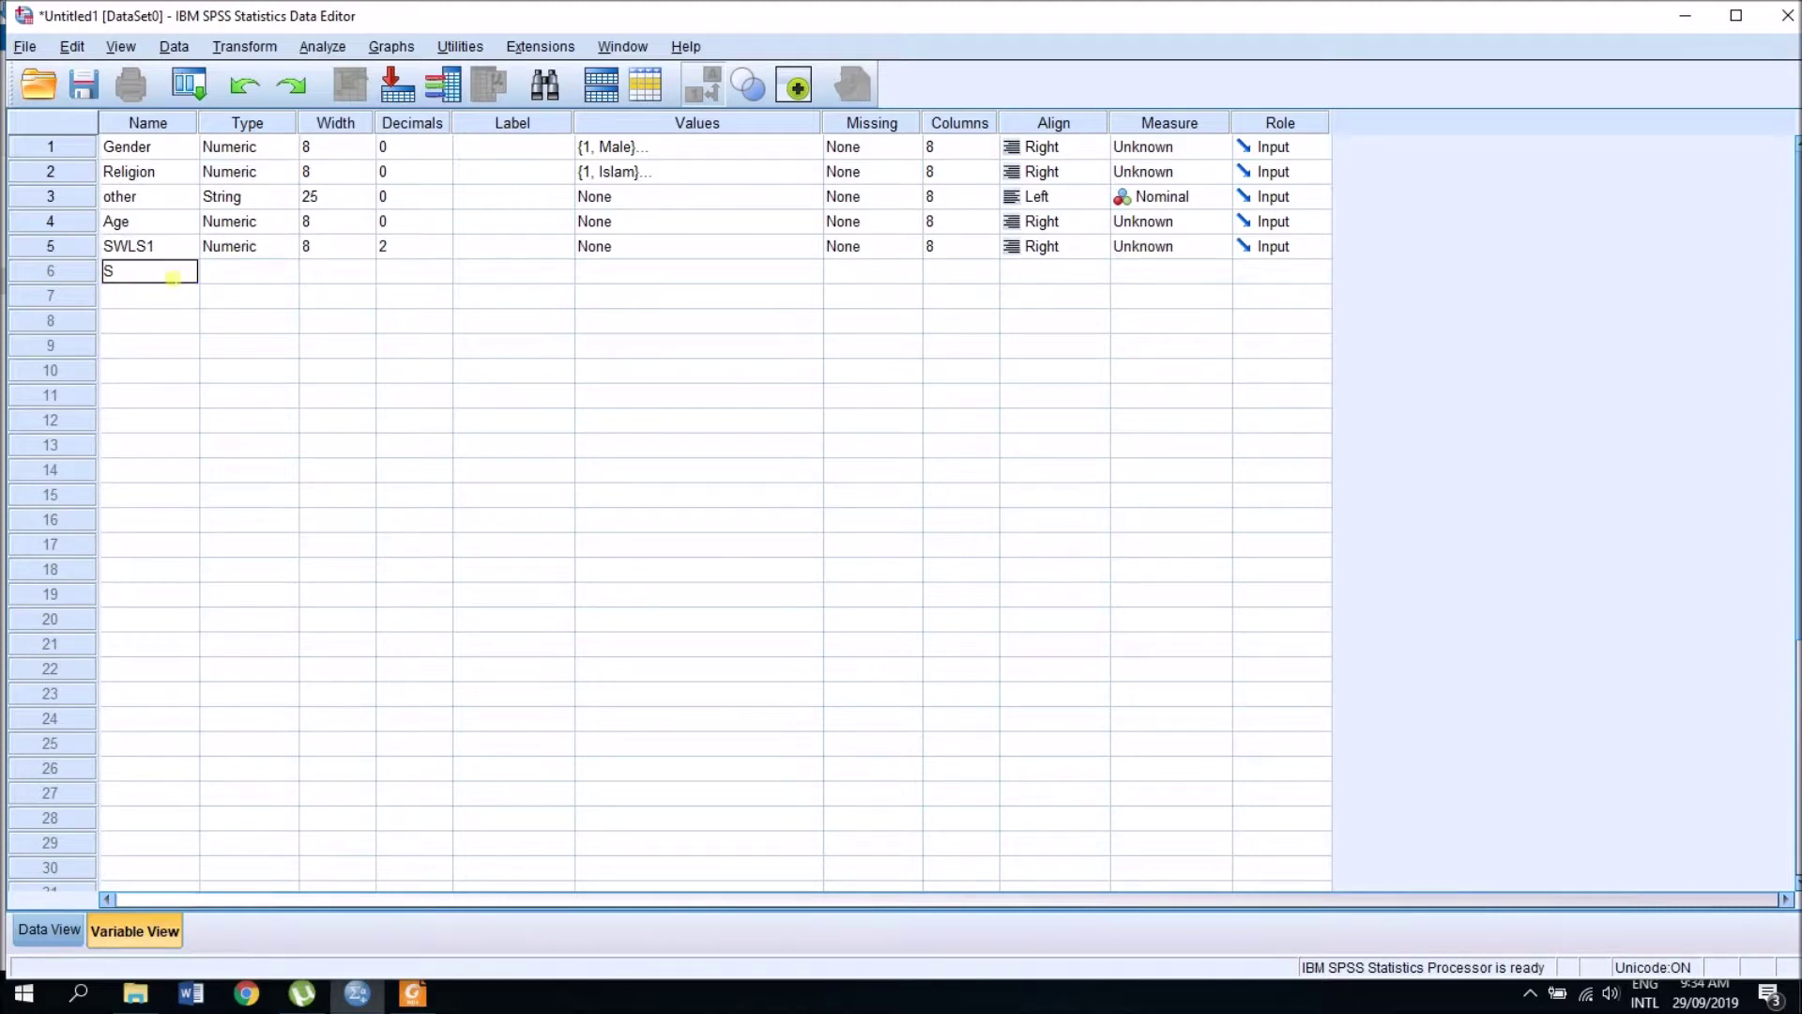
pyautogui.write('WLS2')
pyautogui.click(167, 298)
pyautogui.write('SWLS3')
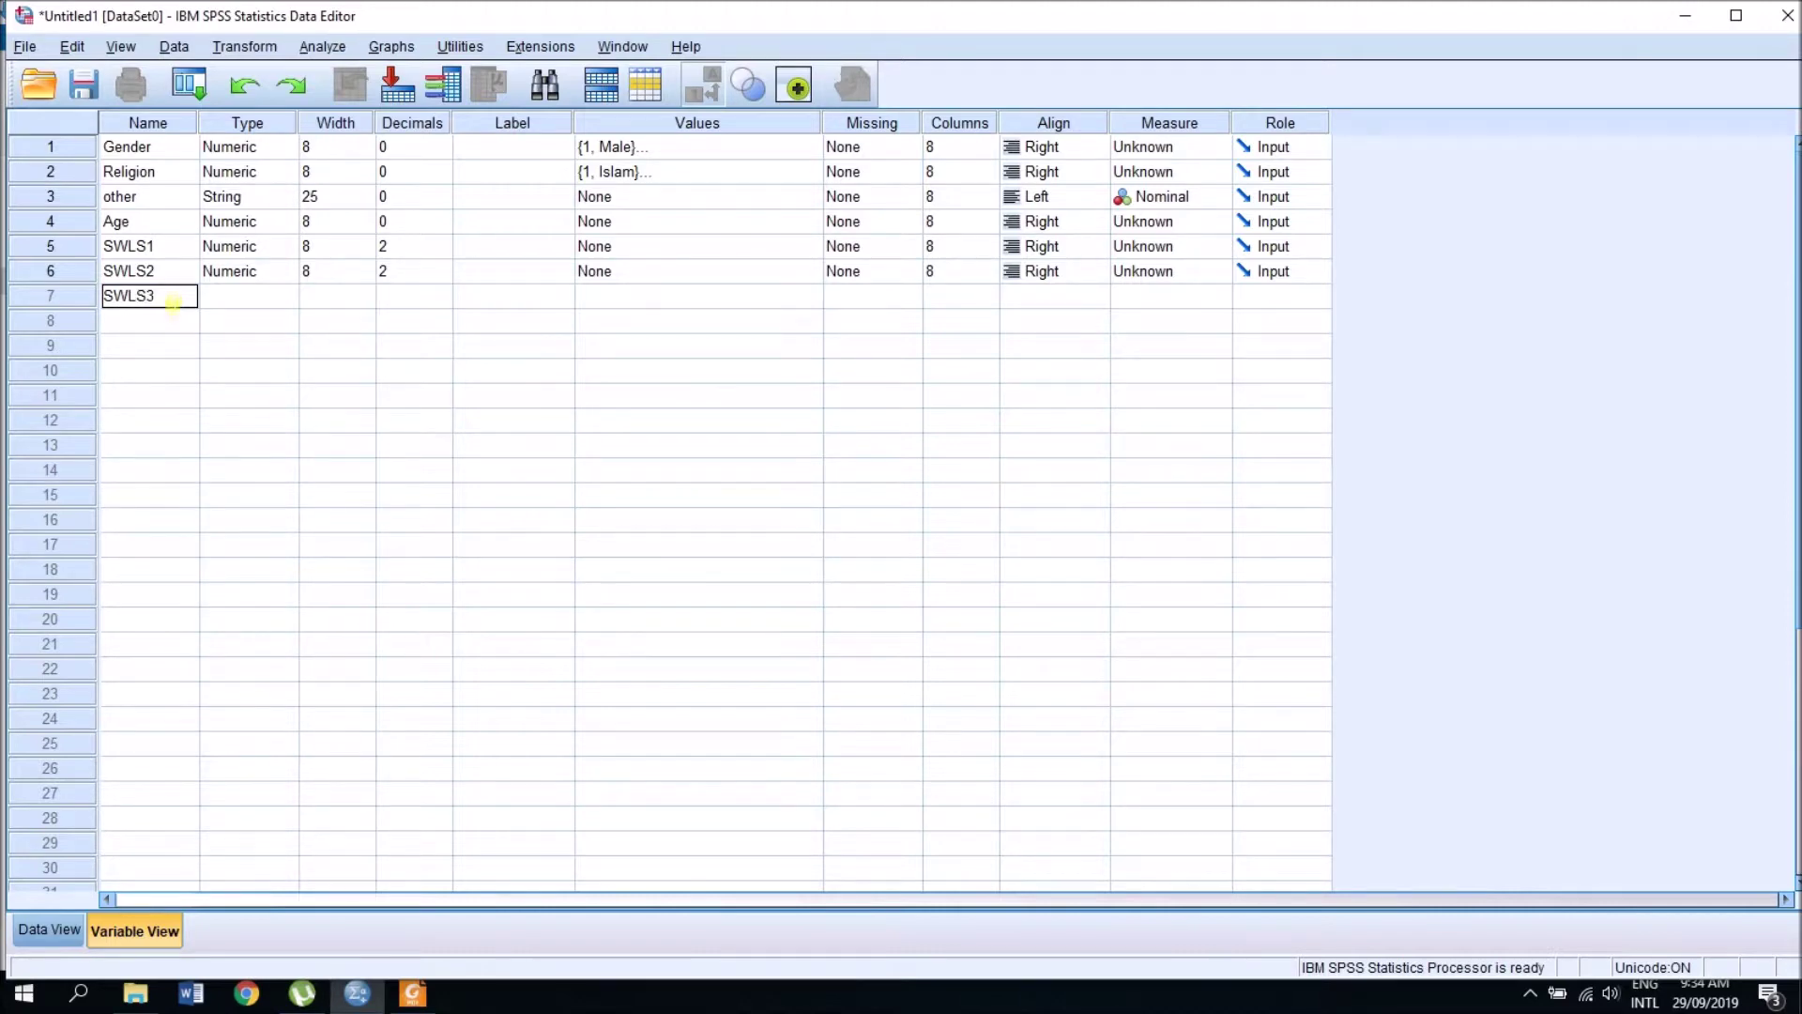
pyautogui.click(172, 322)
pyautogui.write('SWLS4')
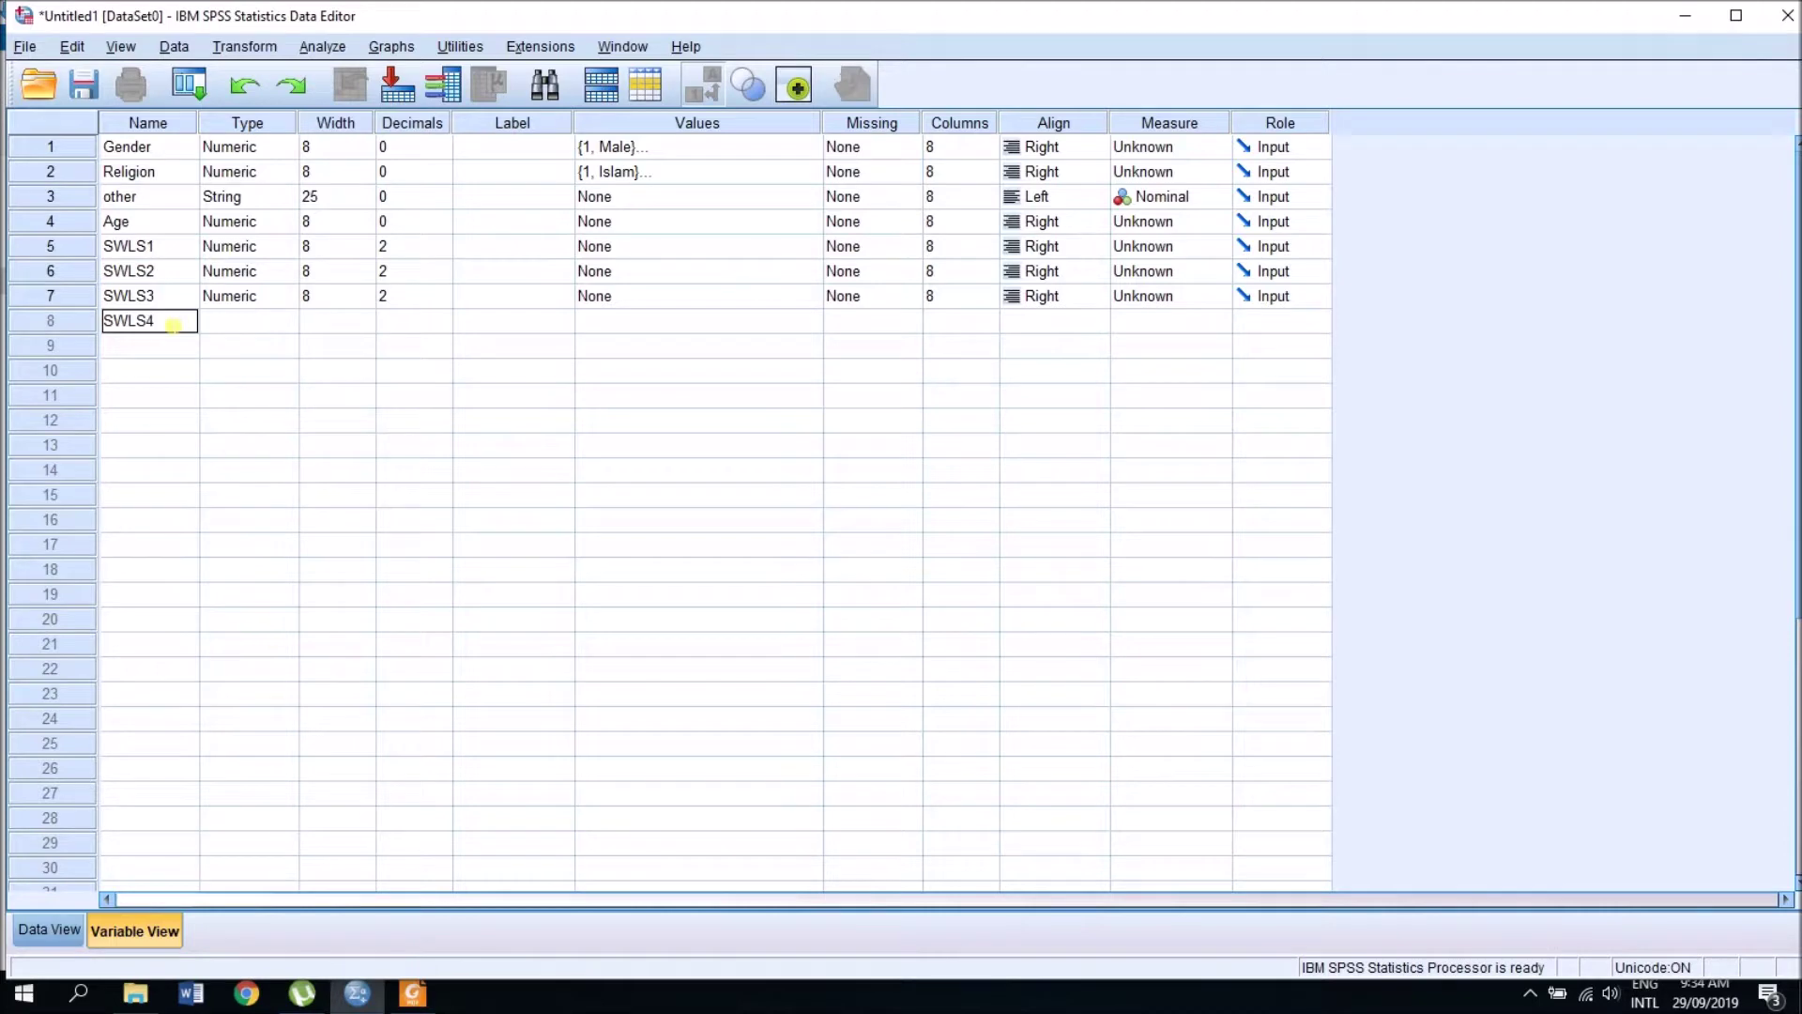
pyautogui.click(162, 350)
pyautogui.write('SWLS5')
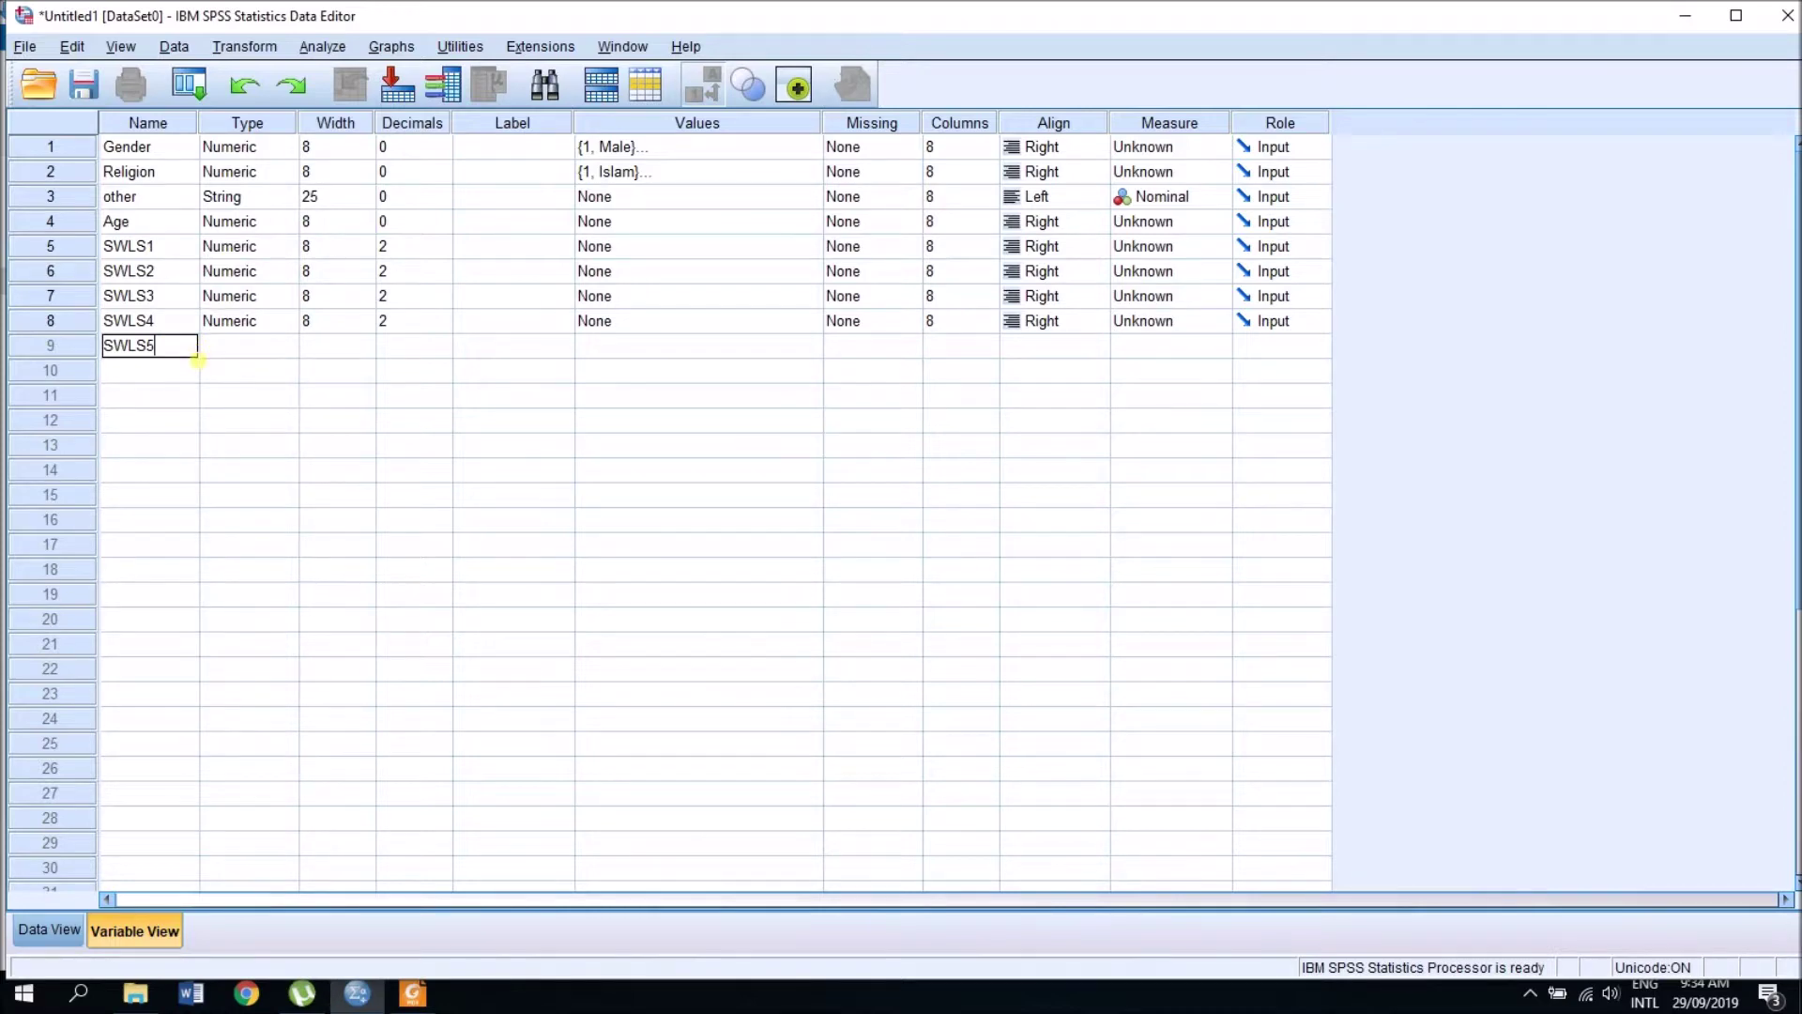
pyautogui.click(229, 338)
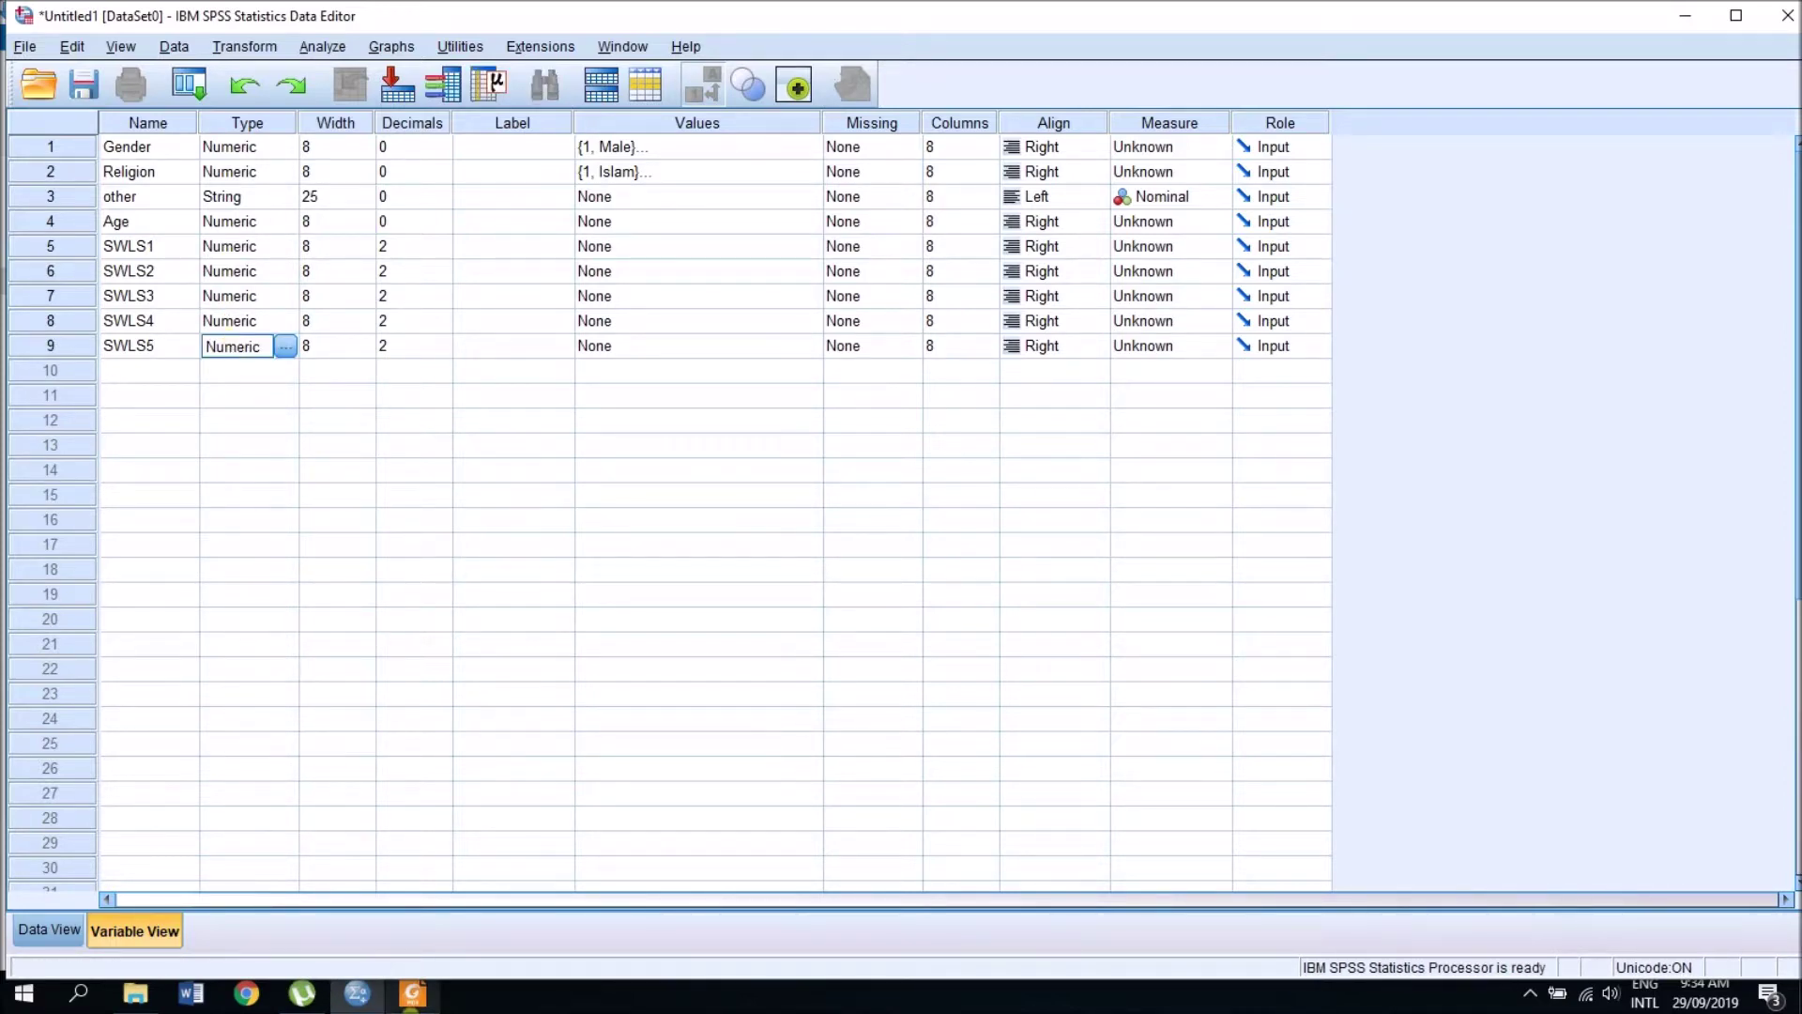
# Step: Check the questionnaire's rating scale, and add the value label 1 = "Strongly Disagree" to the SWLS1 variable
pyautogui.click(413, 996)
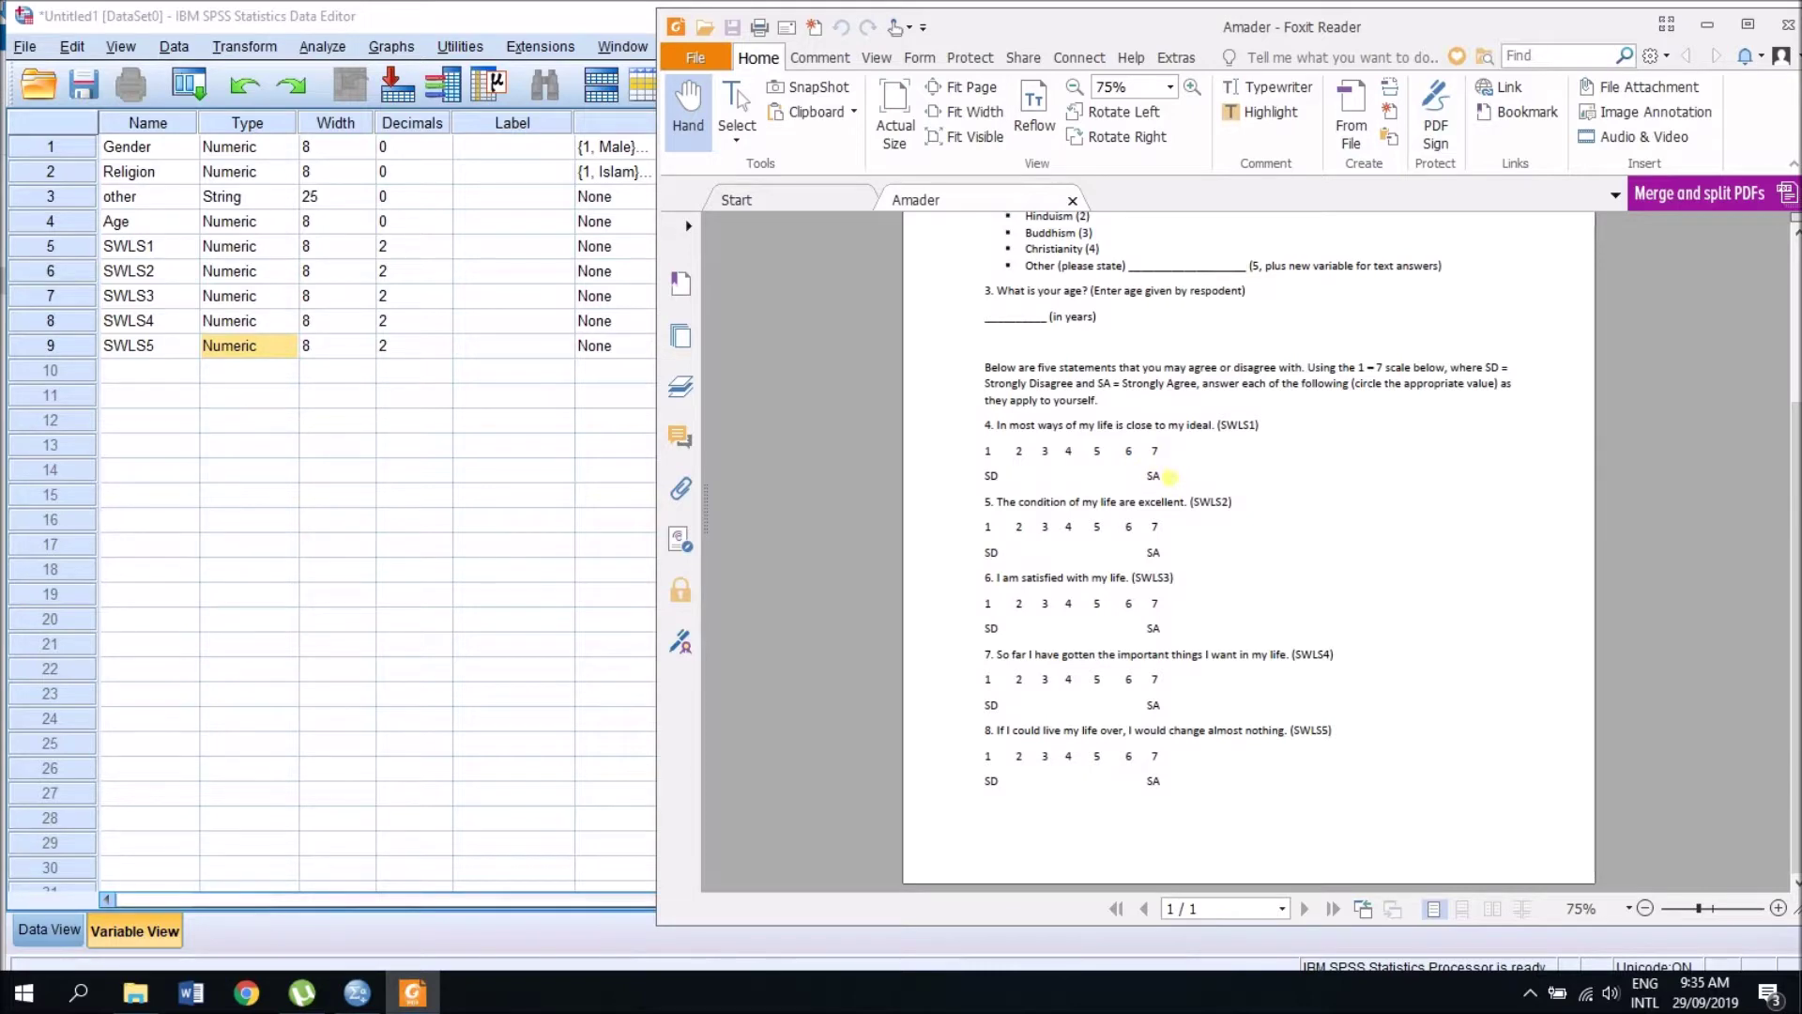
pyautogui.click(1713, 30)
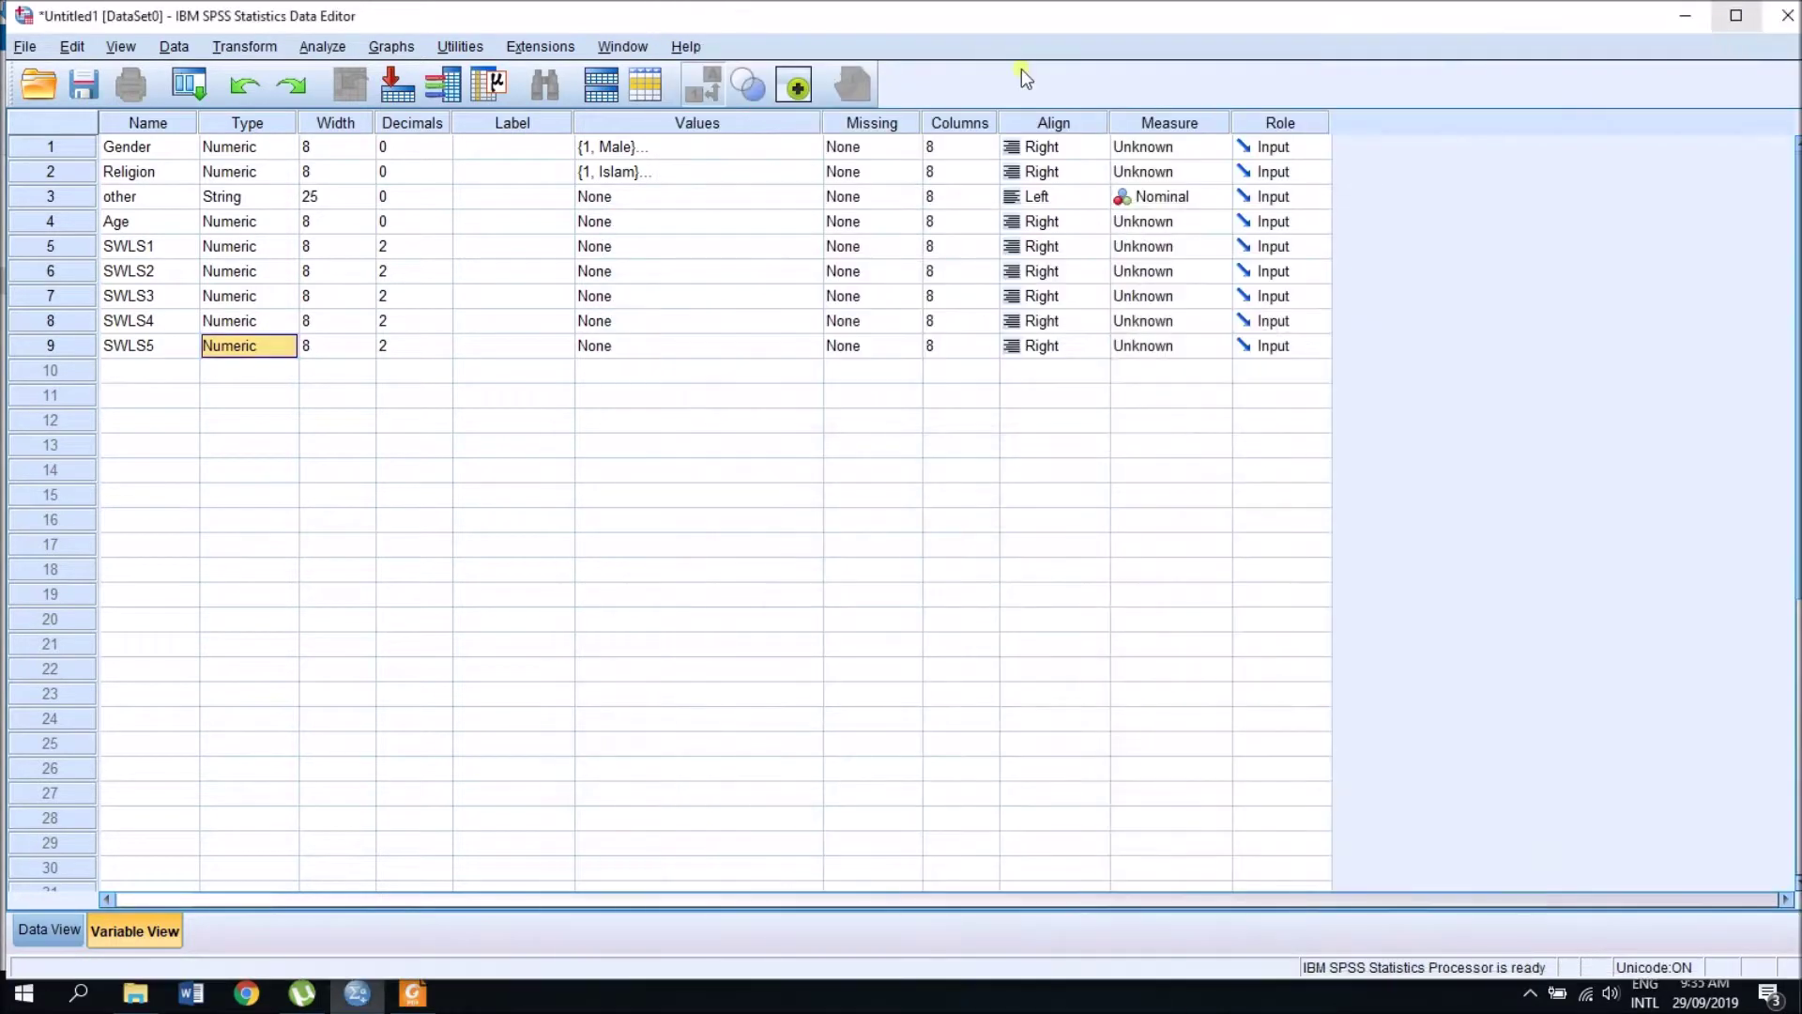
pyautogui.click(666, 250)
pyautogui.click(804, 246)
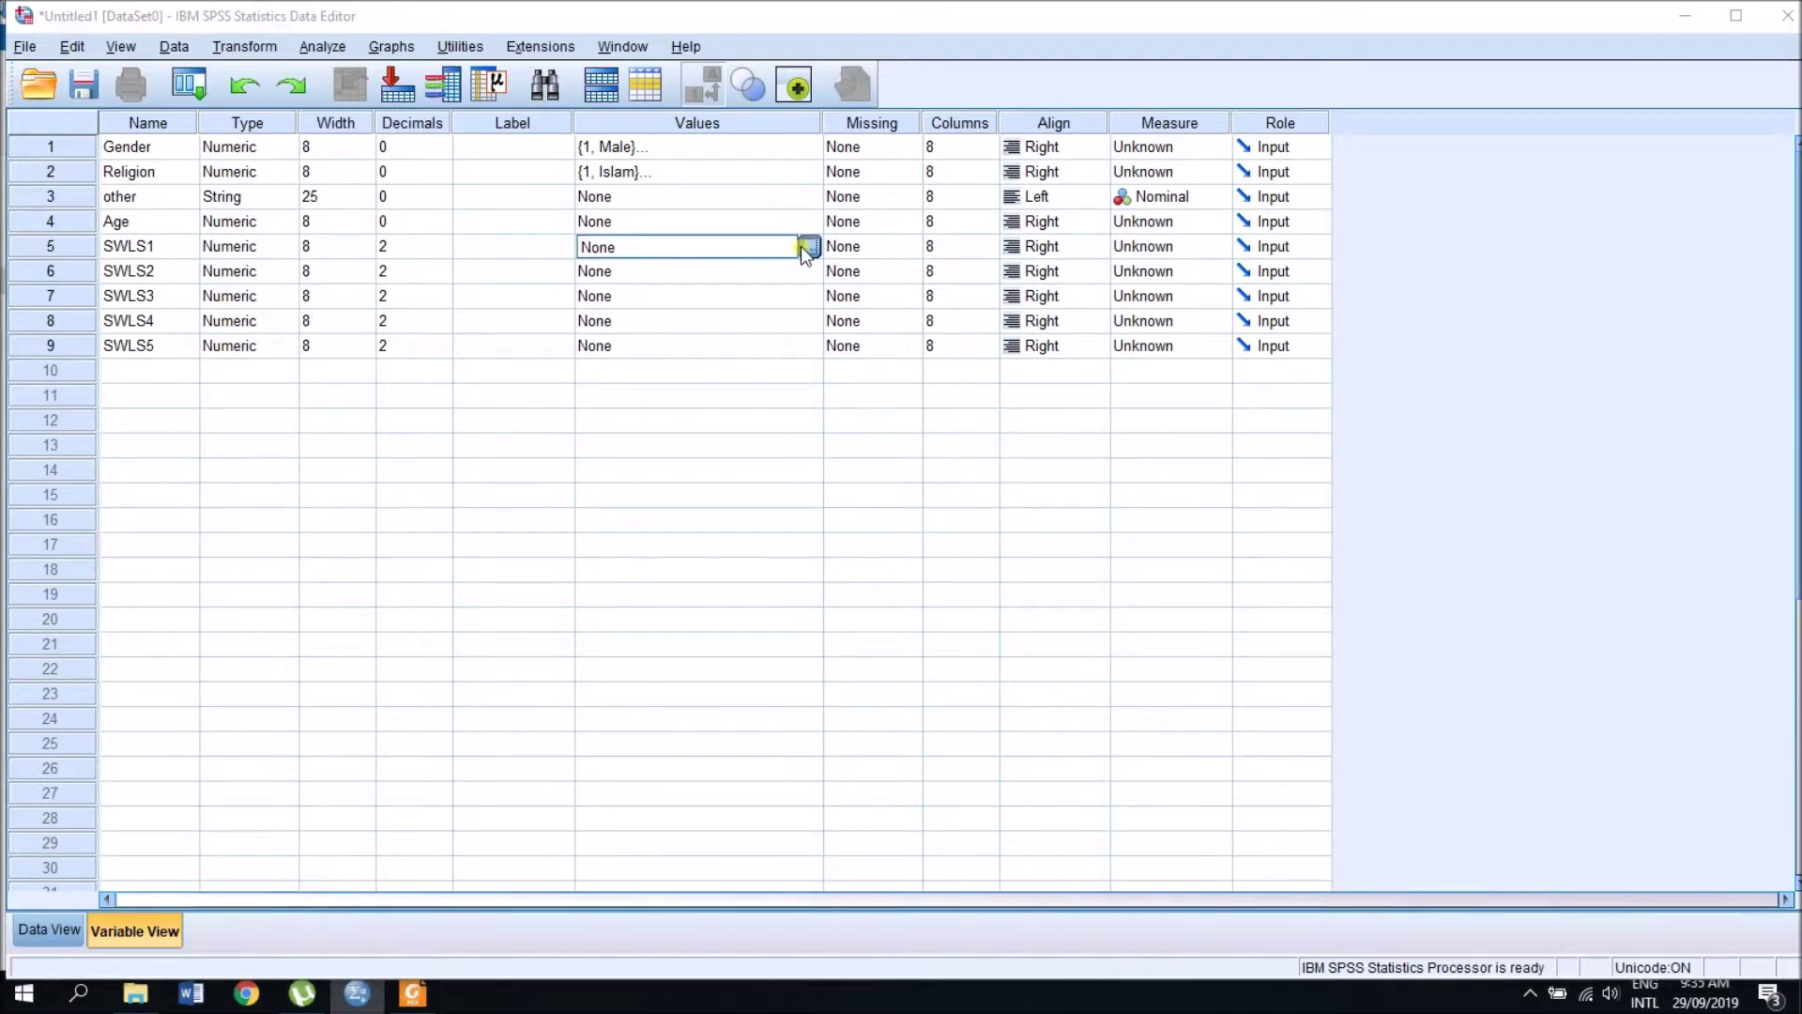
pyautogui.write('1')
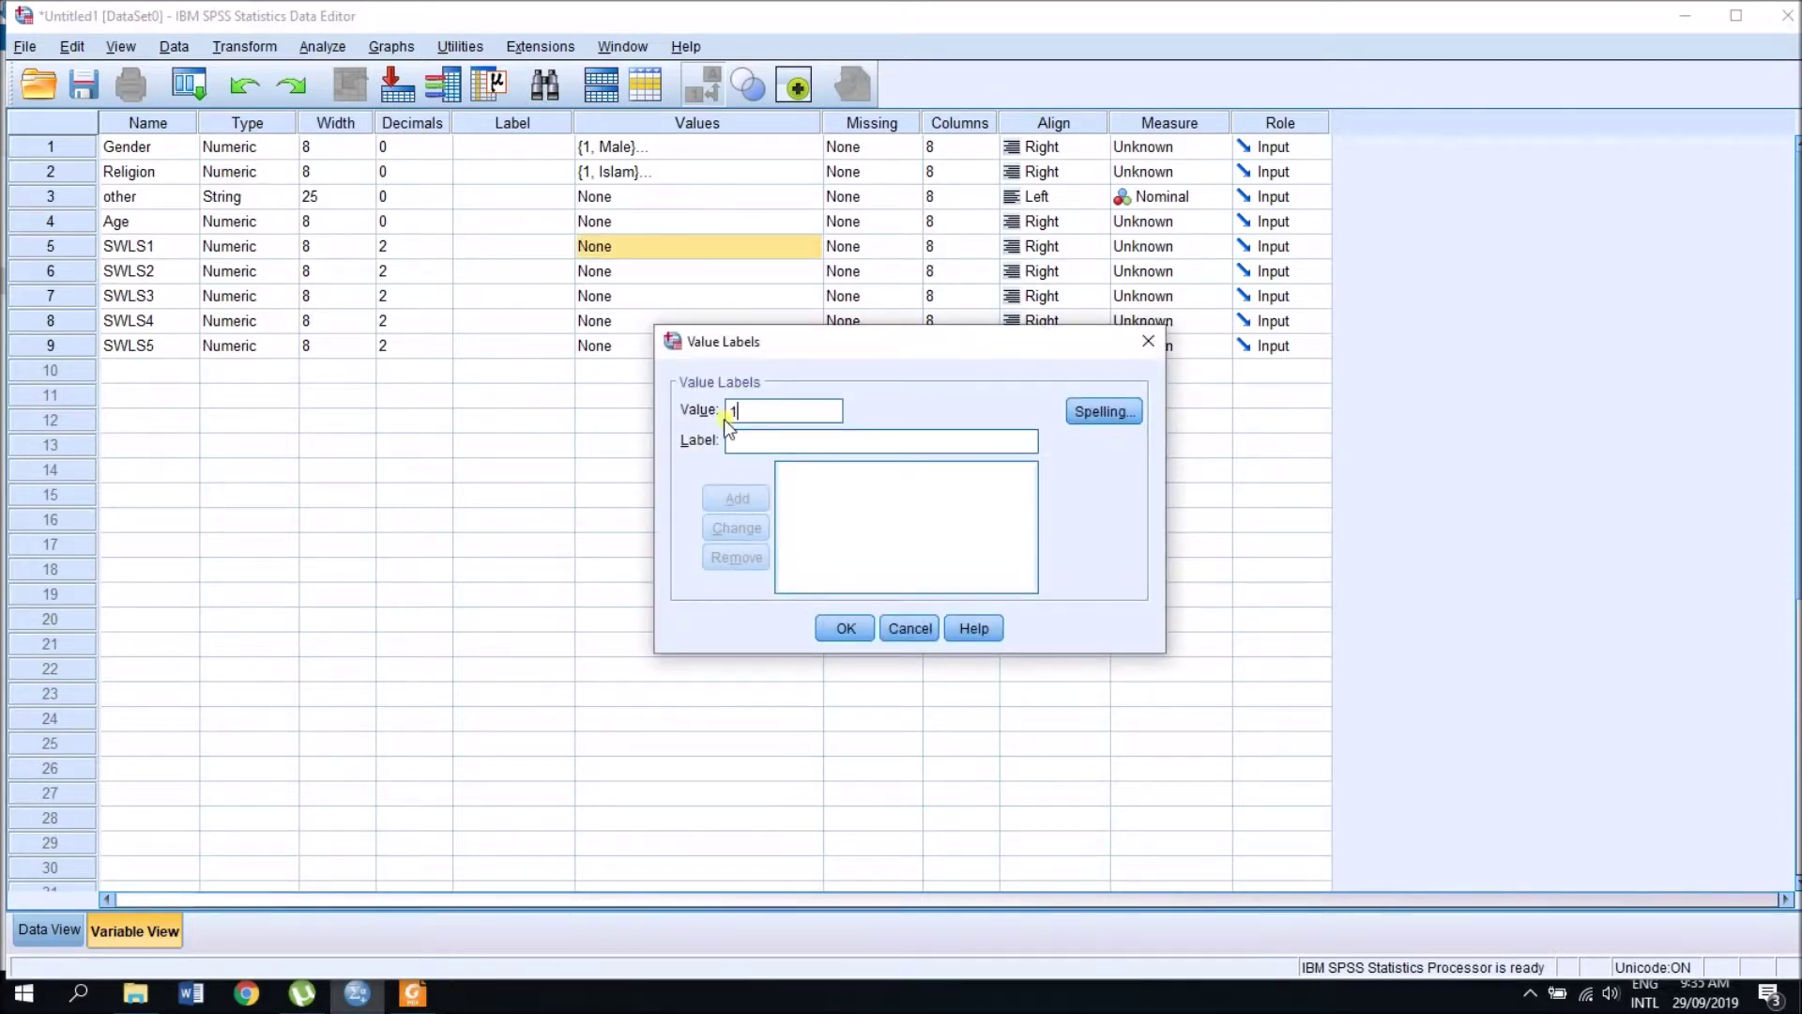
pyautogui.click(765, 448)
pyautogui.write('S')
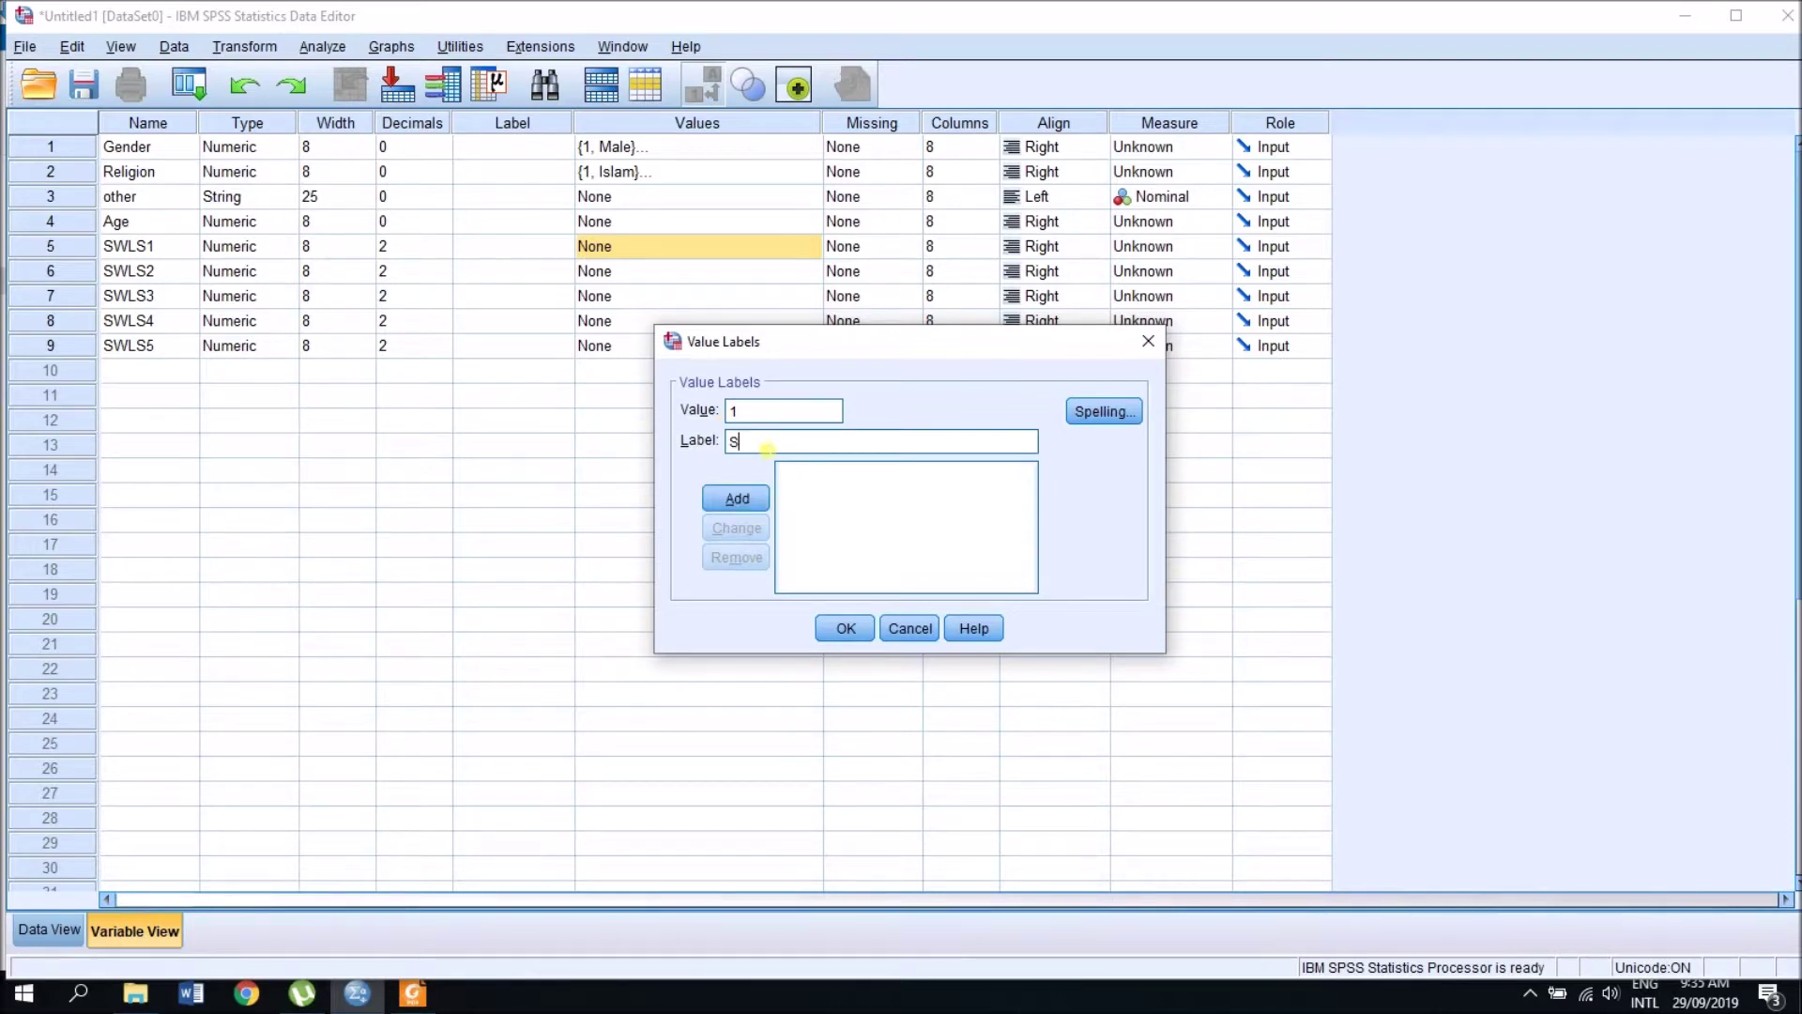
pyautogui.write('trongly Disagree')
pyautogui.click(738, 499)
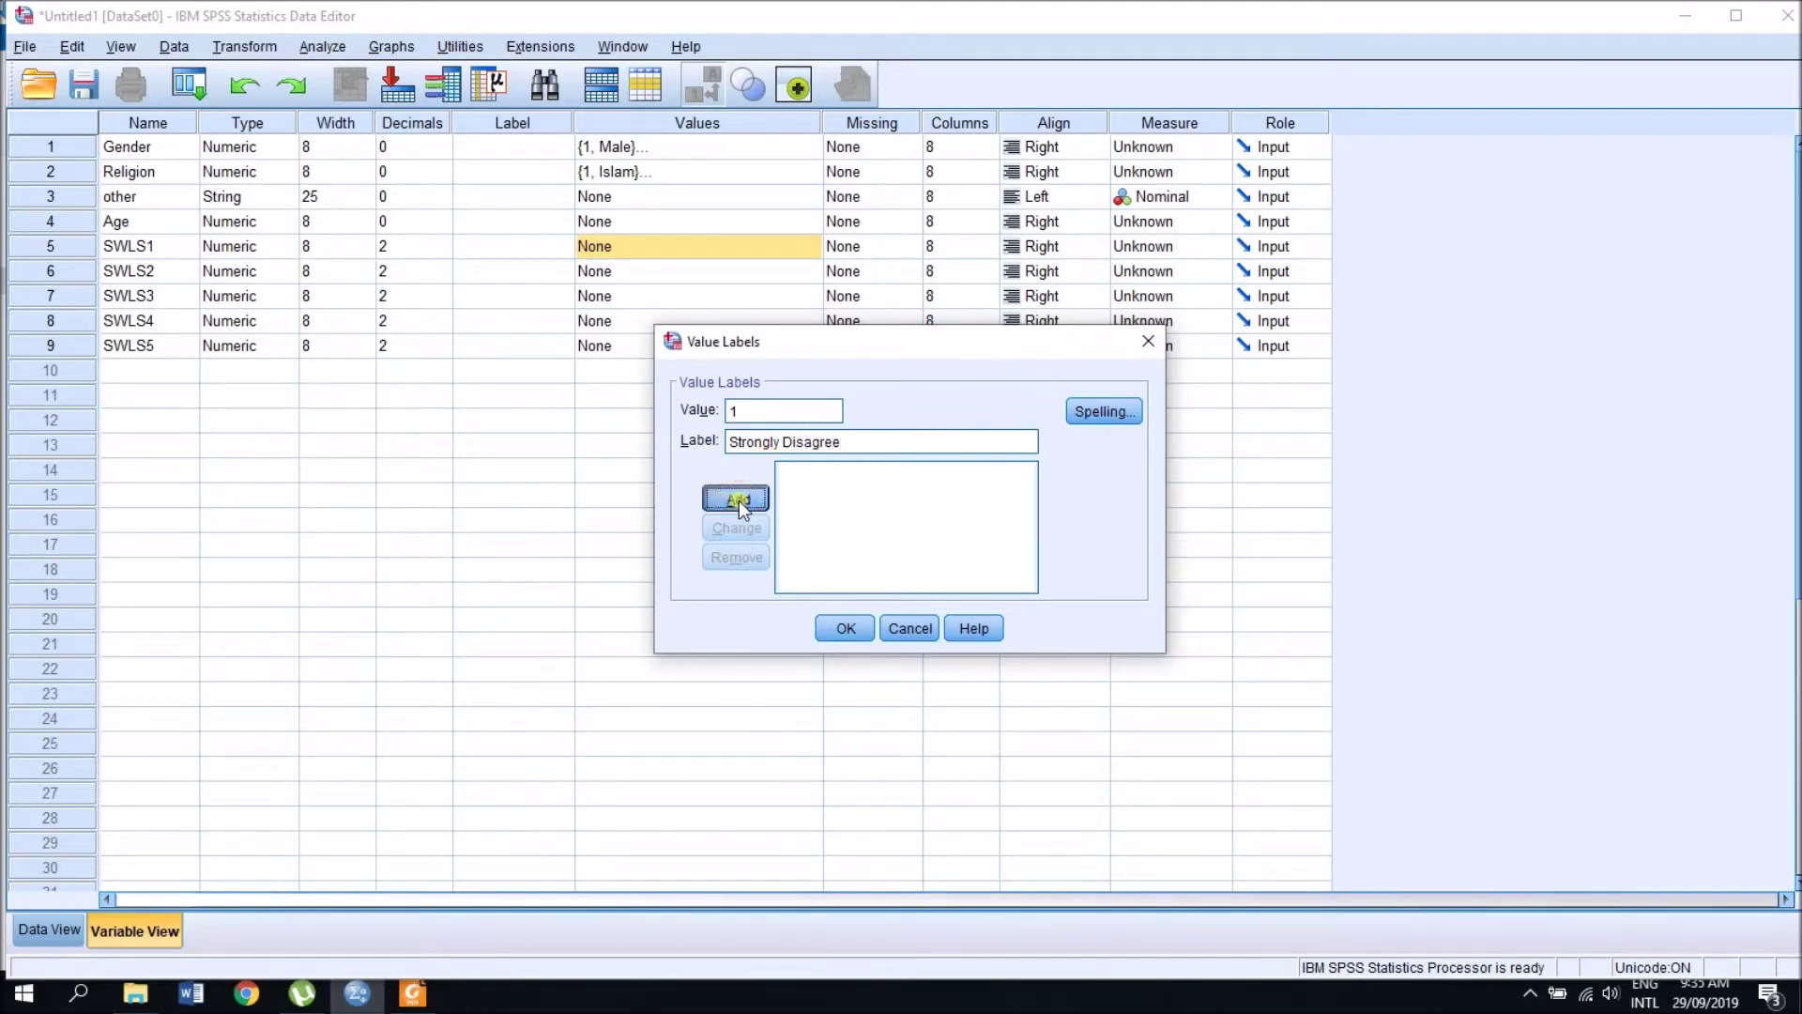
# Step: Add the value label 7 = "Strongly Agree" to SWLS1 and apply the value labels
pyautogui.click(750, 440)
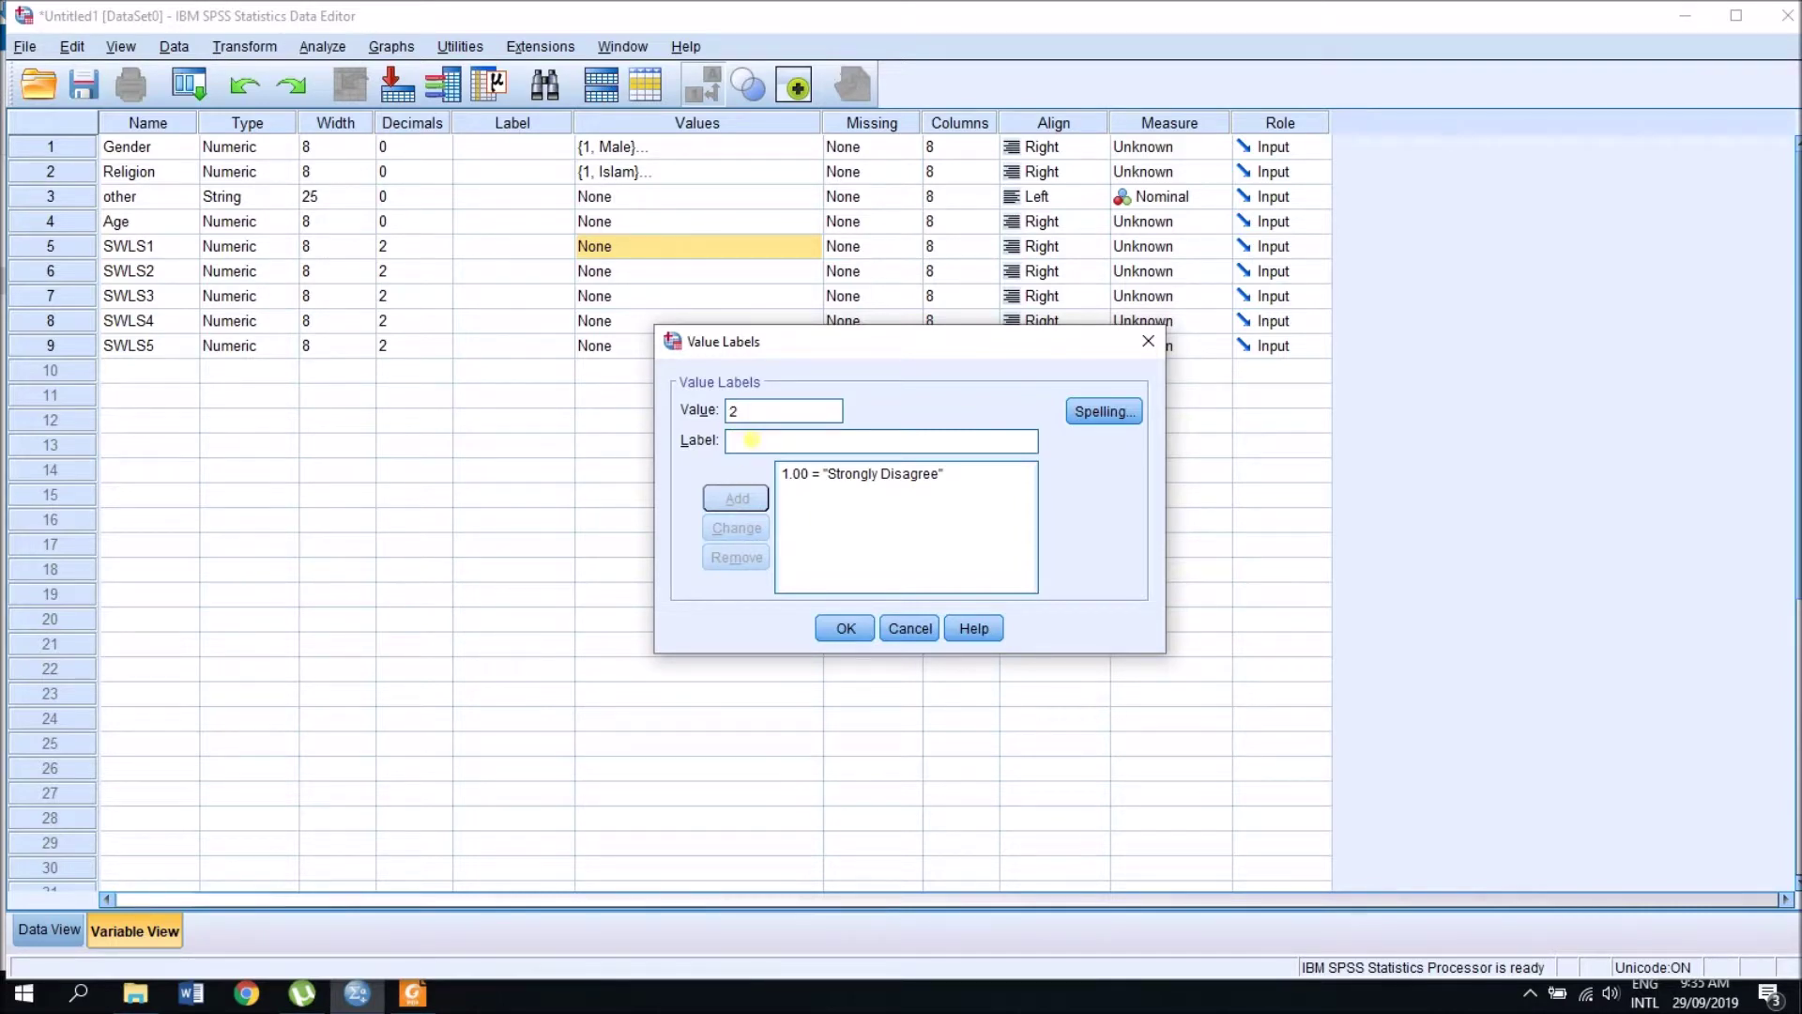
pyautogui.click(751, 414)
pyautogui.press('BackSpace')
pyautogui.write('7')
pyautogui.click(750, 440)
pyautogui.write('S')
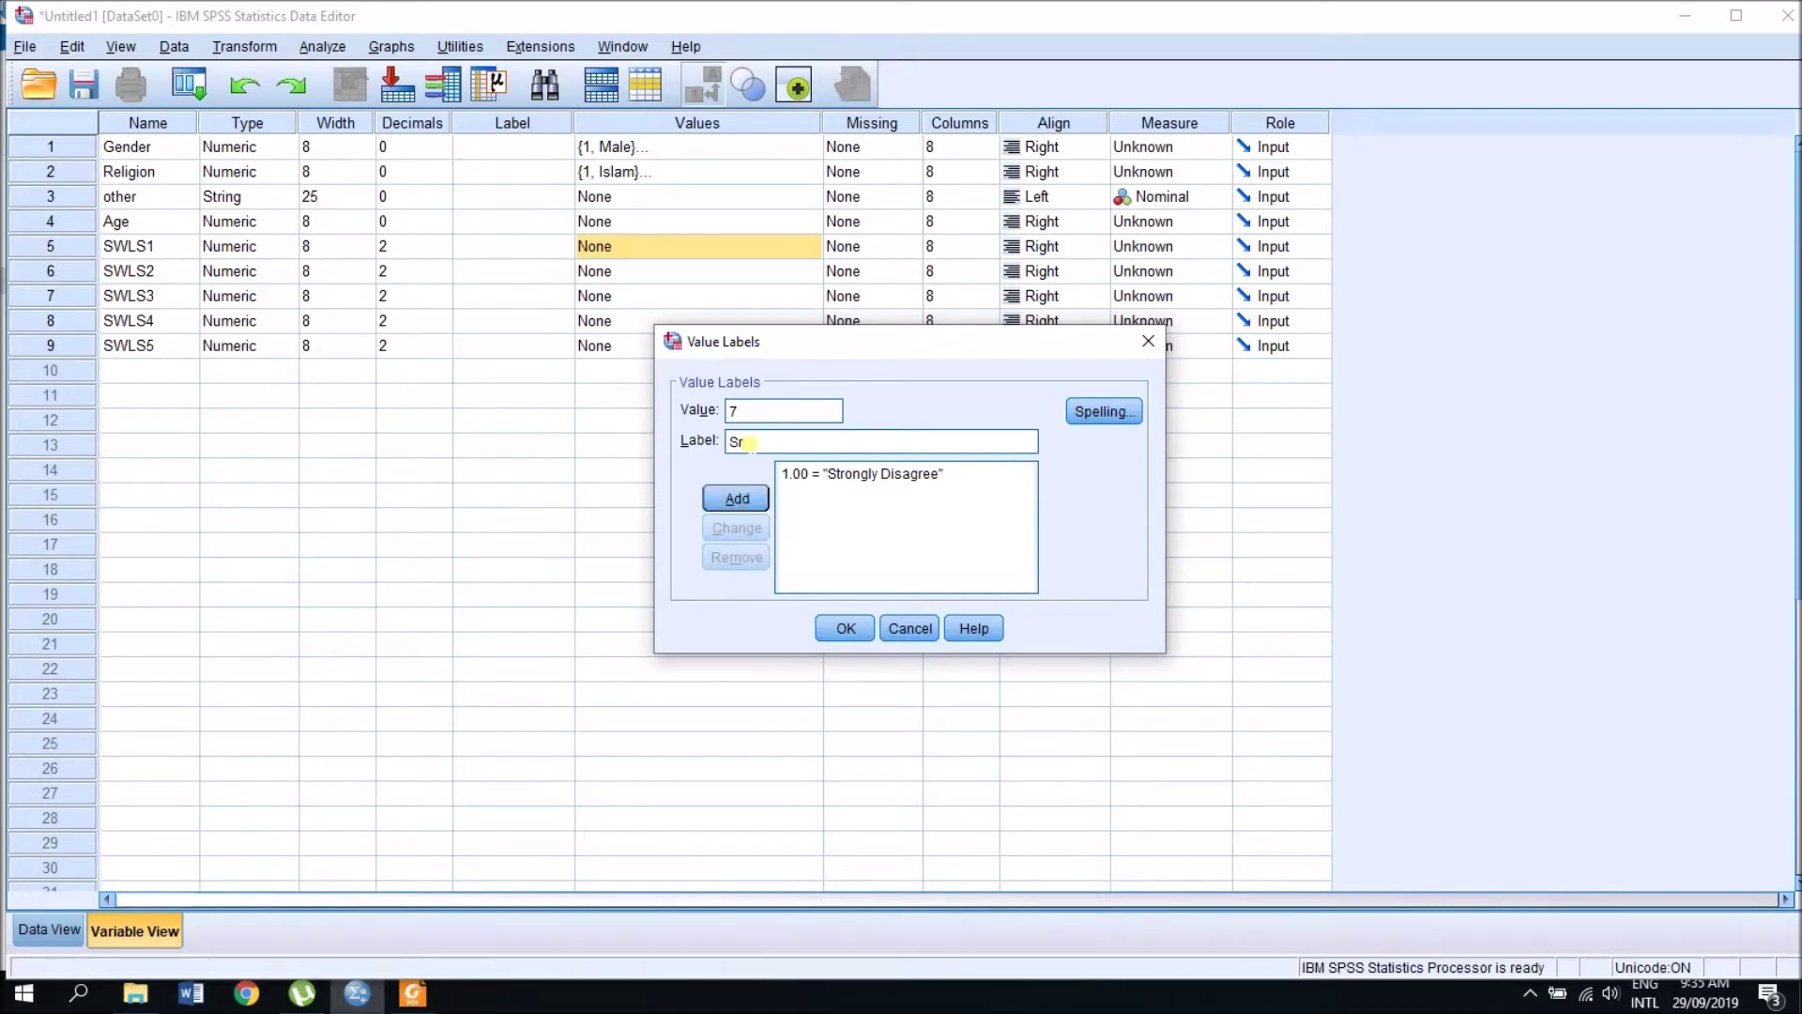
pyautogui.write('trongly ')
pyautogui.write('A')
pyautogui.write('ge')
pyautogui.write('rr')
pyautogui.press('BackSpace')
pyautogui.press('BackSpace')
pyautogui.press('BackSpace')
pyautogui.write('ree')
pyautogui.click(737, 500)
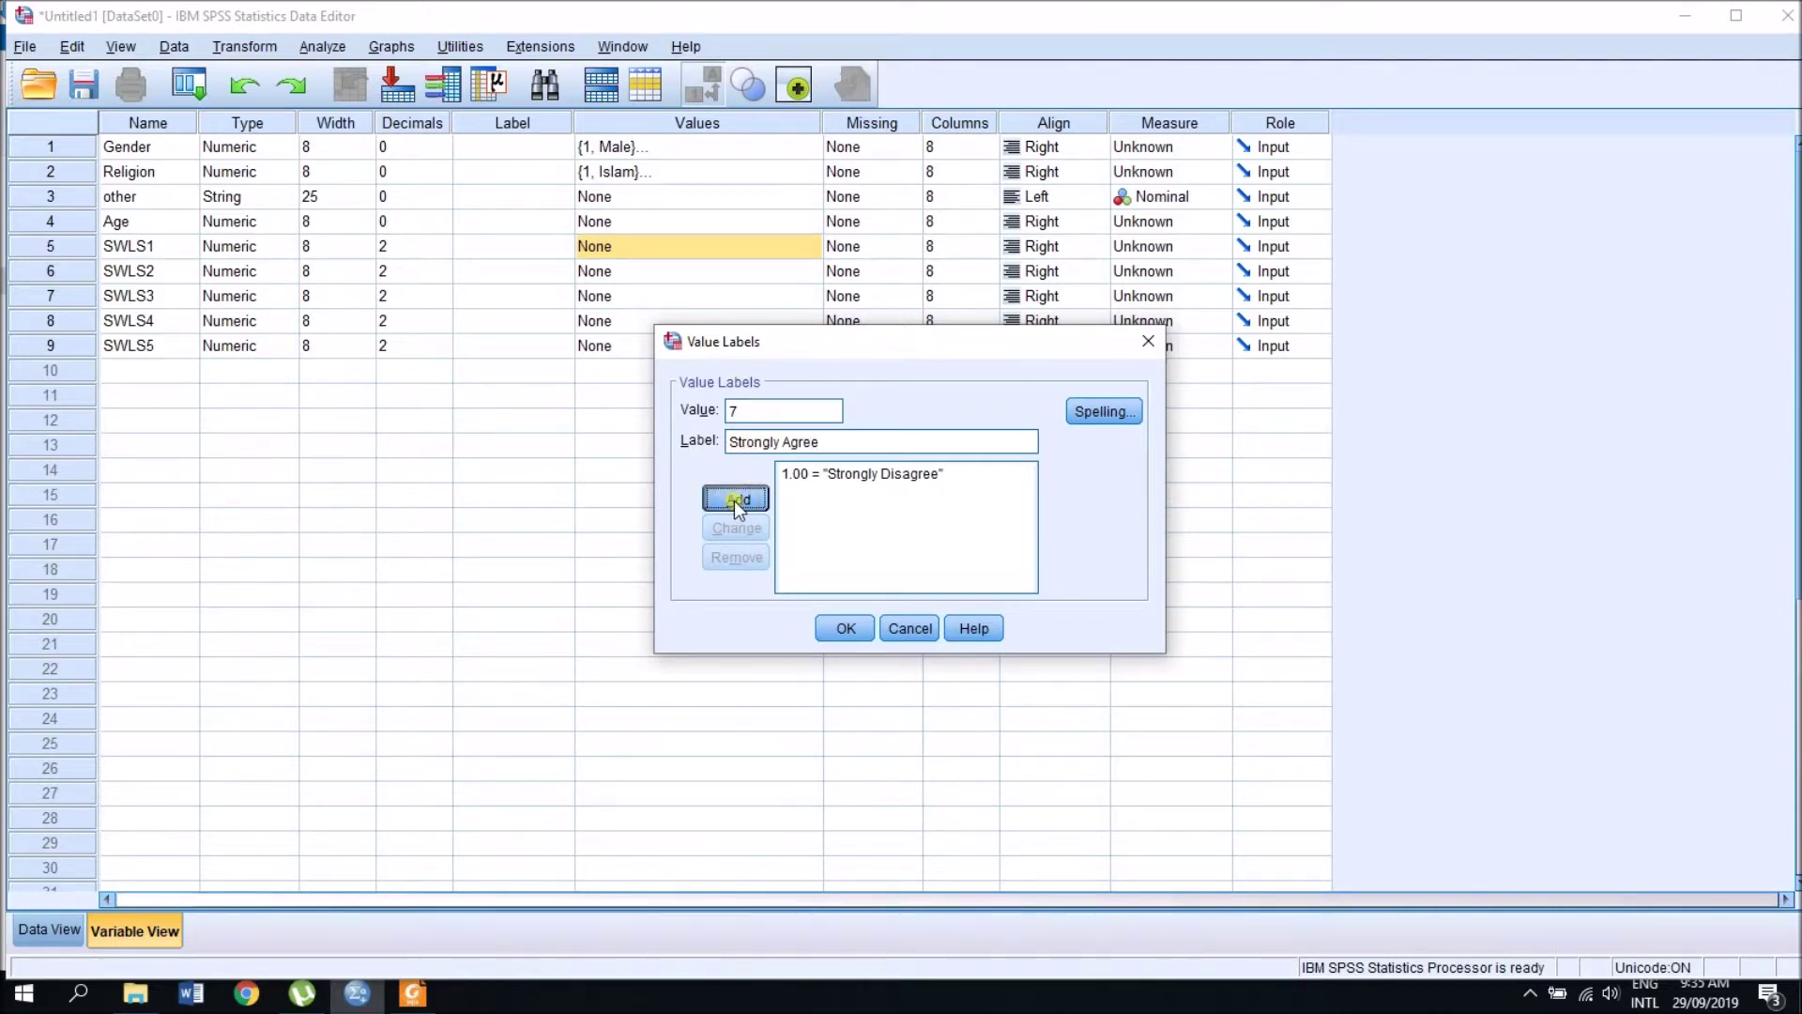
pyautogui.click(847, 626)
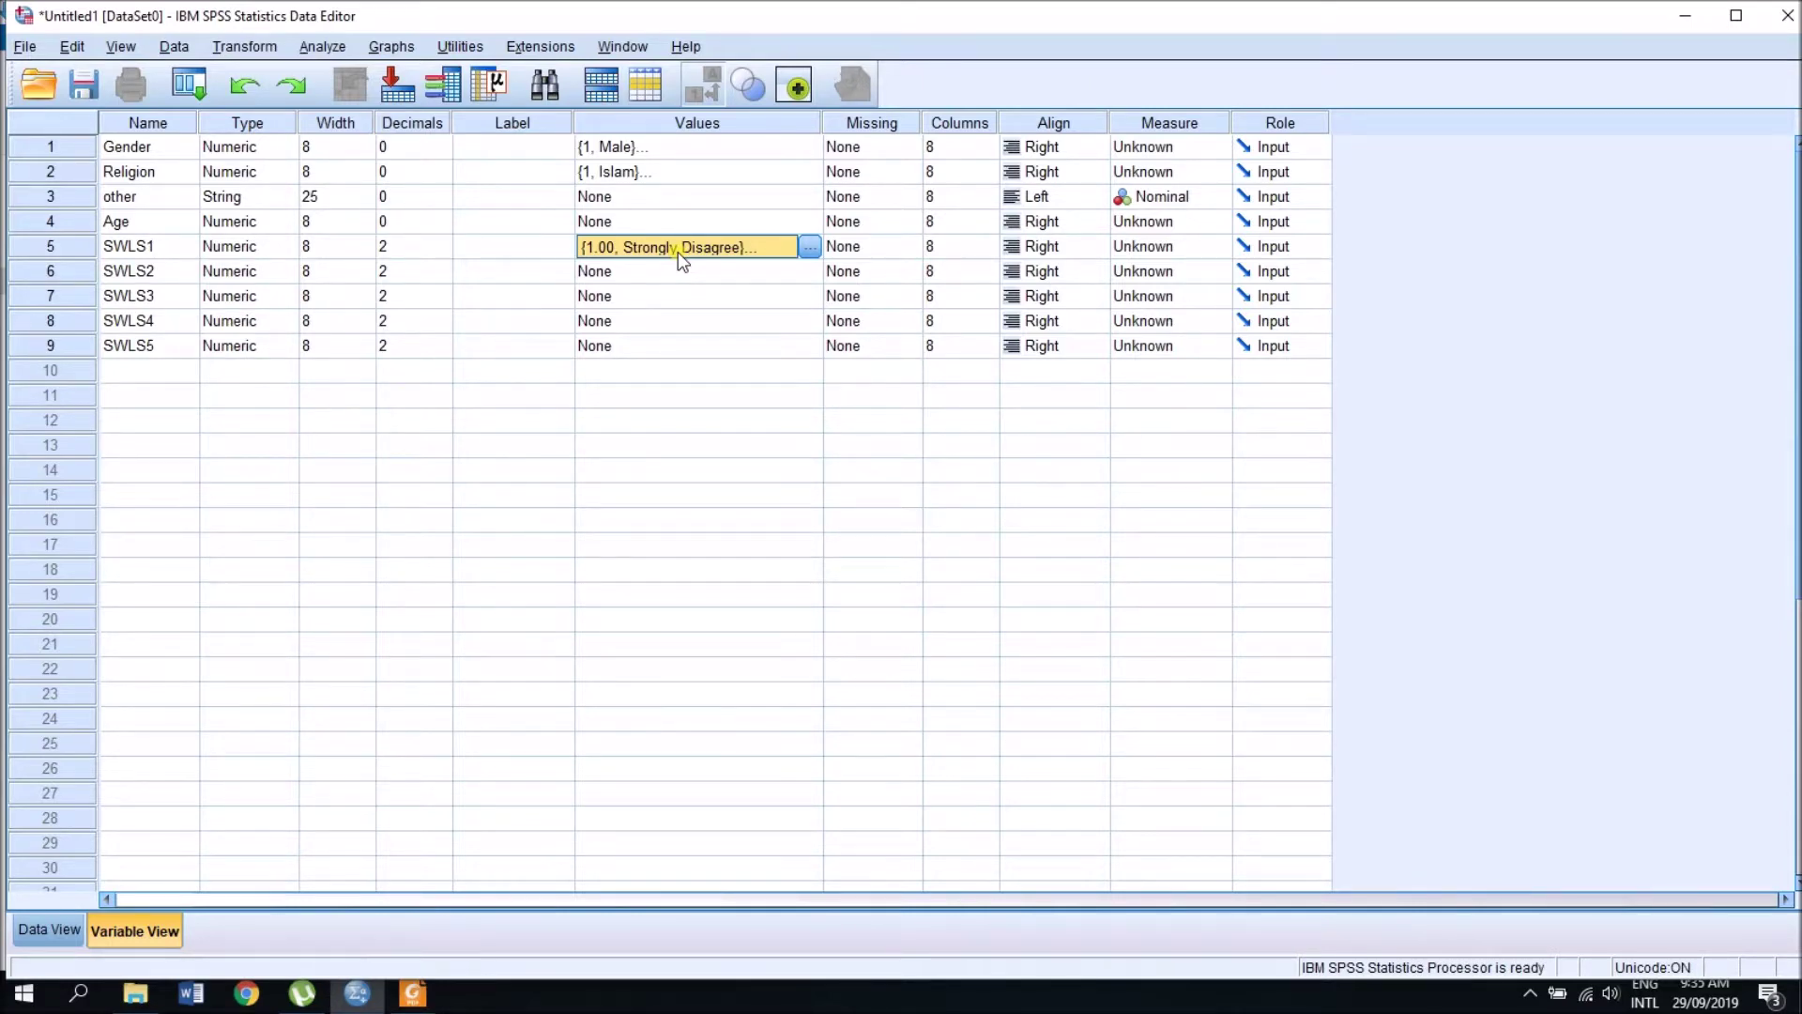
# Step: Copy the value labels of SWLS1 to the SWLS2, SWLS3, SWLS4 and SWLS5 variables
pyautogui.rightClick(678, 251)
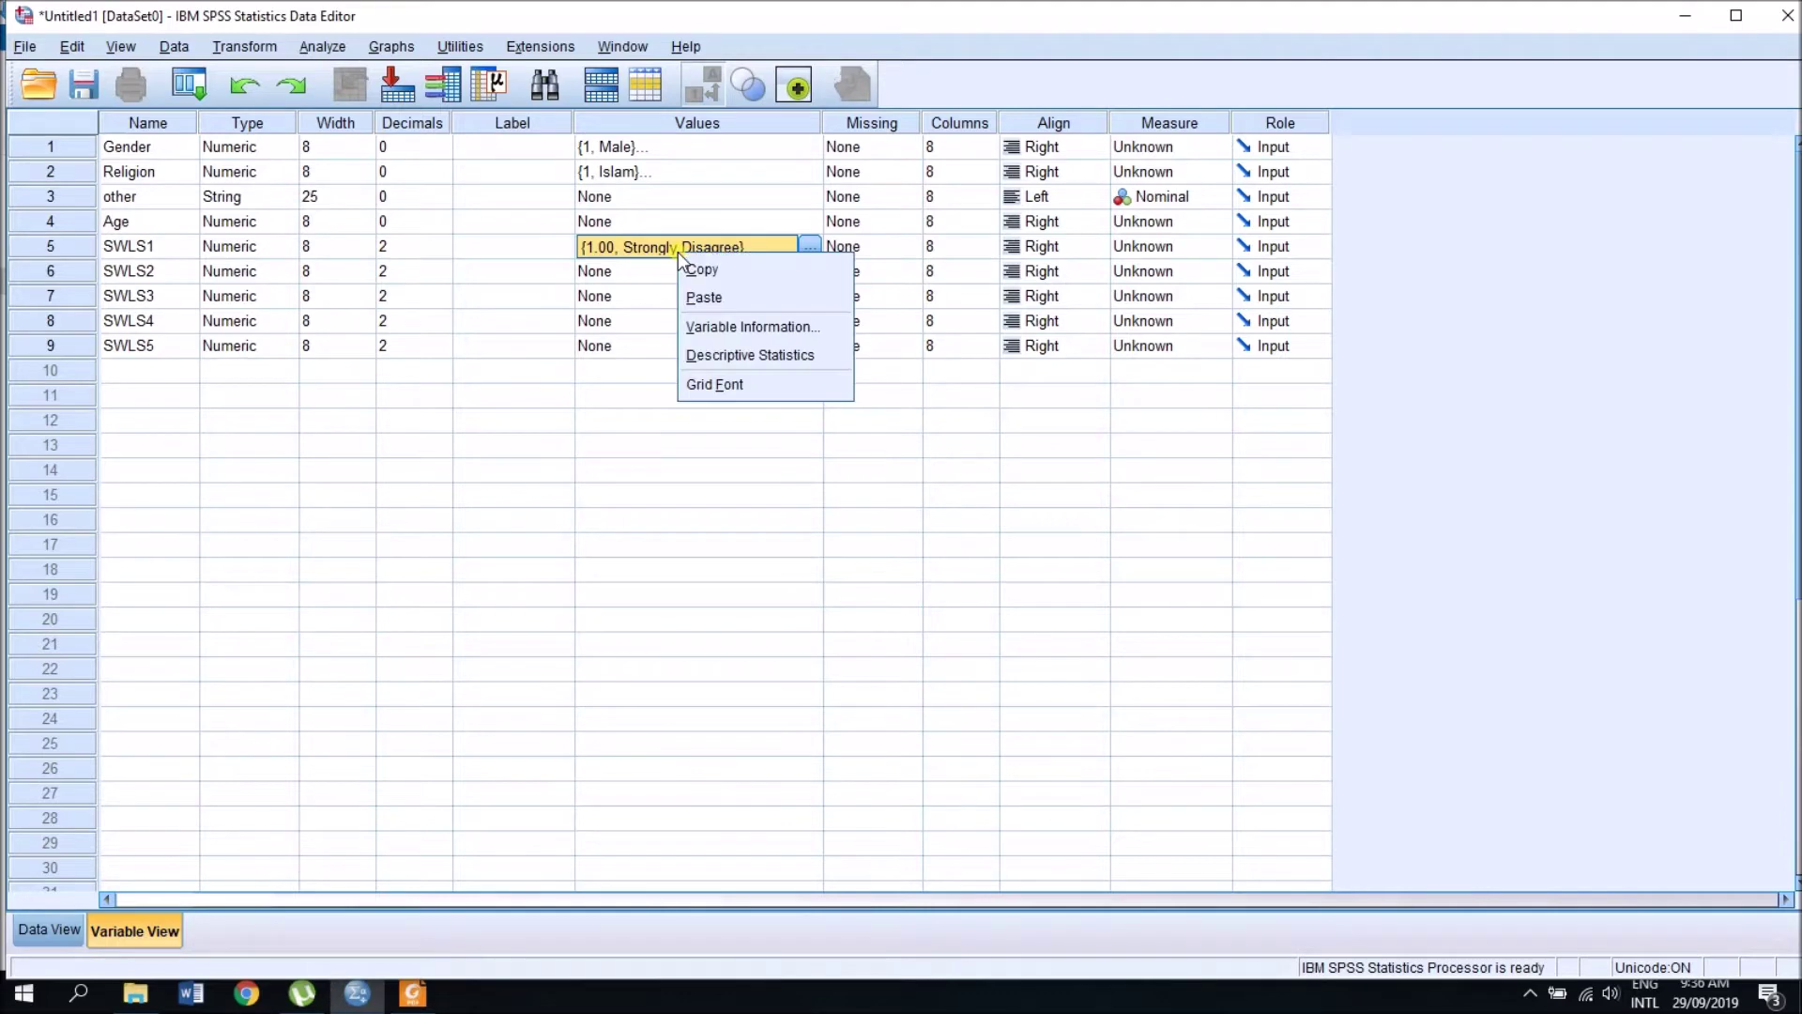
pyautogui.click(702, 270)
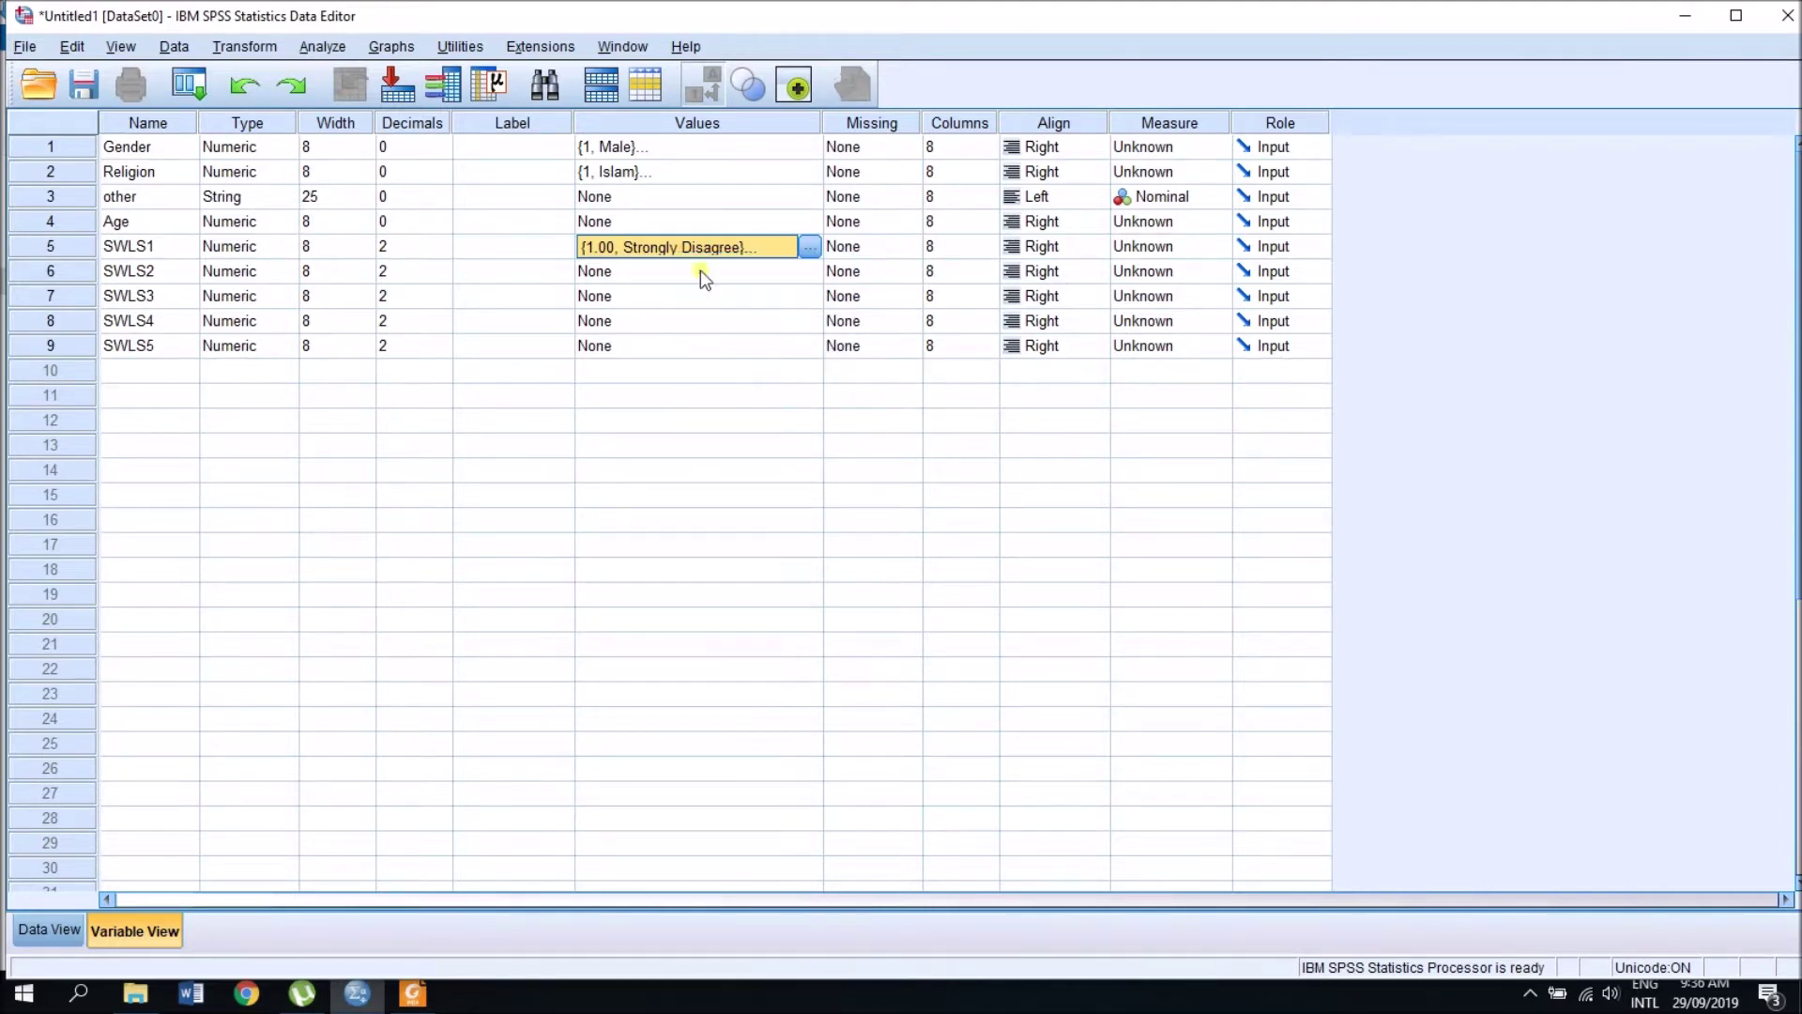
pyautogui.rightClick(651, 269)
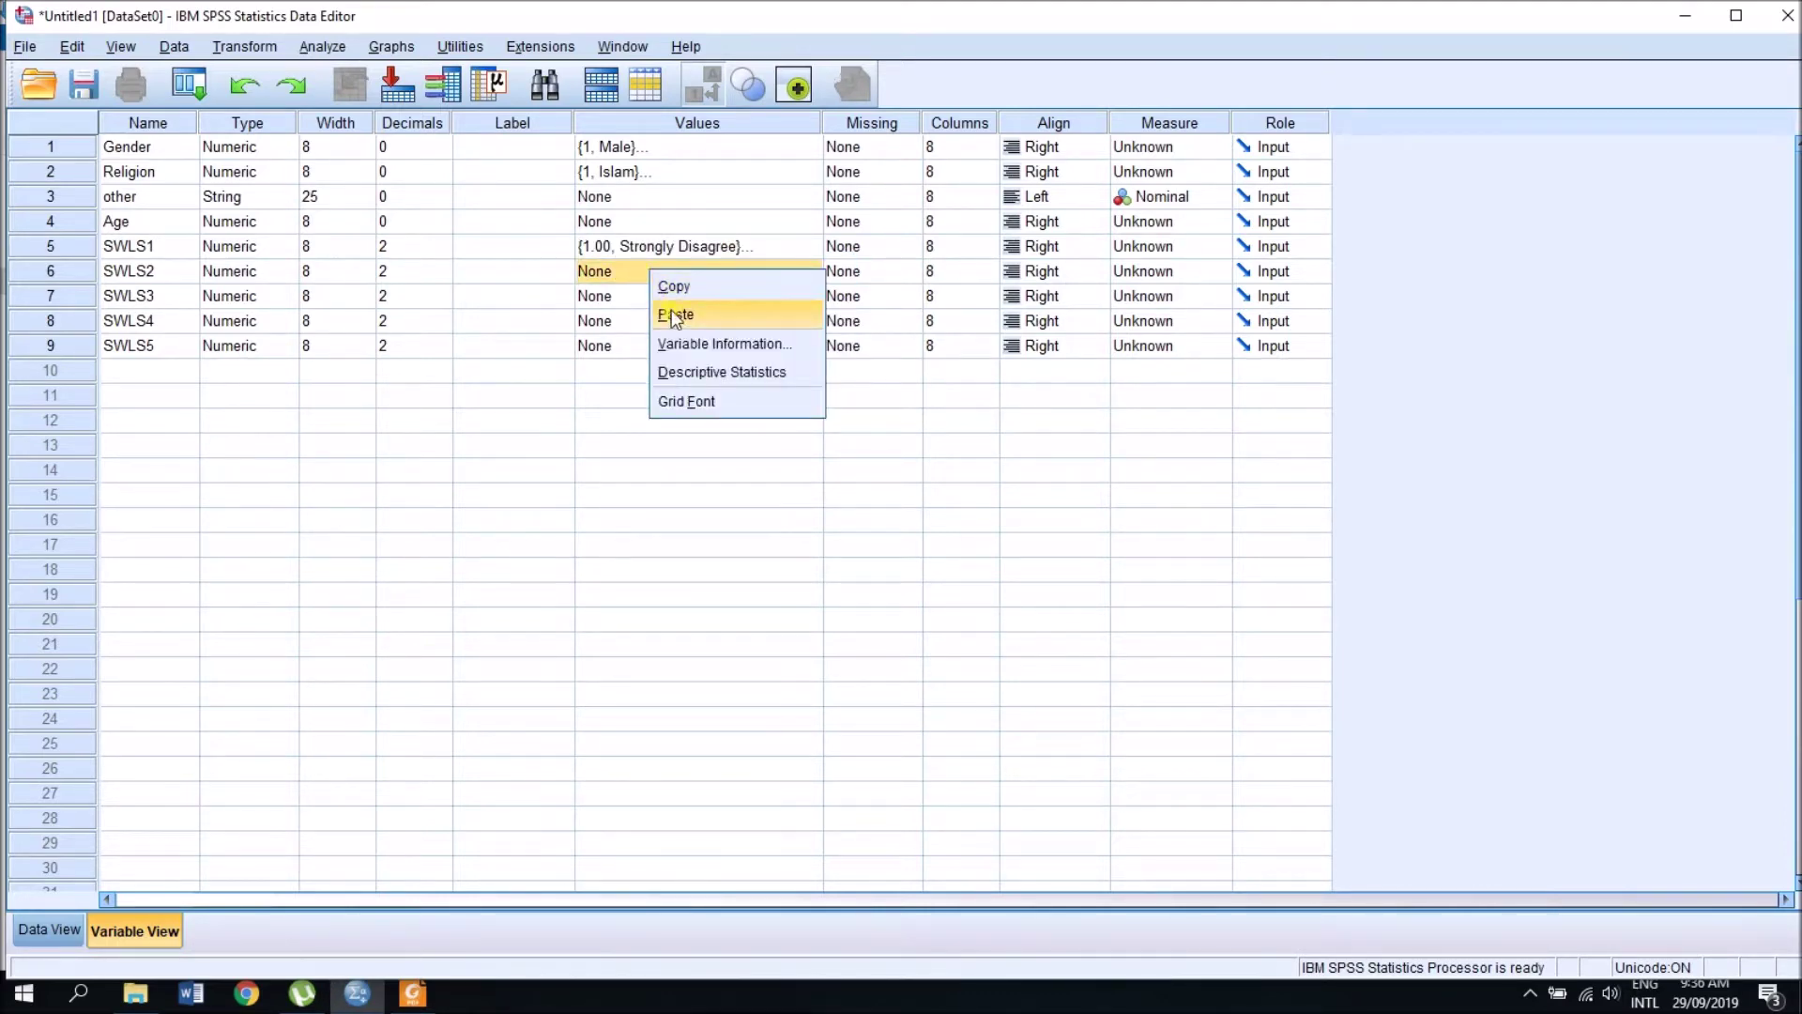
pyautogui.click(673, 317)
pyautogui.click(651, 294)
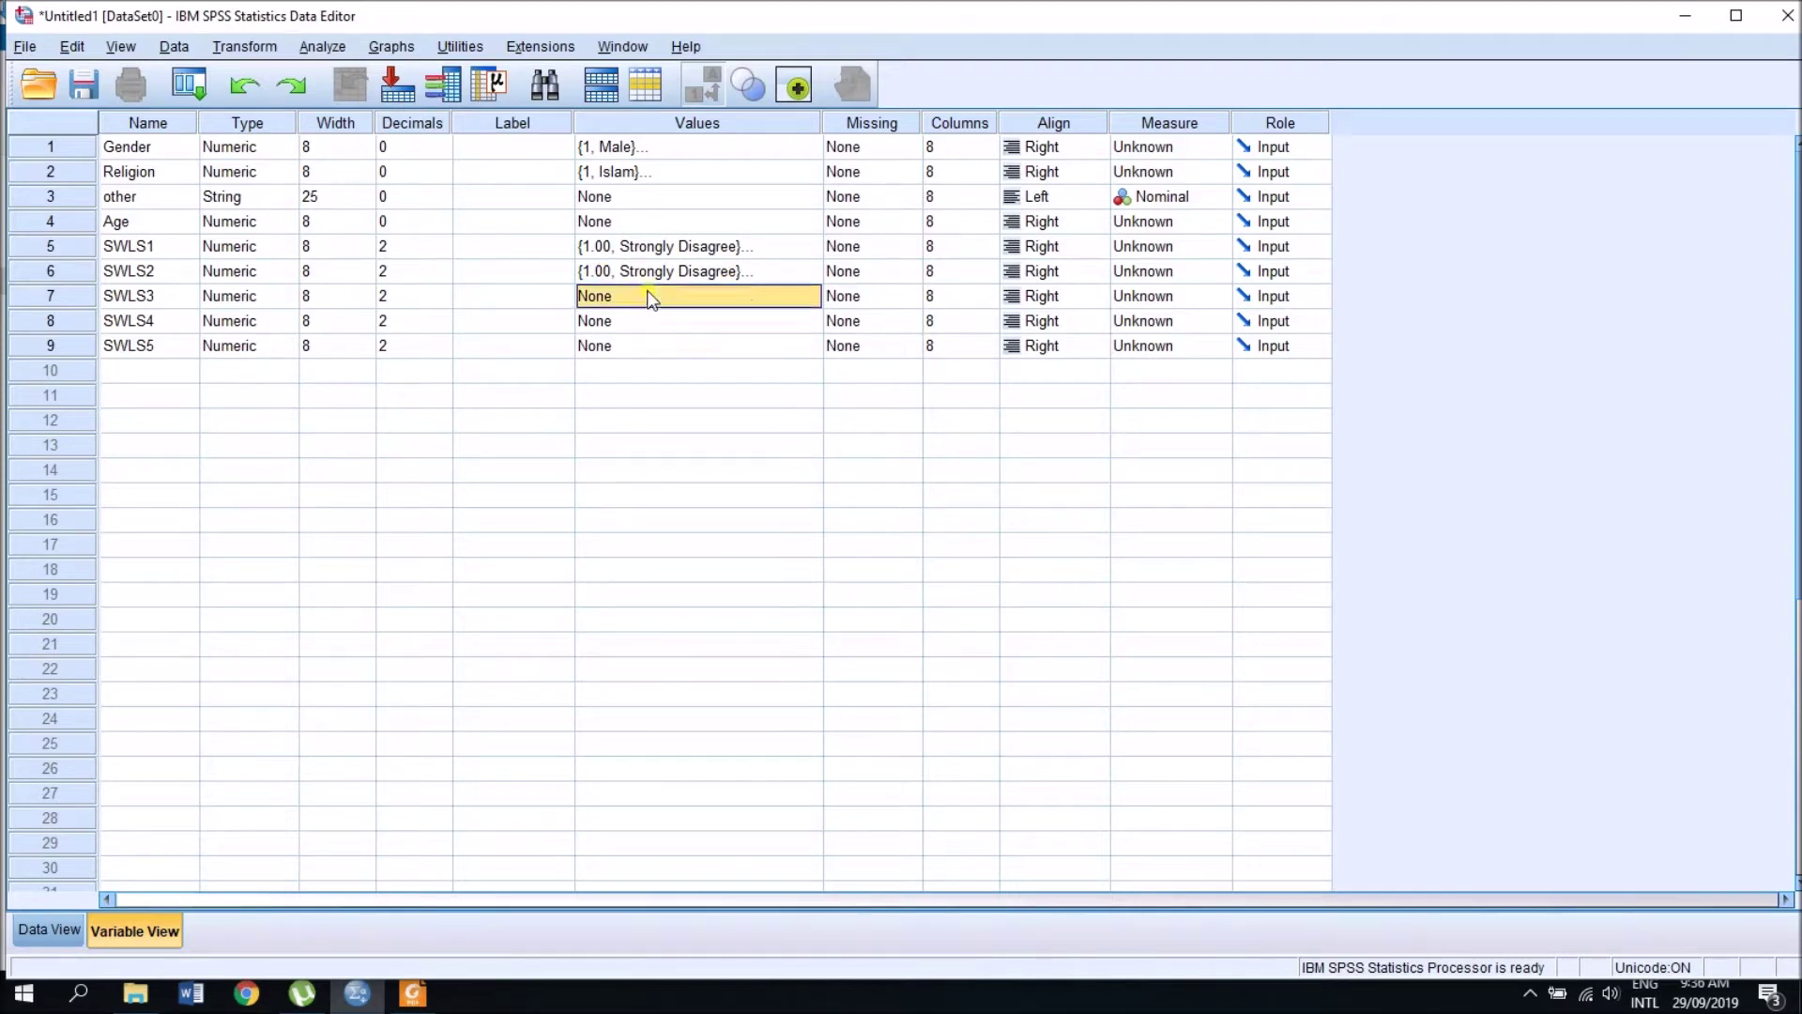
pyautogui.rightClick(649, 295)
pyautogui.click(672, 336)
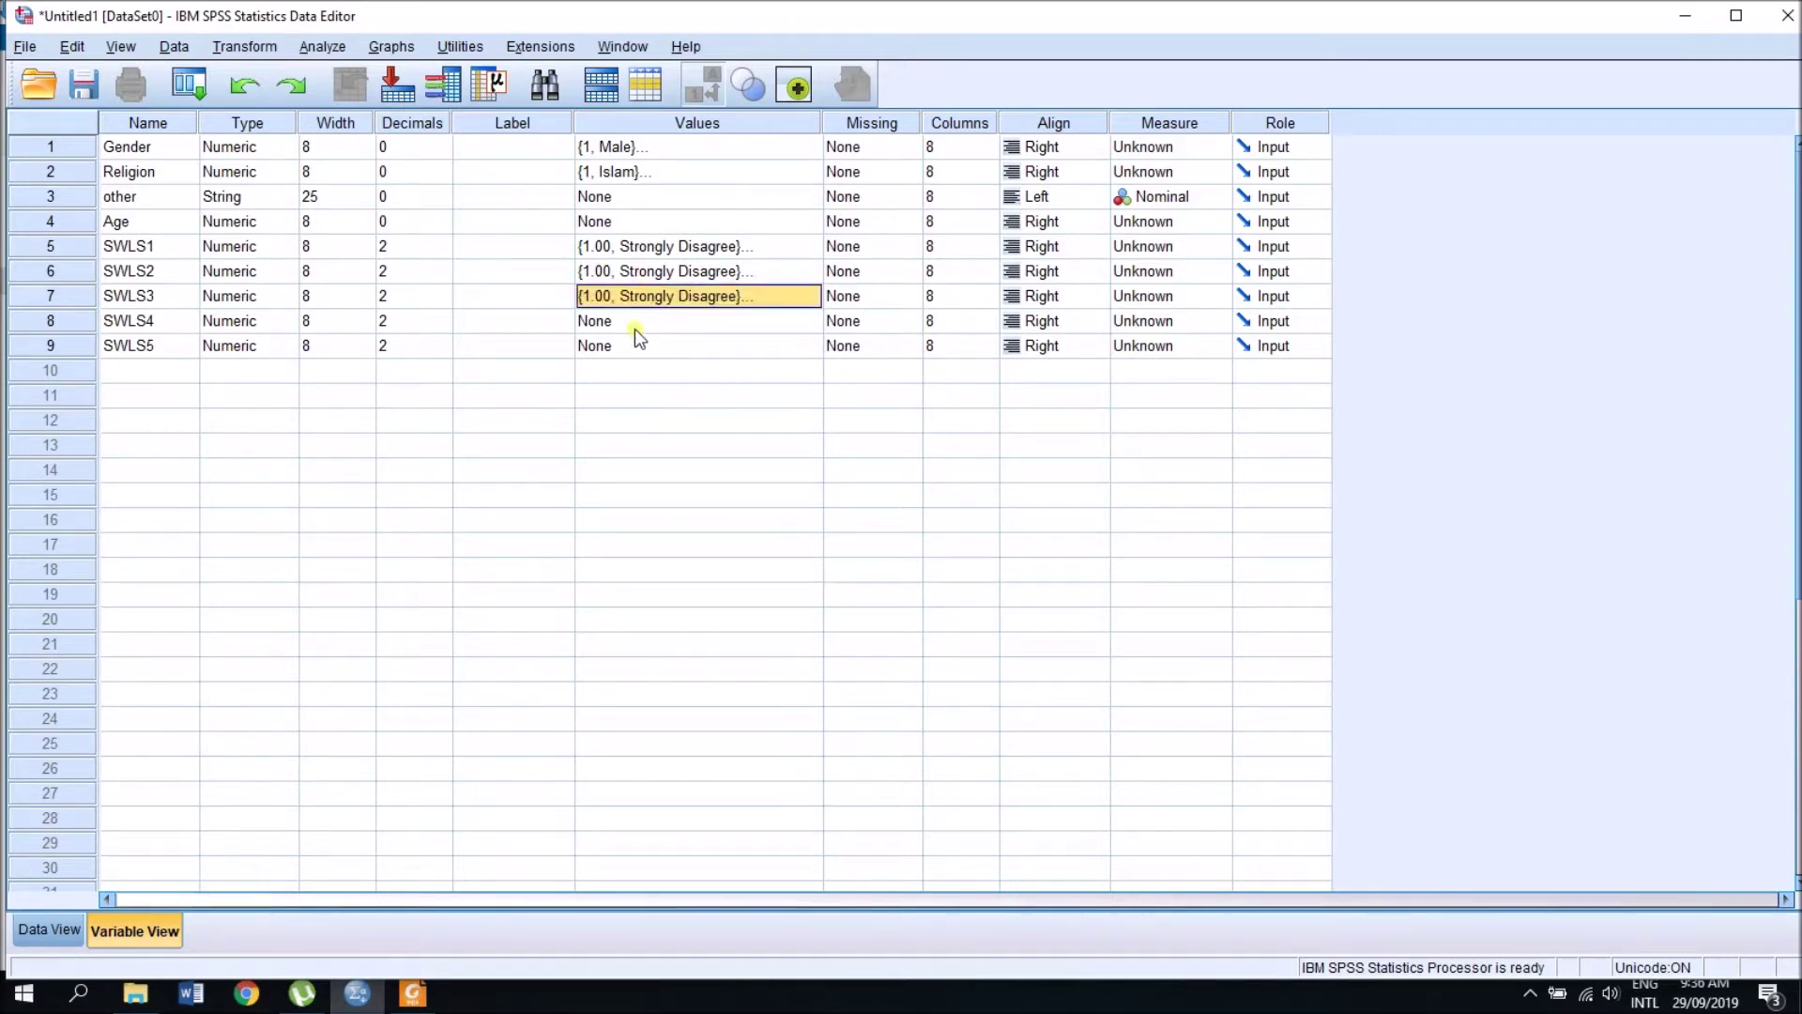
pyautogui.click(632, 321)
pyautogui.rightClick(630, 319)
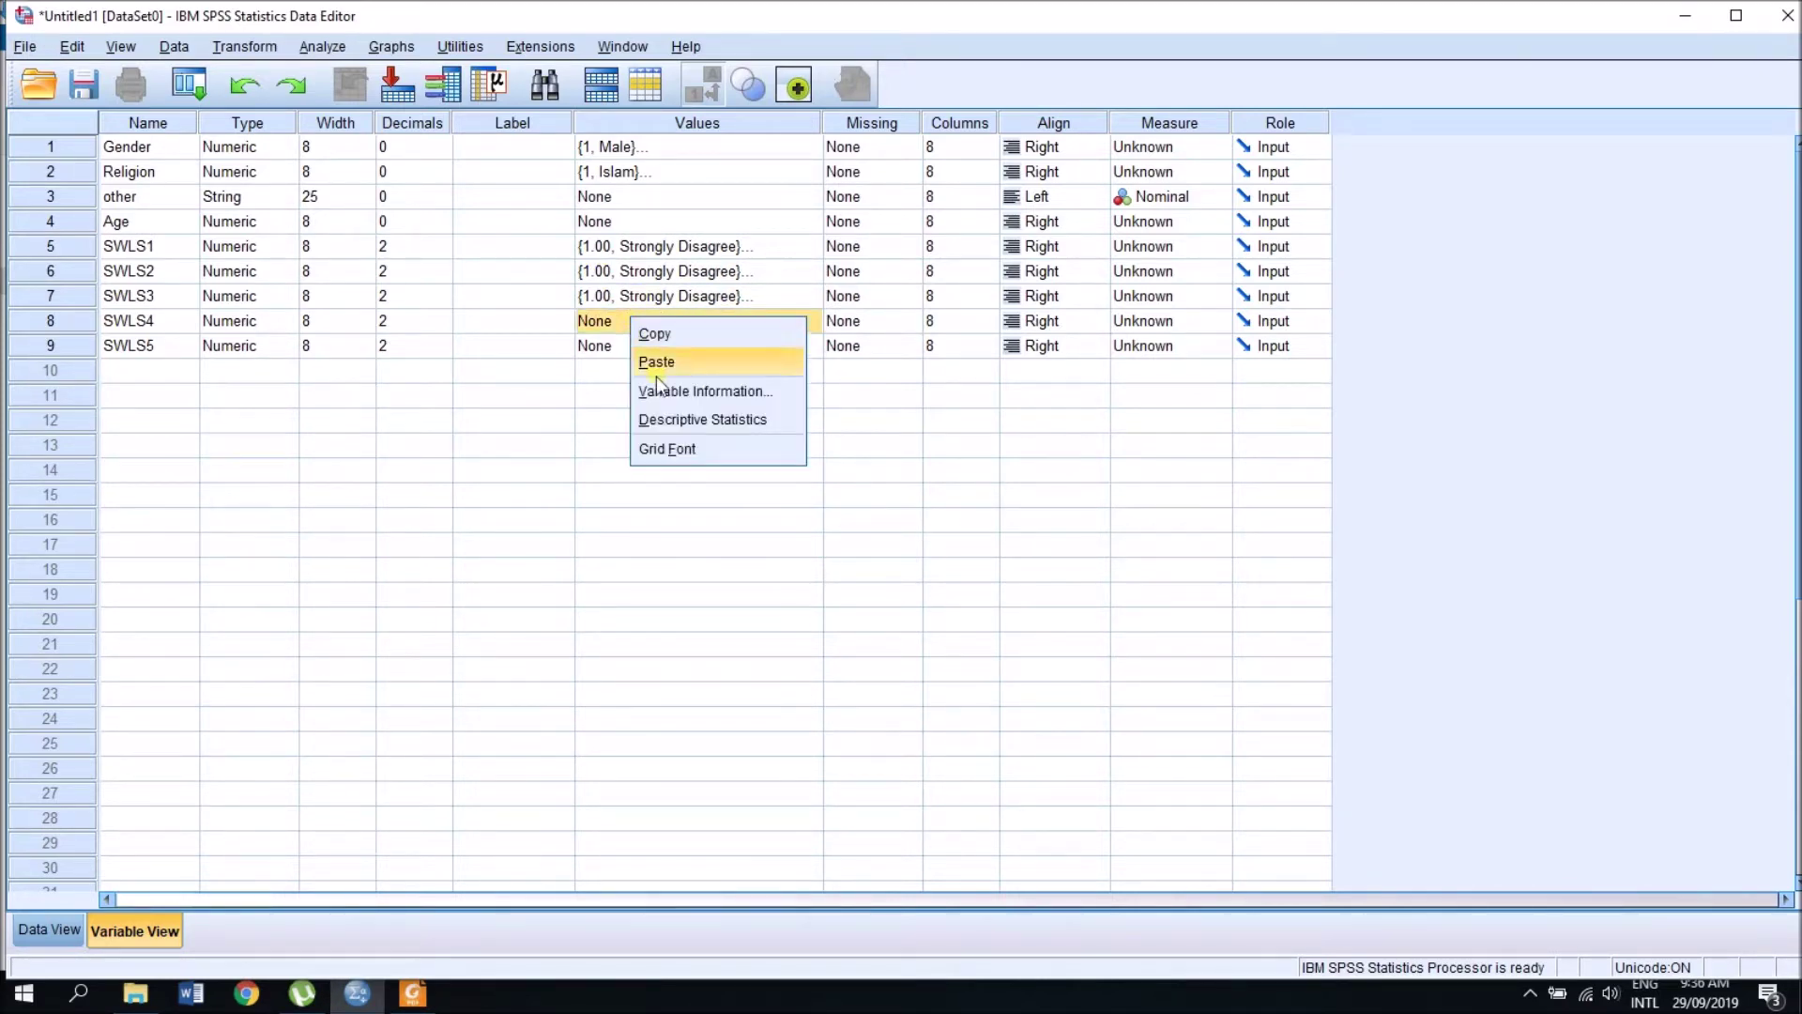
pyautogui.click(661, 366)
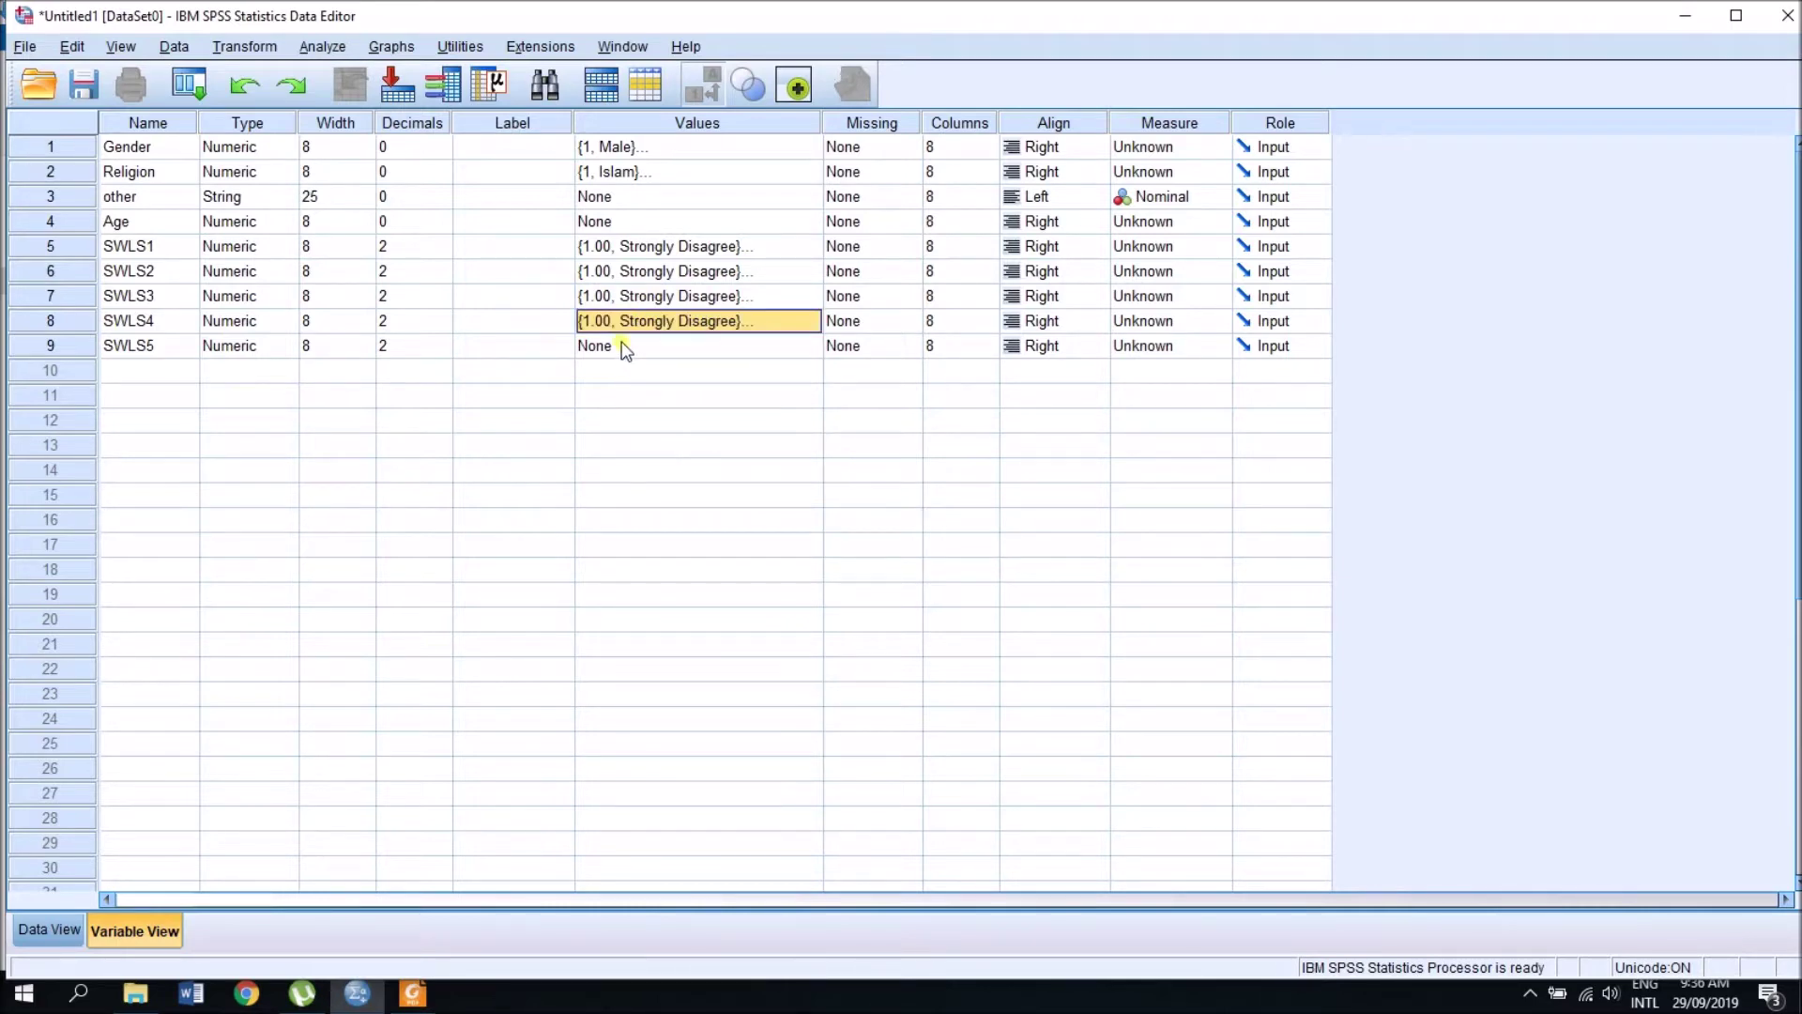
pyautogui.click(623, 345)
pyautogui.rightClick(624, 350)
pyautogui.click(655, 387)
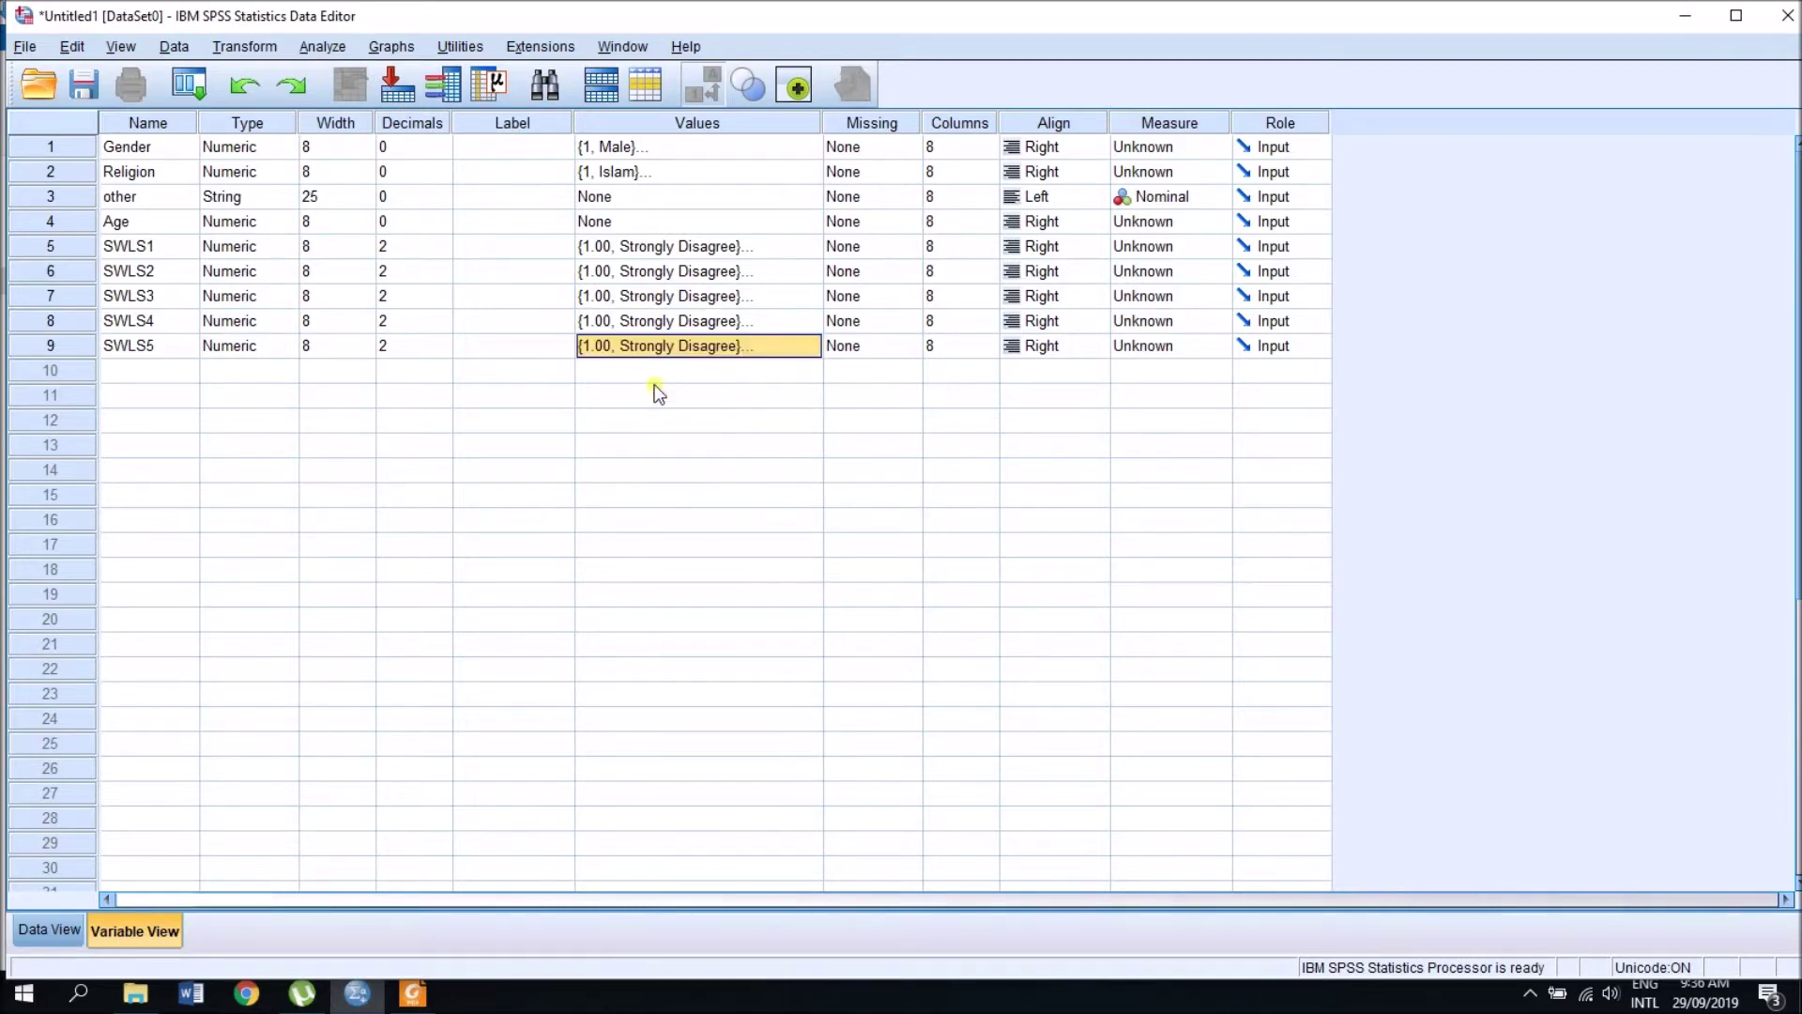
# Step: Set the number of decimals to 0 for the variables SWLS1 through SWLS5
pyautogui.click(443, 251)
pyautogui.click(443, 252)
pyautogui.click(443, 252)
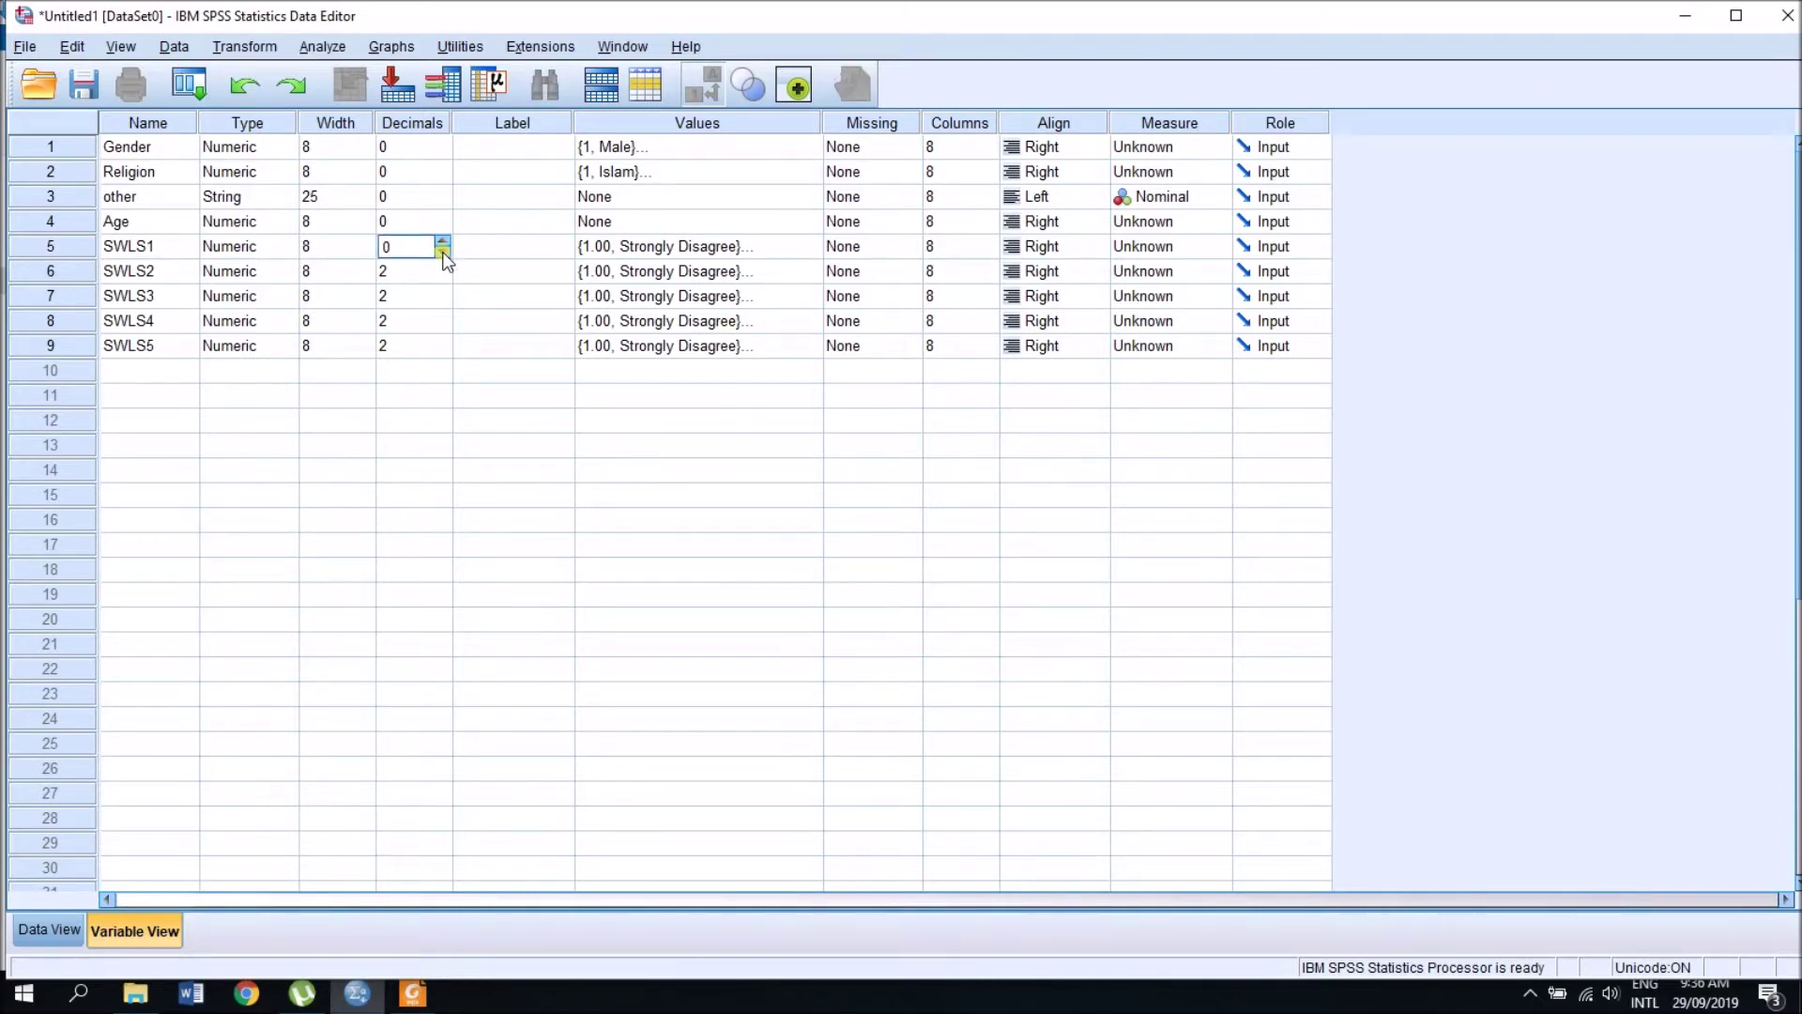
pyautogui.click(449, 280)
pyautogui.click(447, 278)
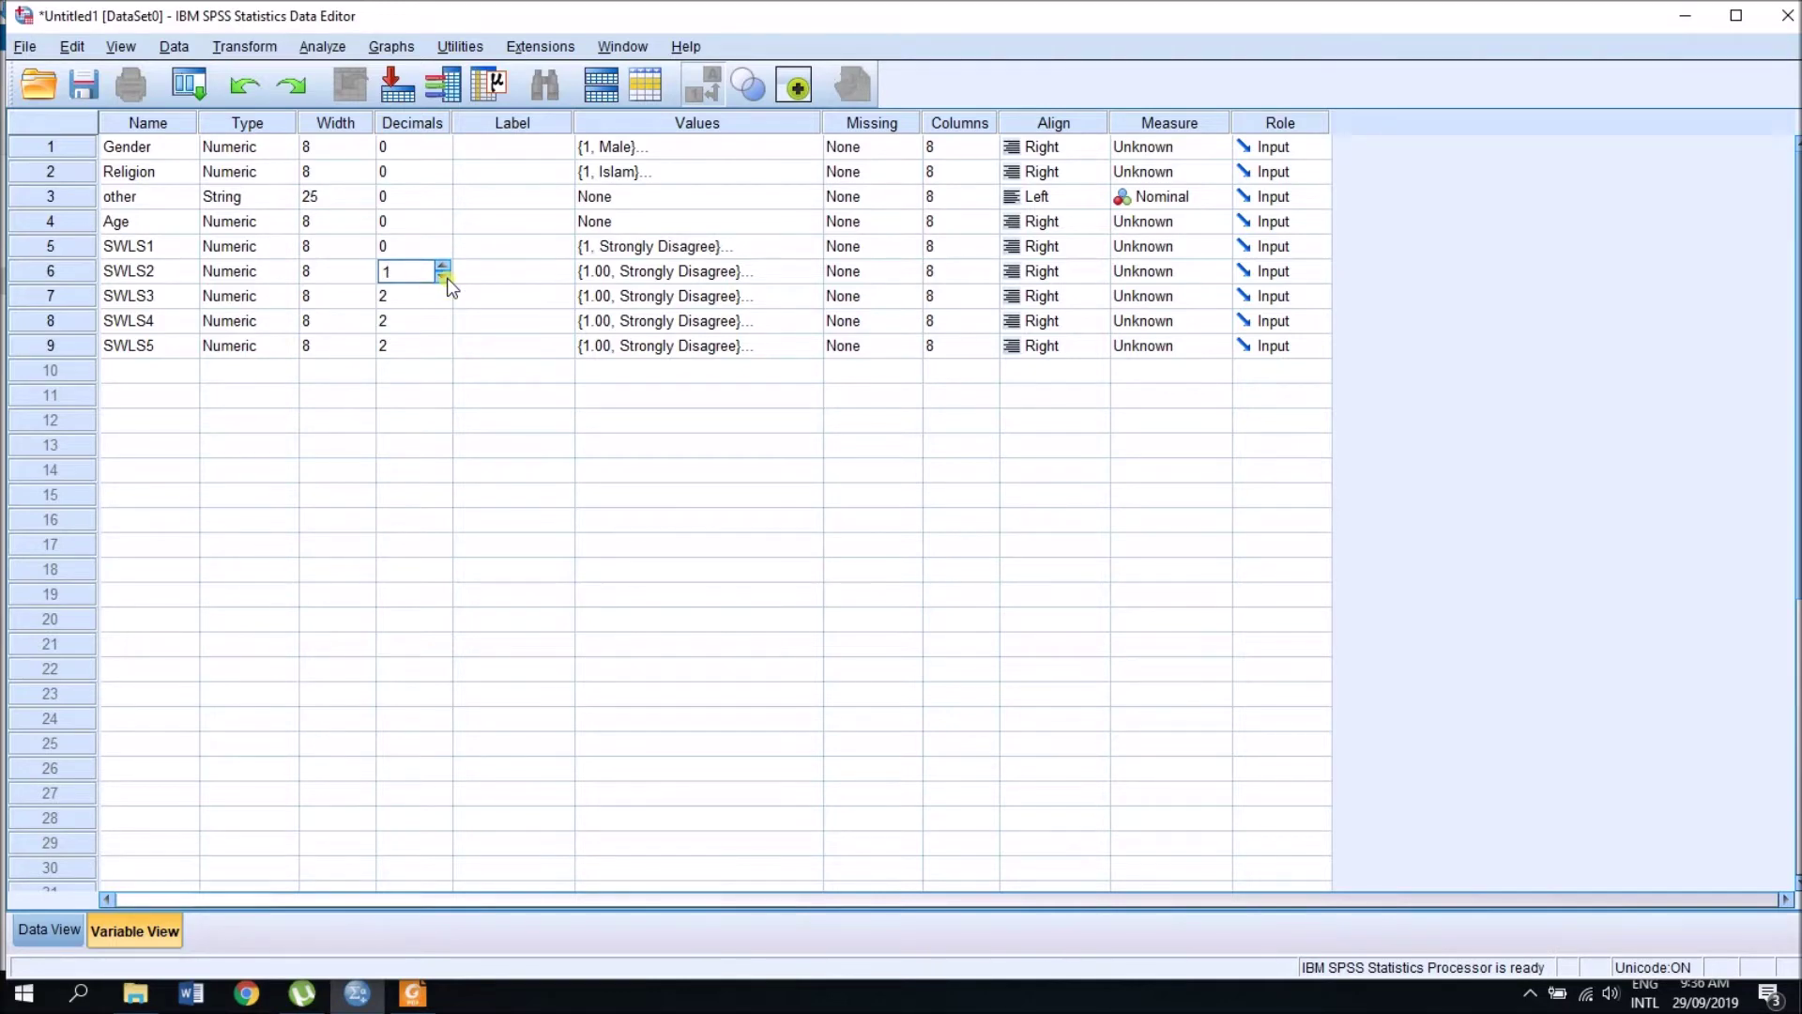
pyautogui.click(447, 298)
pyautogui.click(443, 302)
pyautogui.click(443, 301)
pyautogui.click(442, 324)
pyautogui.click(442, 326)
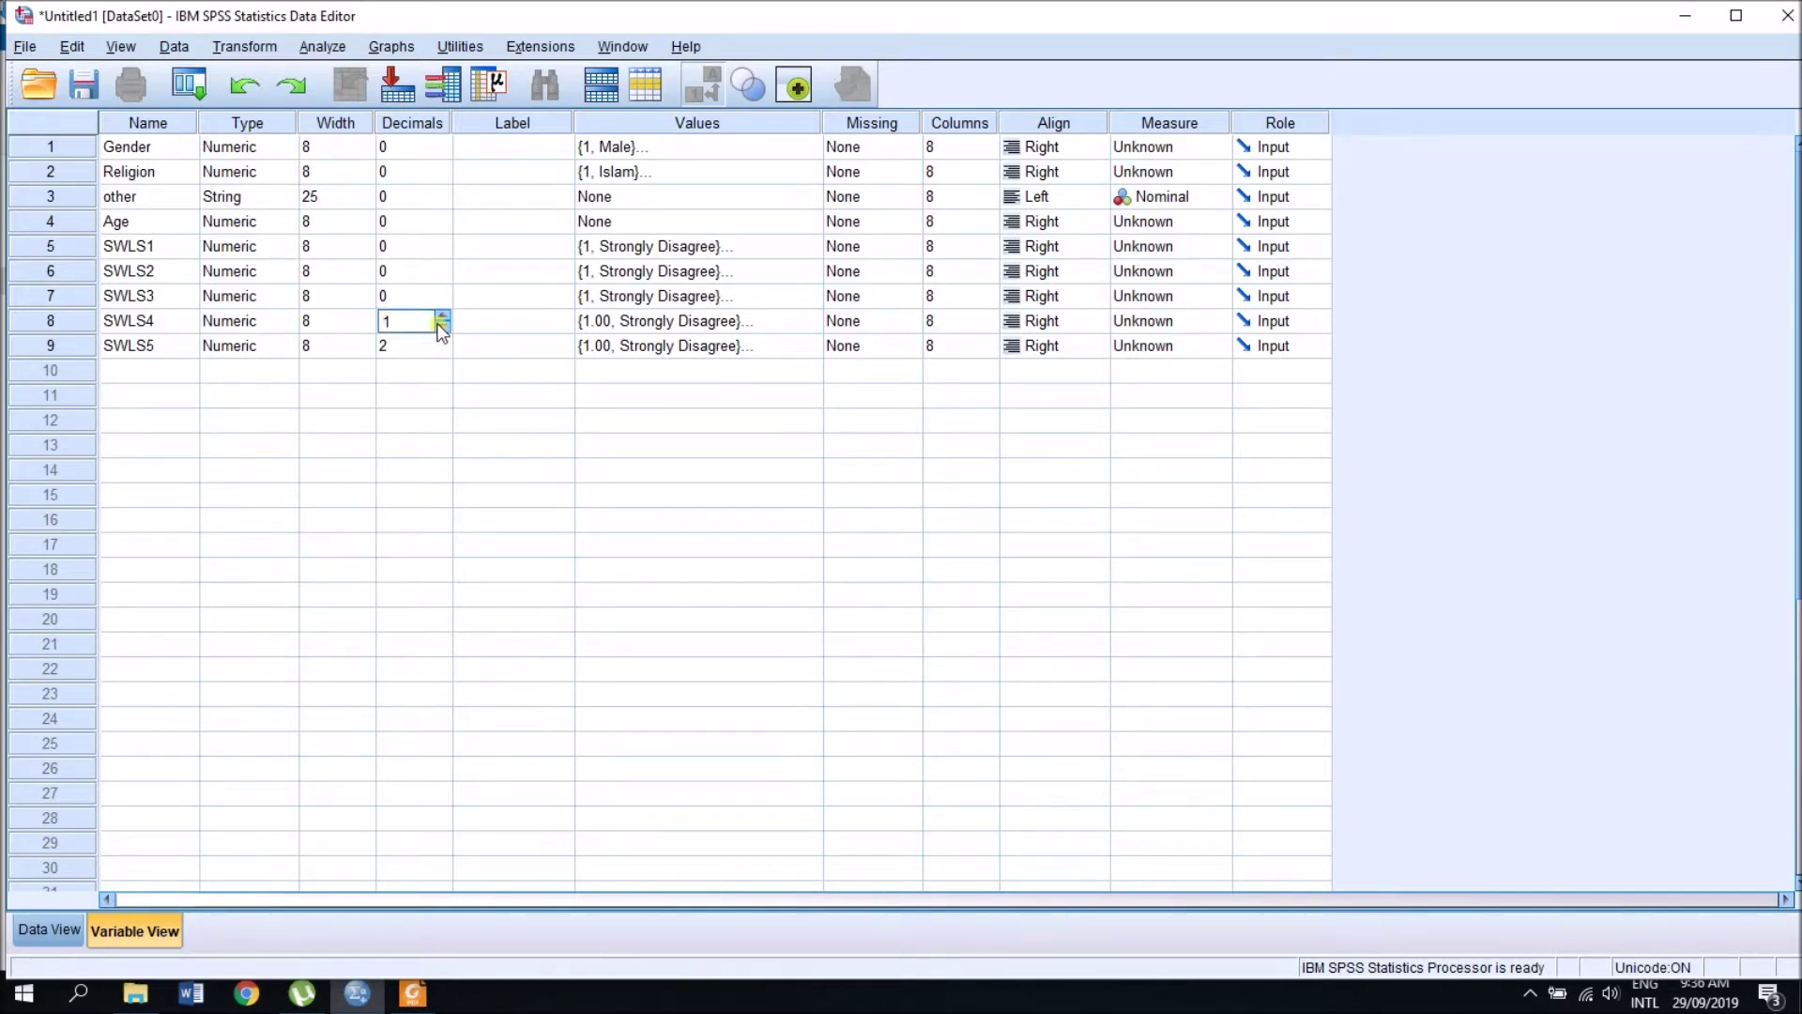
pyautogui.click(445, 348)
pyautogui.click(443, 351)
# Step: Enter Gender 1 and Religion 1 for the first case, and display numeric codes instead of value labels
pyautogui.click(406, 999)
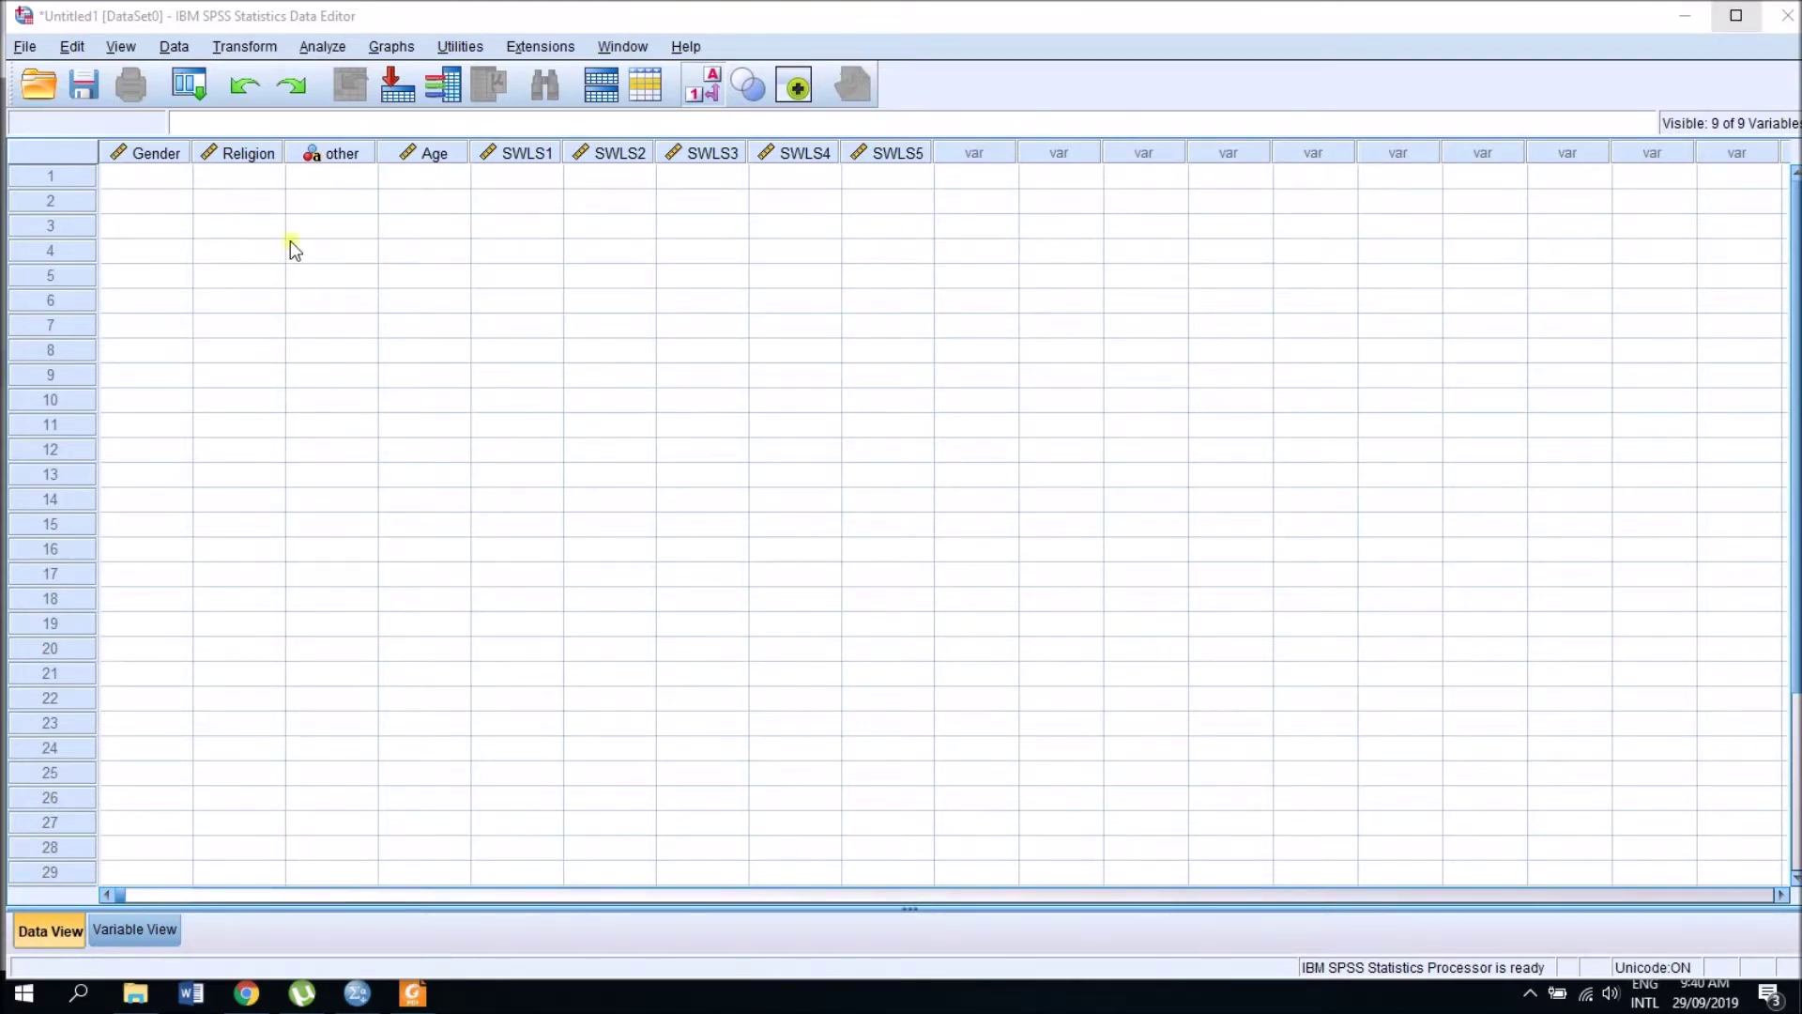
pyautogui.click(169, 179)
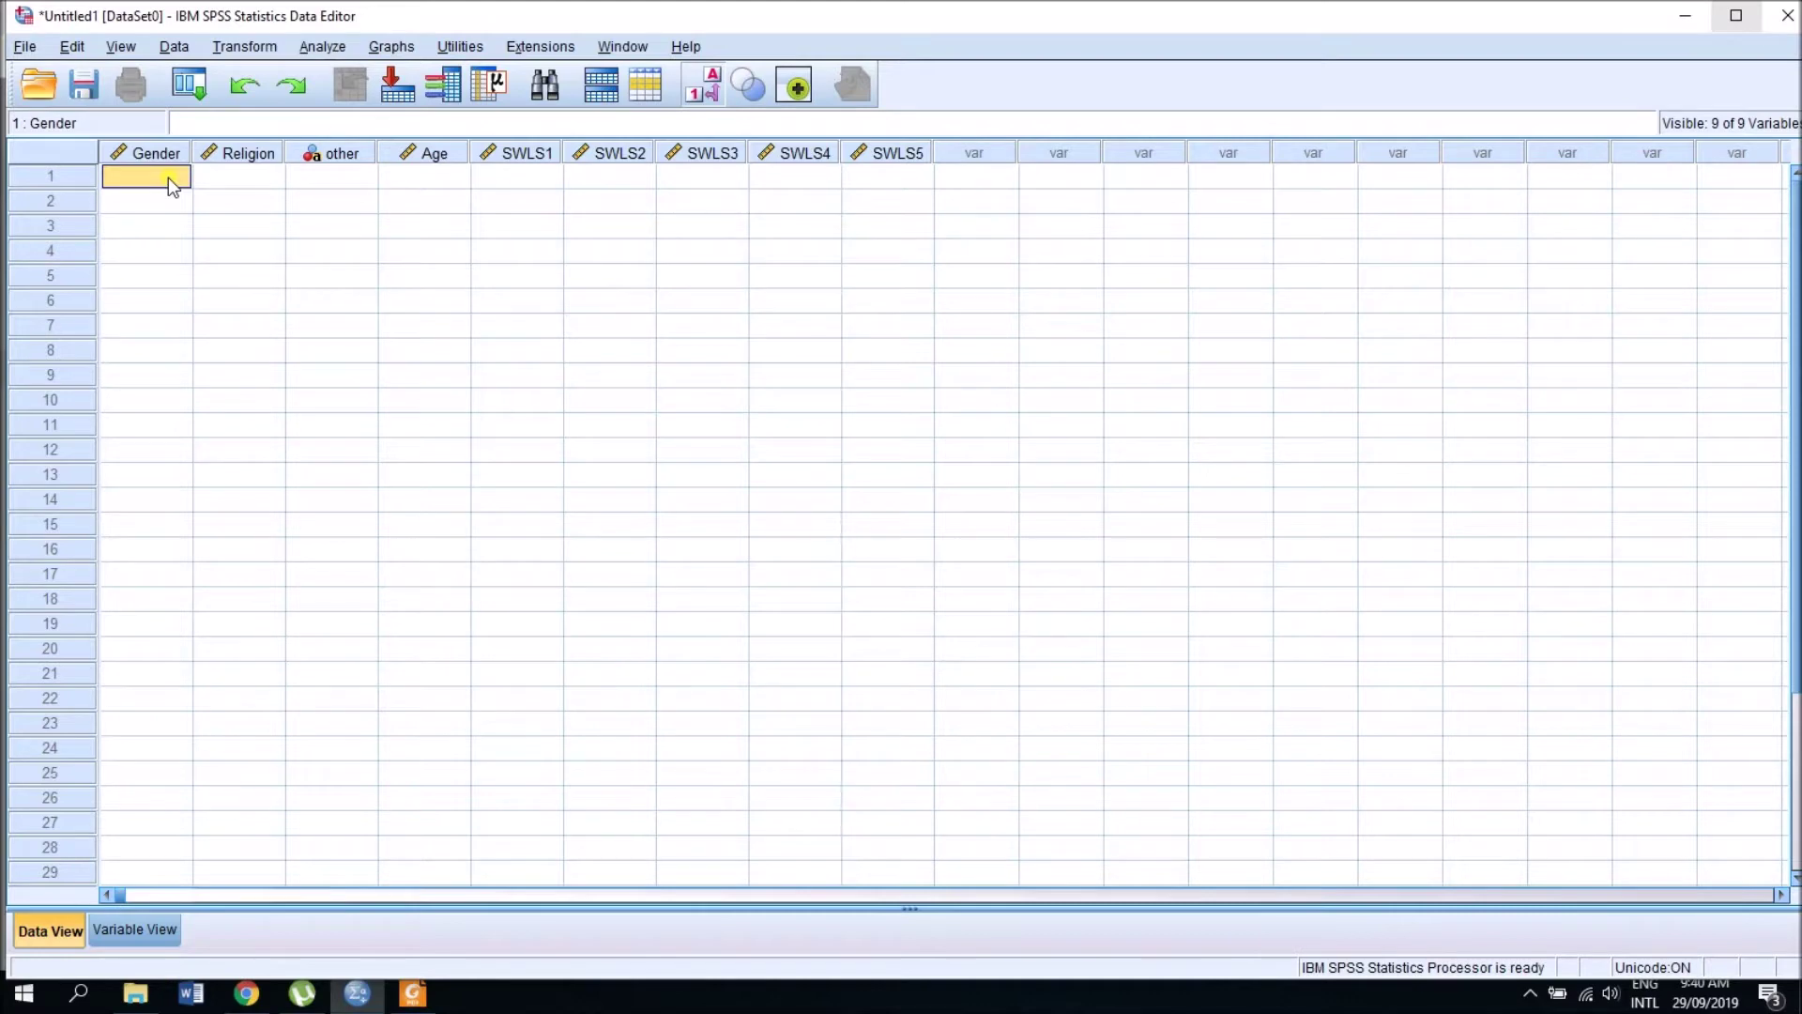
pyautogui.write('1')
pyautogui.click(258, 177)
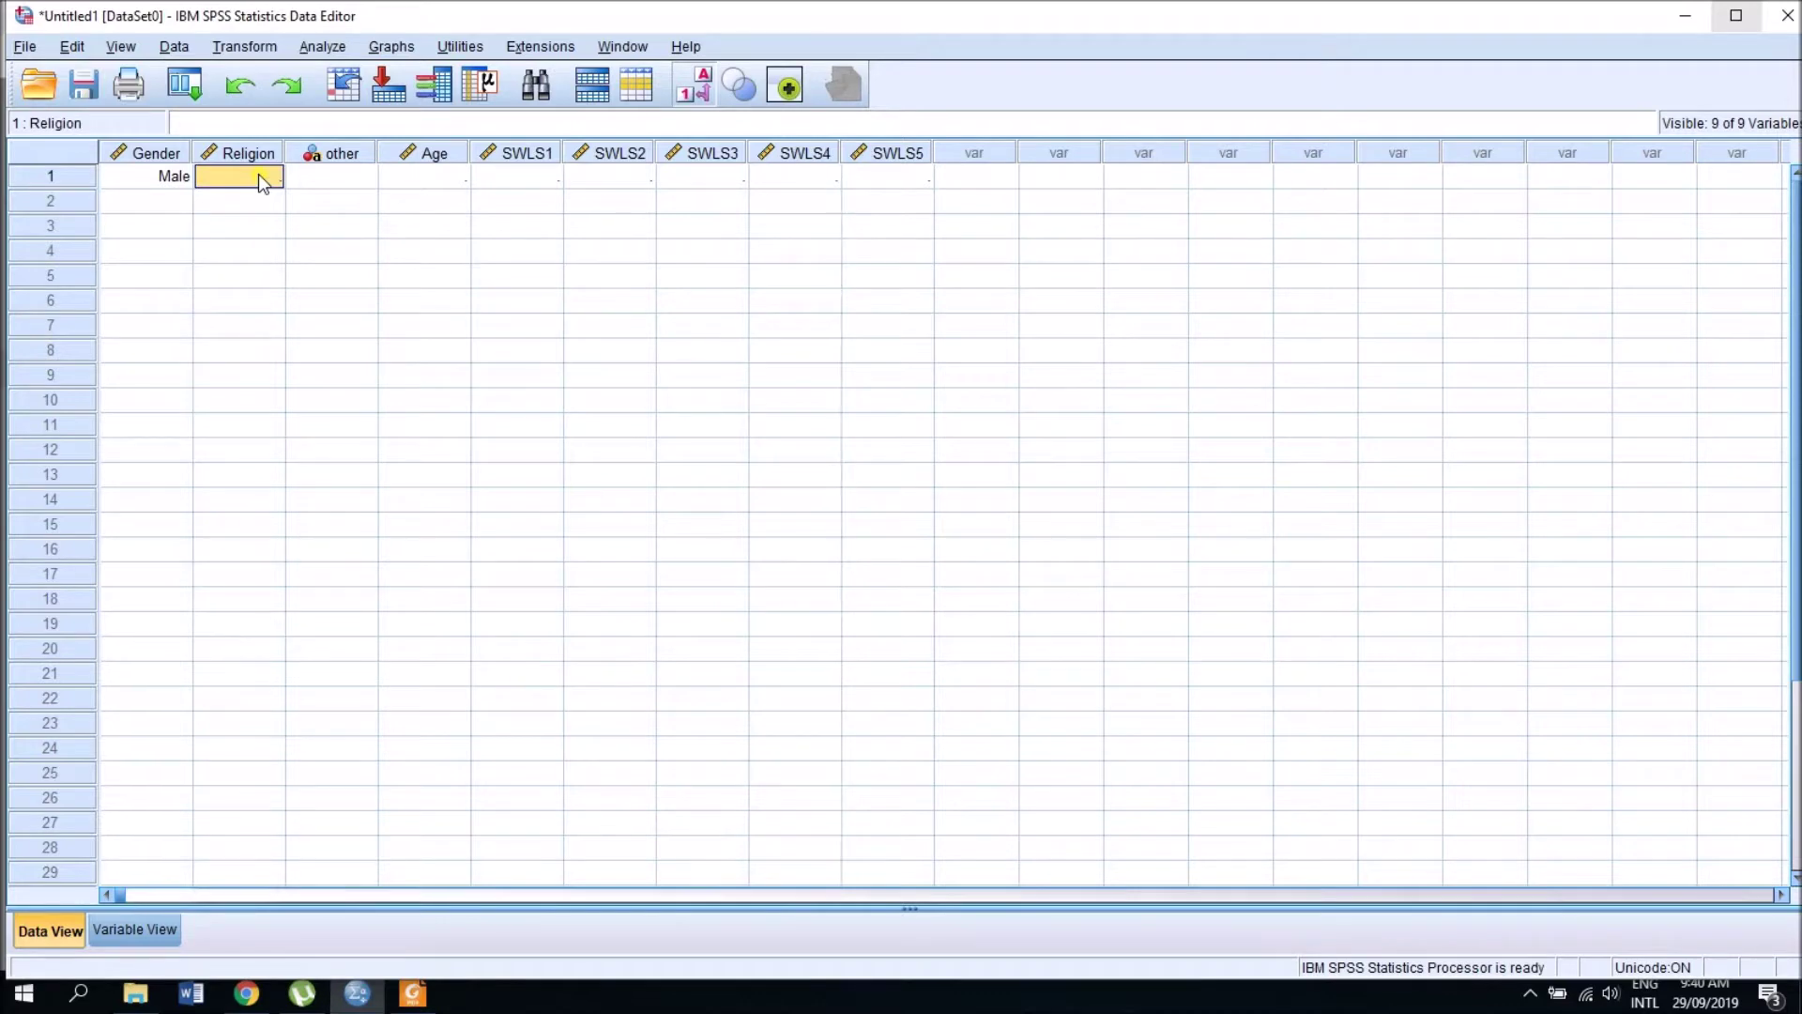
pyautogui.write('1')
pyautogui.click(710, 84)
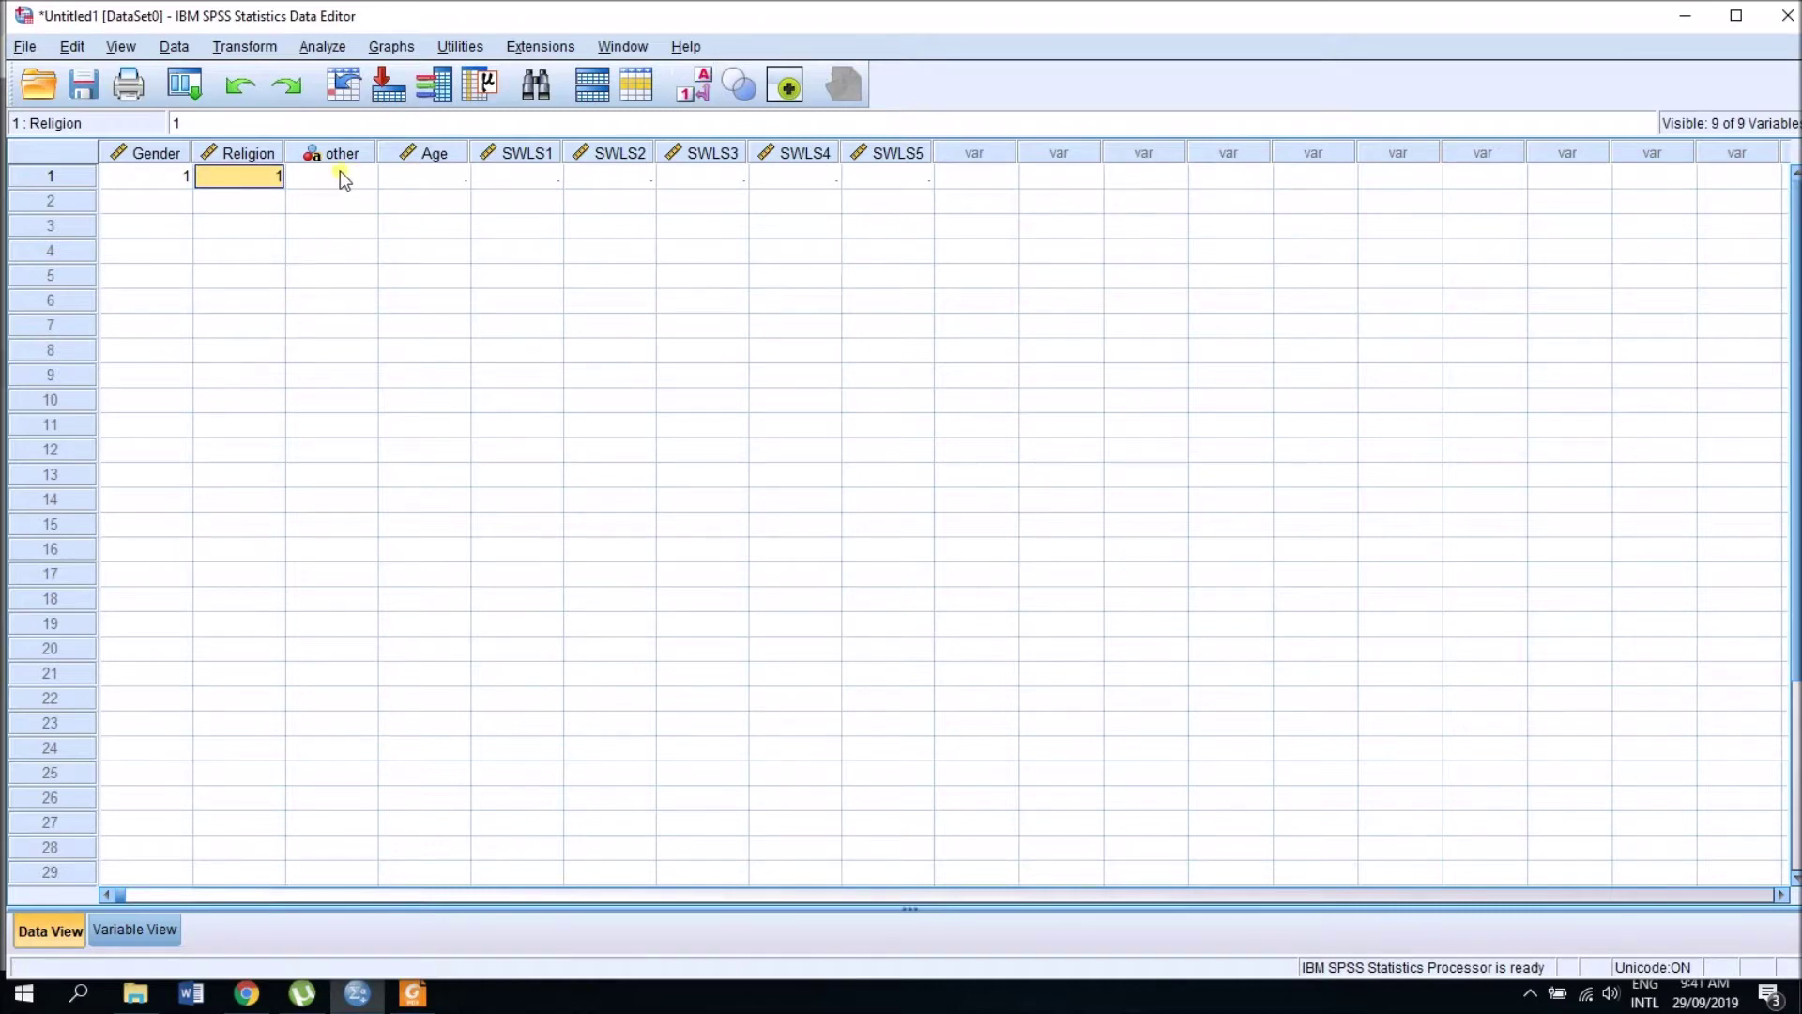
# Step: Complete the first case with Age 24, a 6 for each of SWLS1 through SWLS4, and SWLS5 7
pyautogui.click(424, 178)
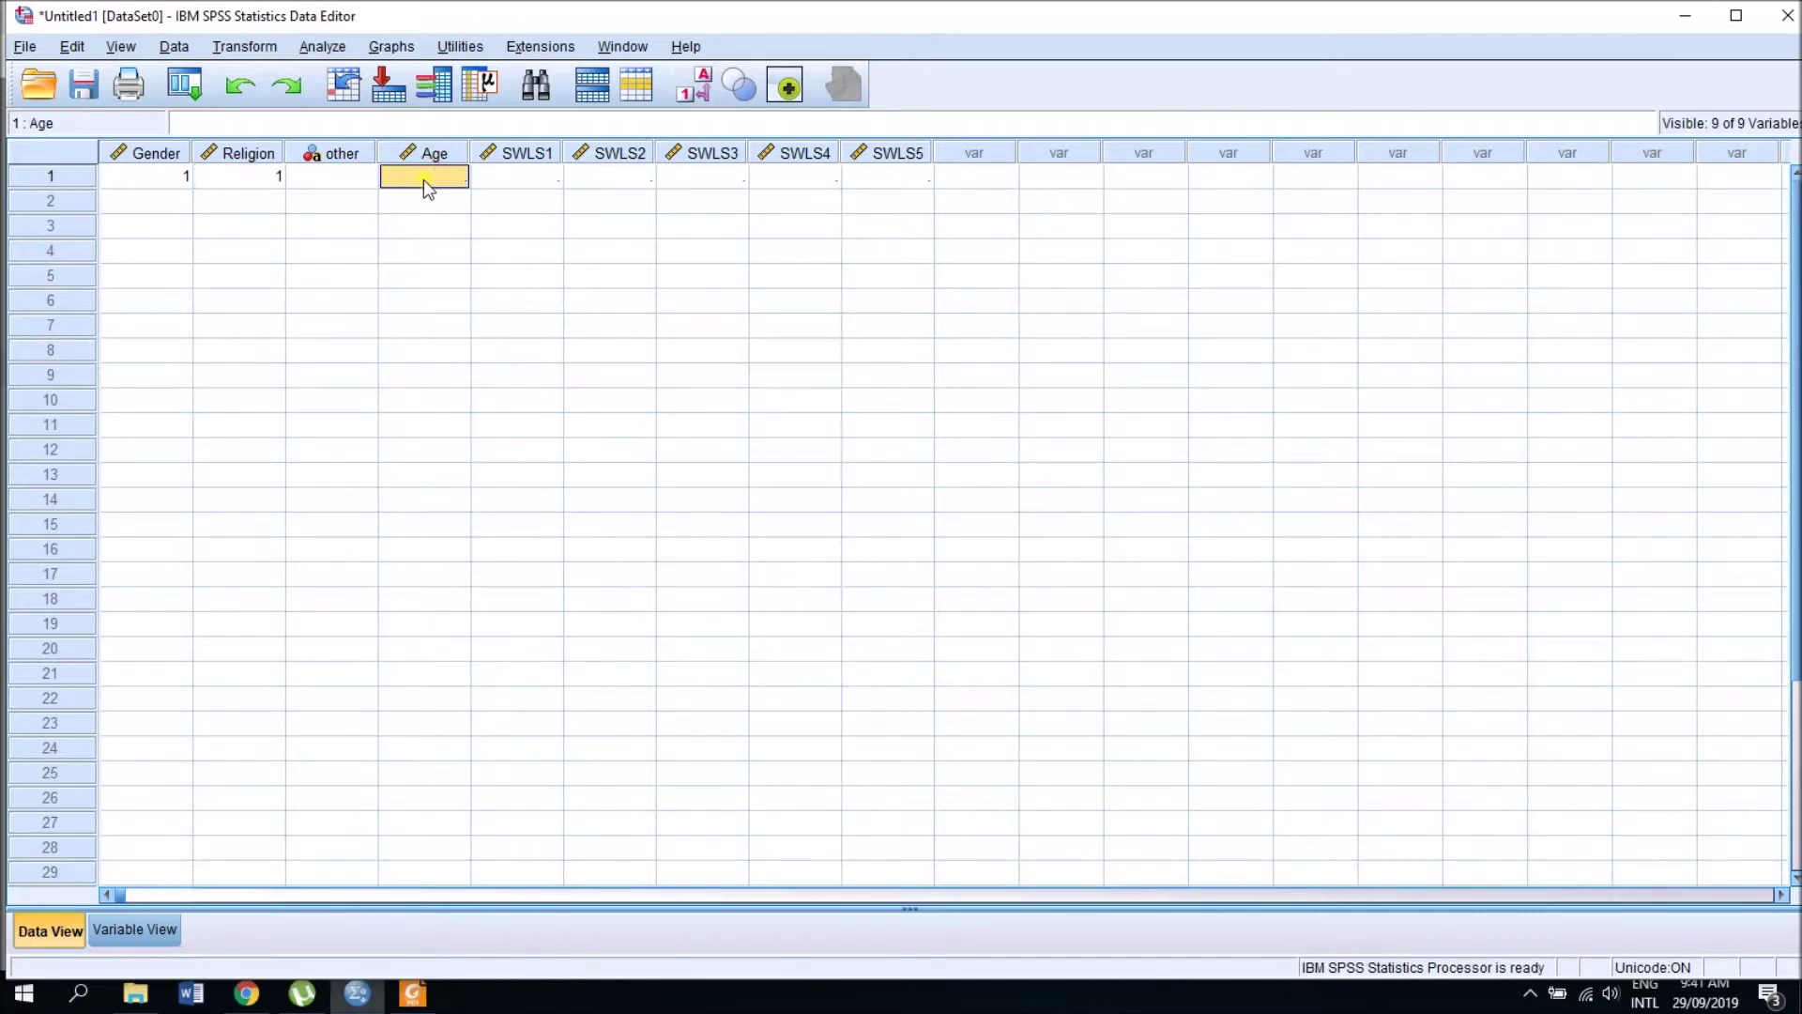
pyautogui.write('24')
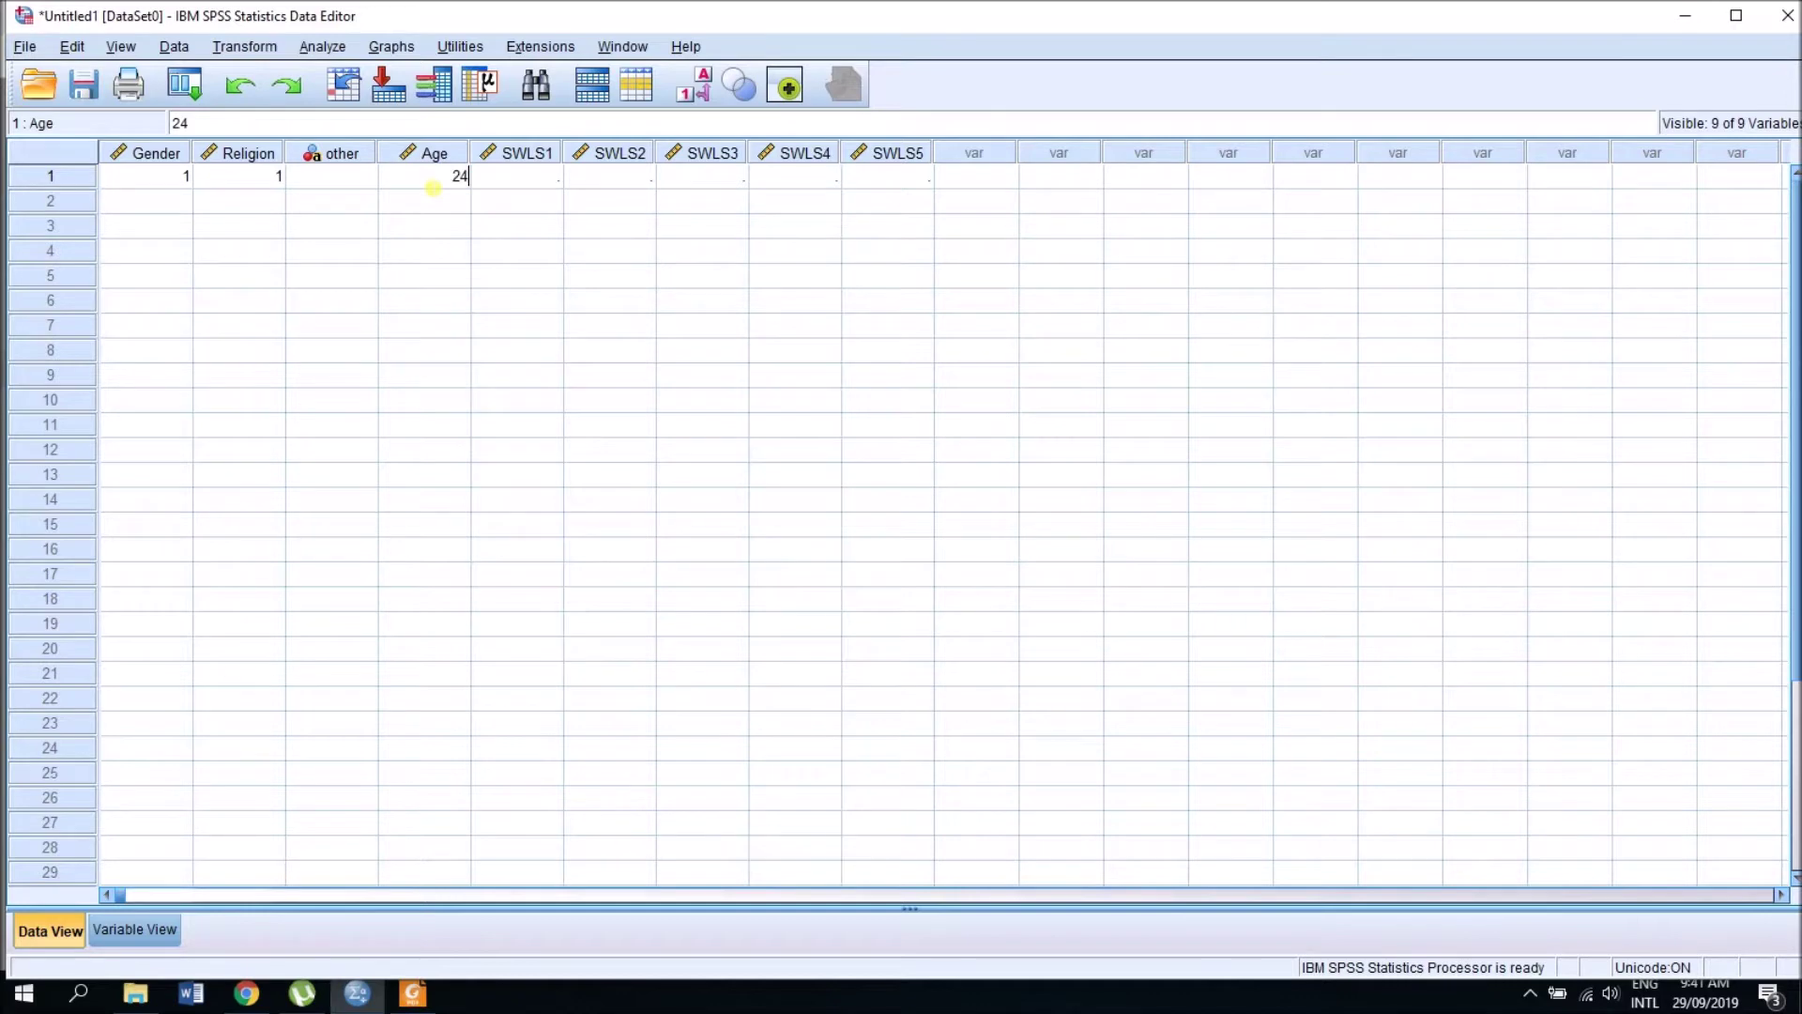
pyautogui.click(514, 183)
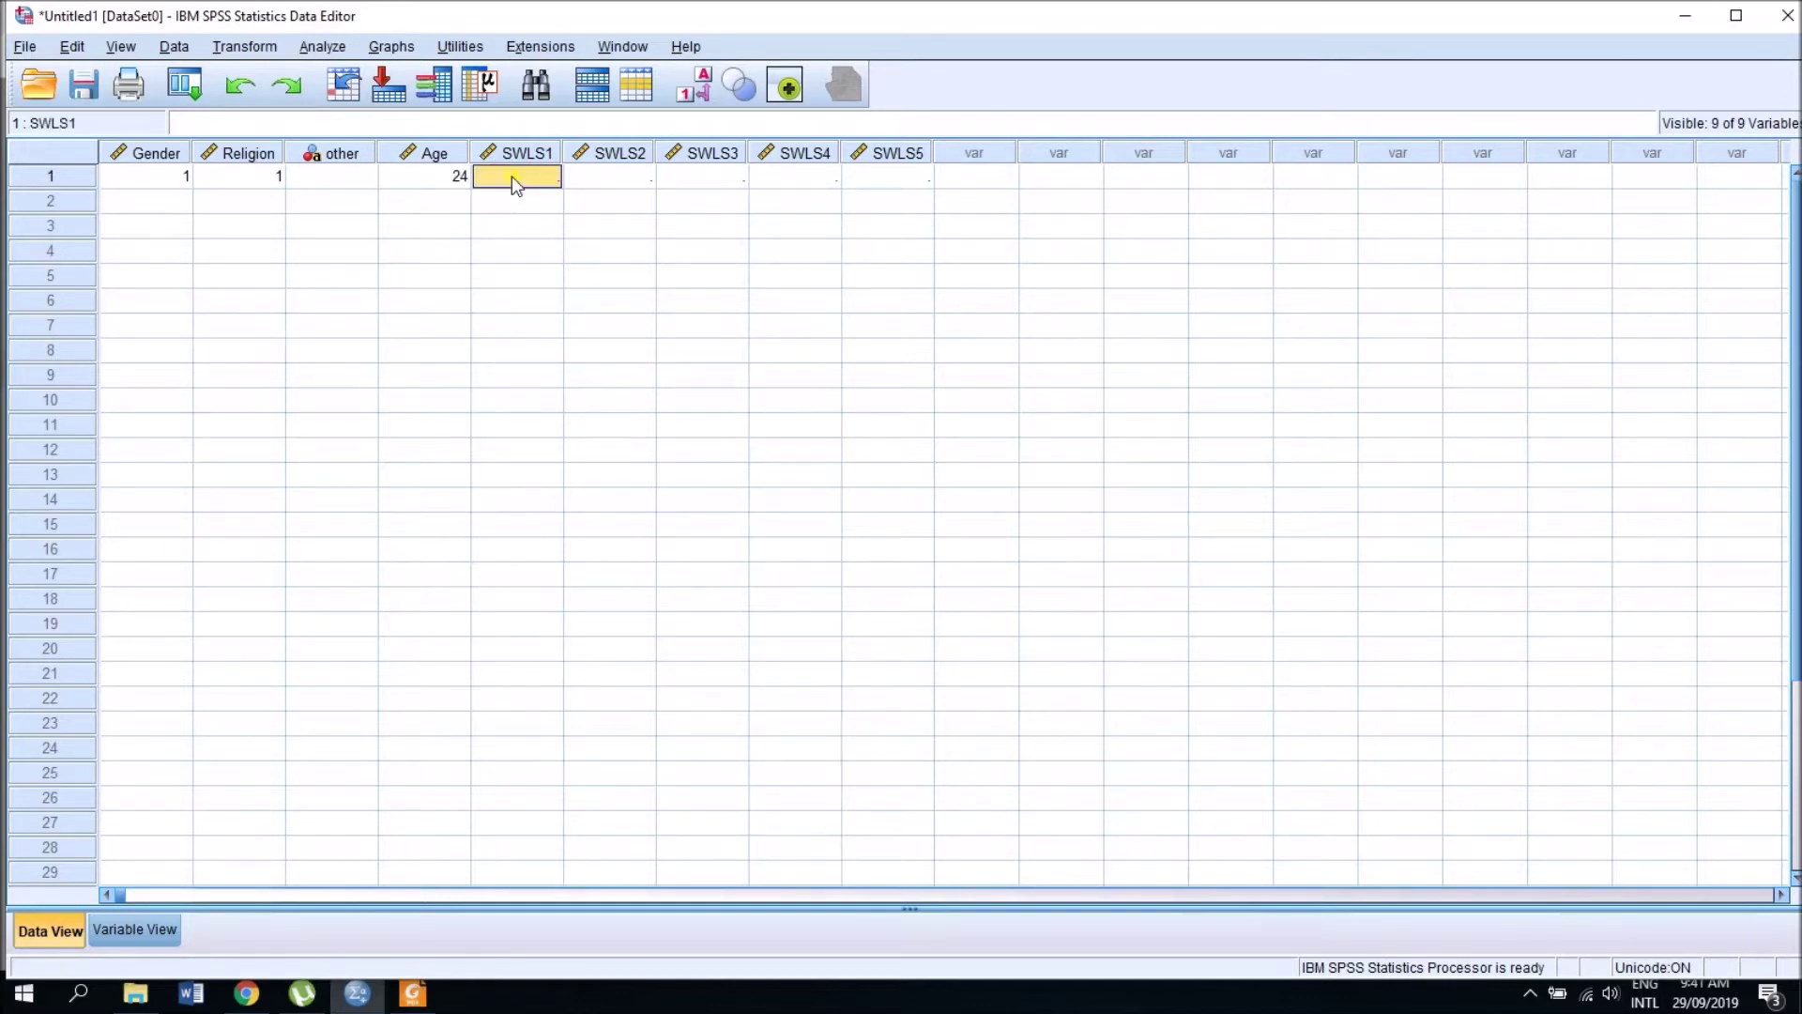
pyautogui.write('6')
pyautogui.click(589, 176)
pyautogui.click(599, 176)
pyautogui.write('6')
pyautogui.press('Tab')
pyautogui.write('6')
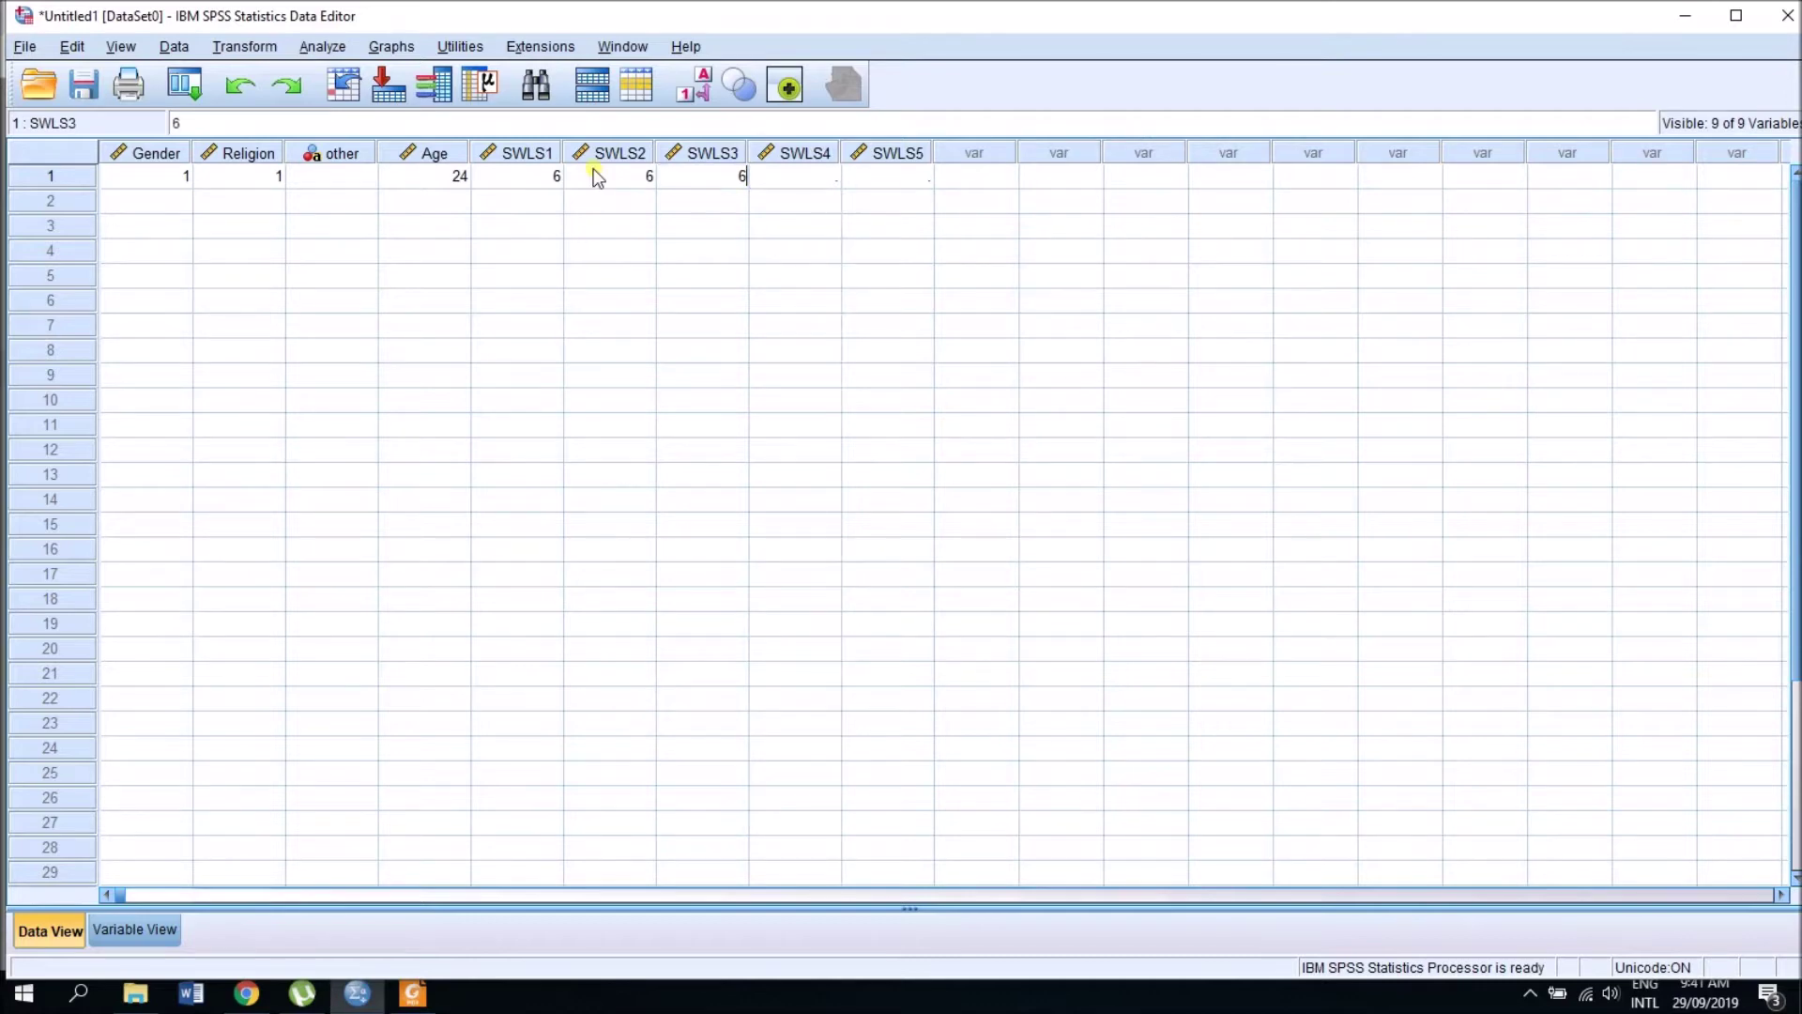
pyautogui.press('Tab')
pyautogui.write('6')
pyautogui.press('Tab')
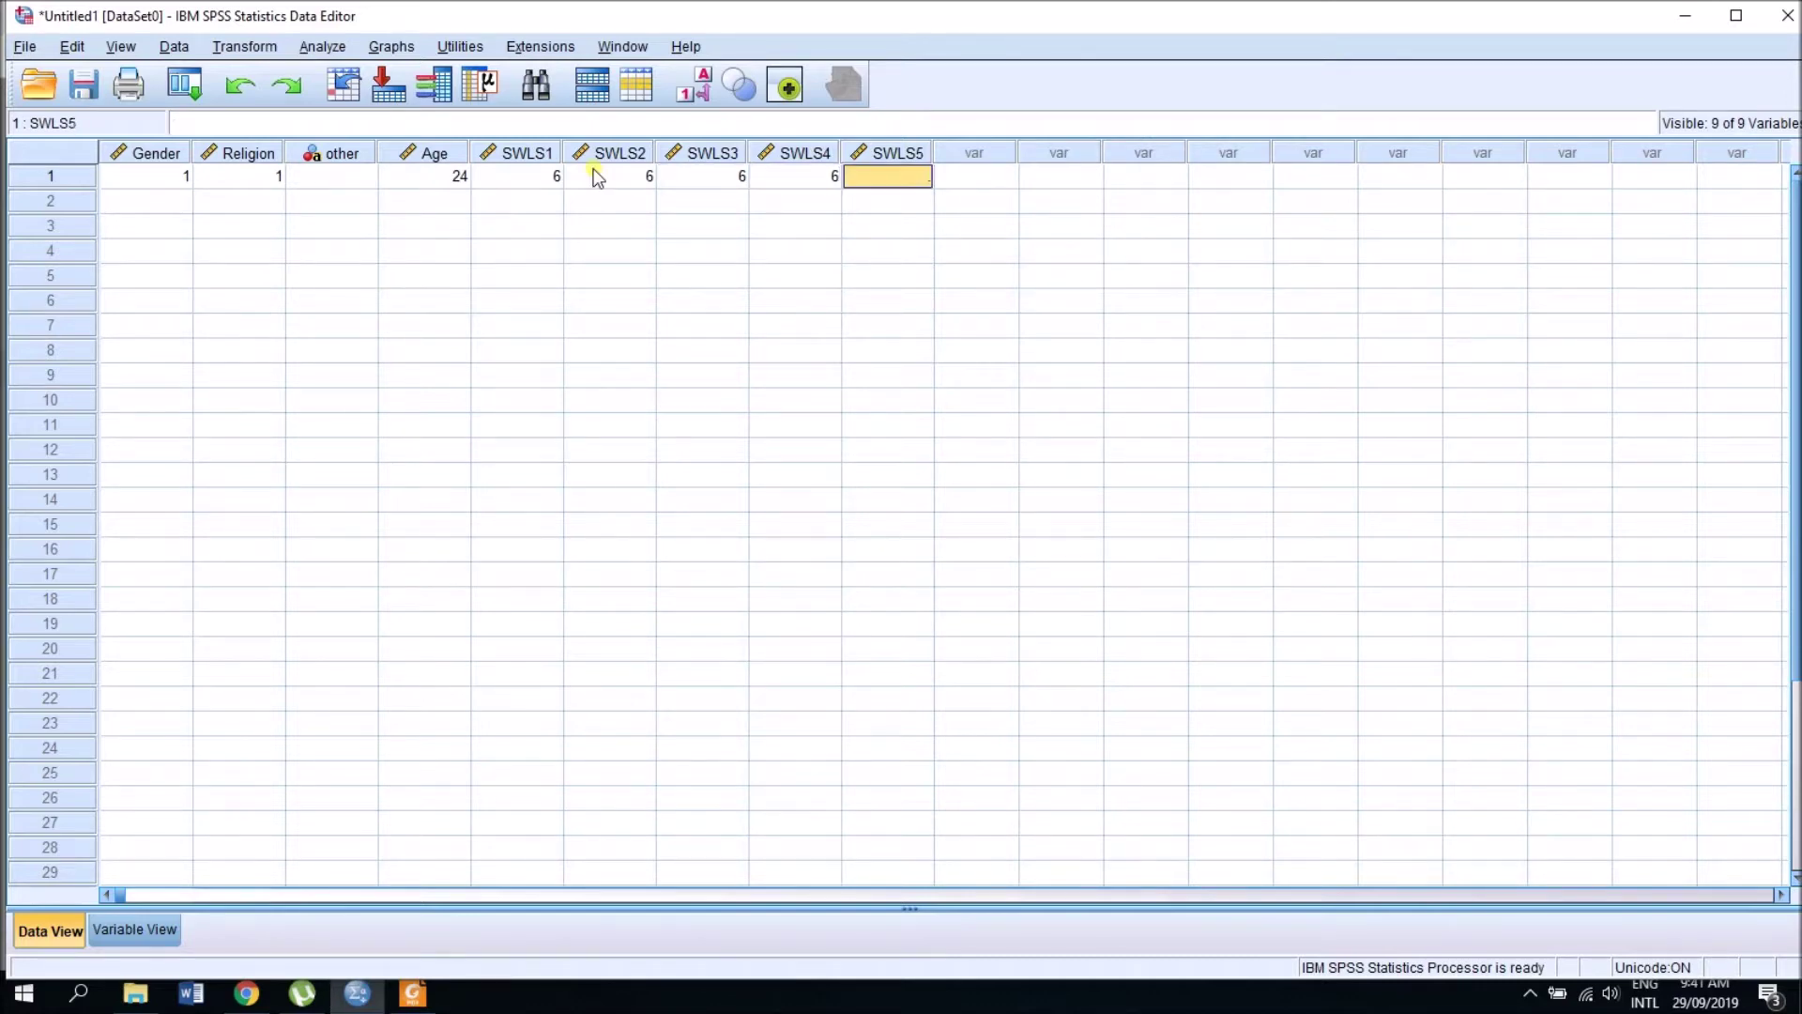
pyautogui.write('7')
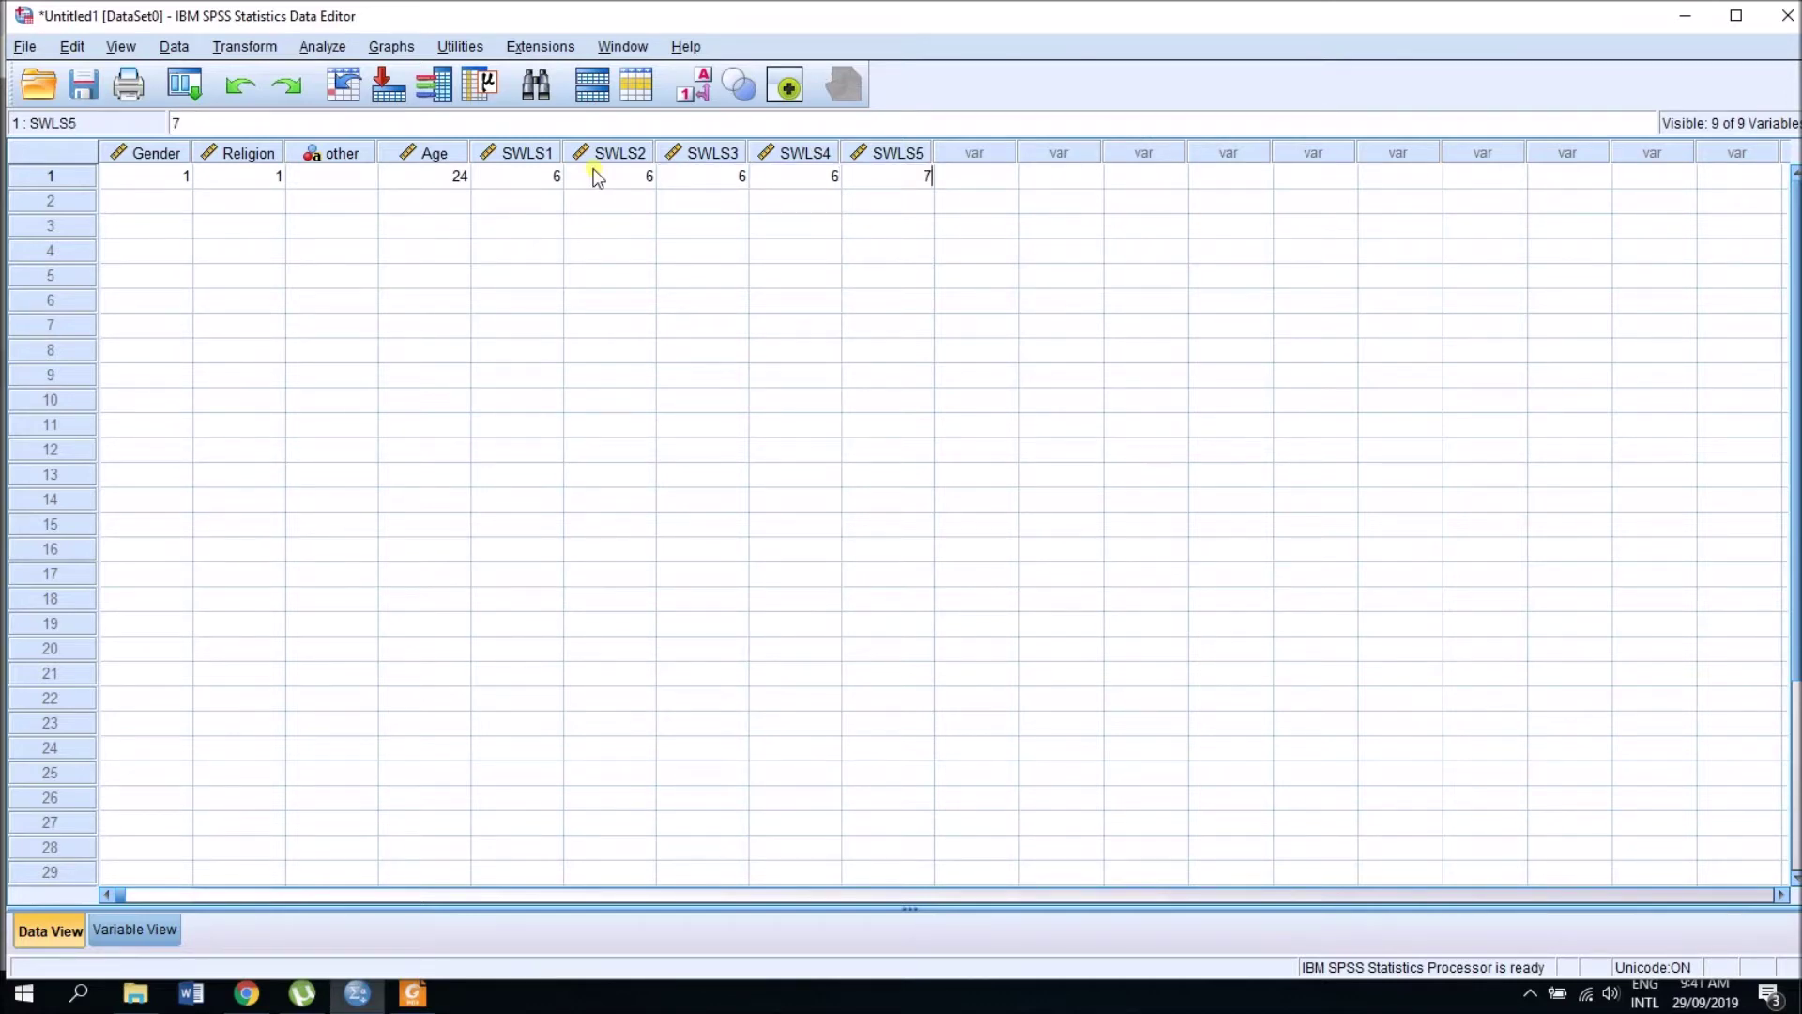
# Step: Enter Gender 2, Religion 3 and Age 26 for the second case
pyautogui.click(126, 200)
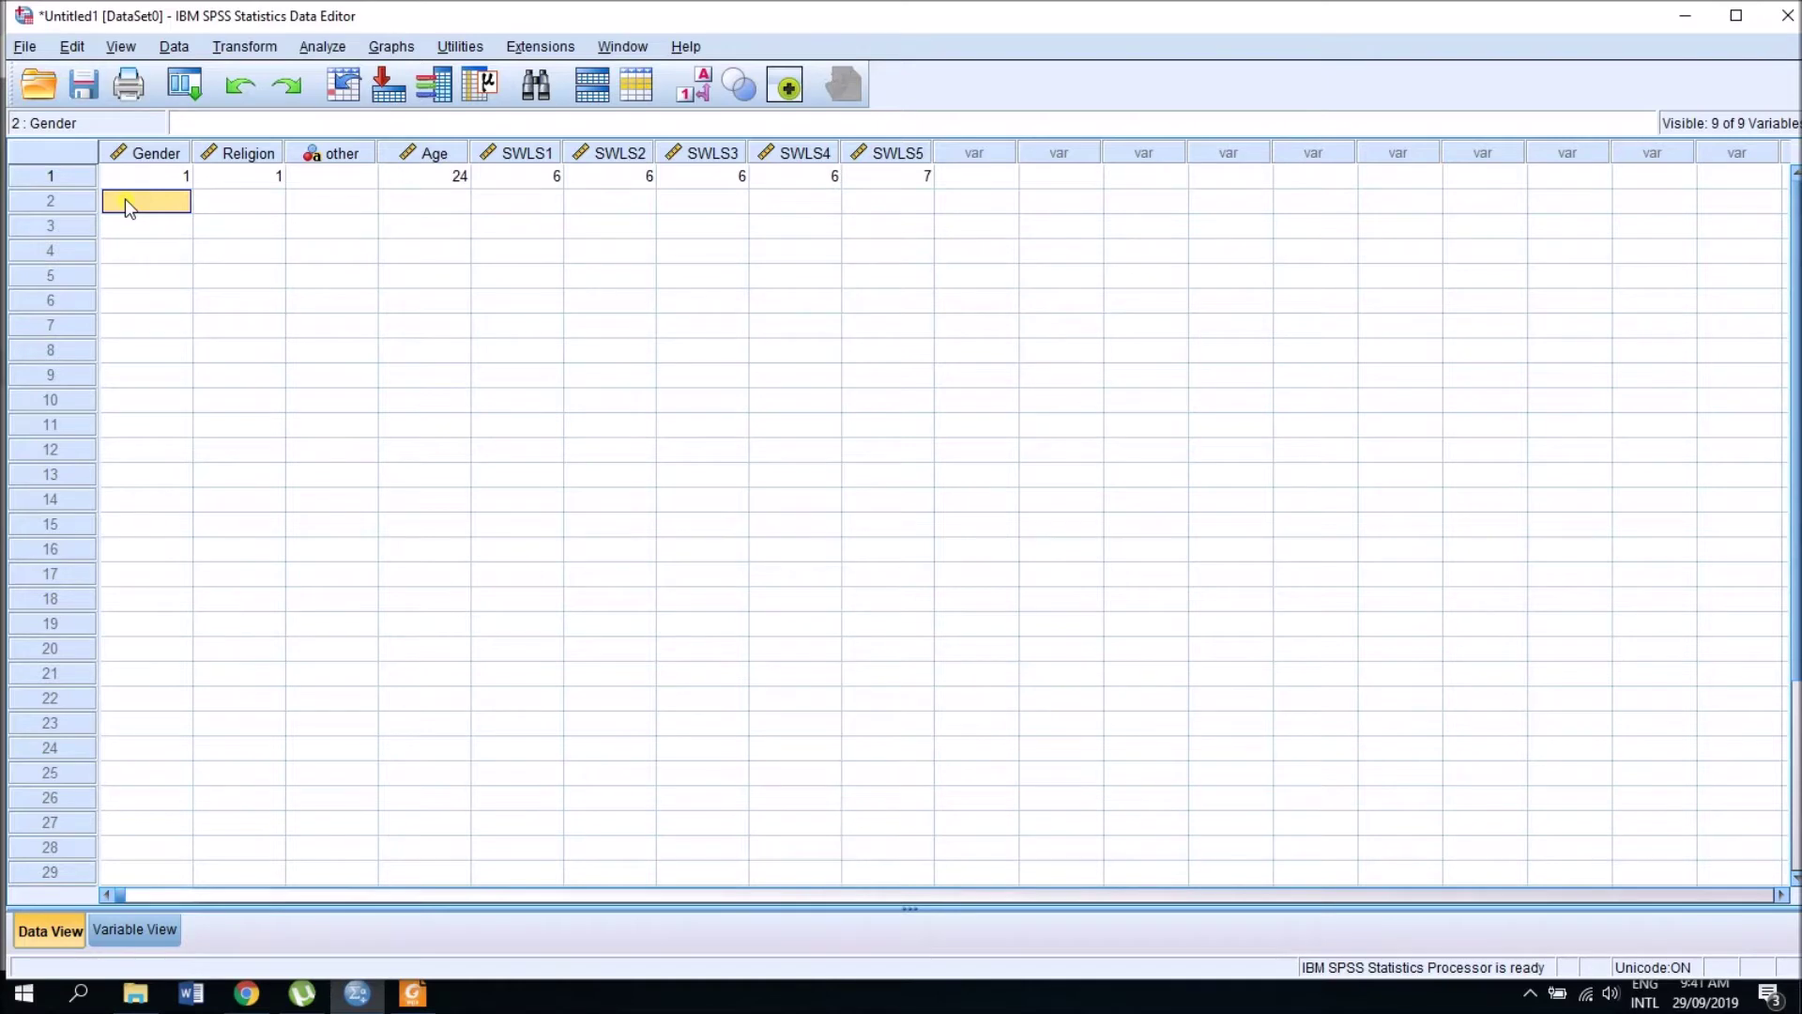
pyautogui.write('2')
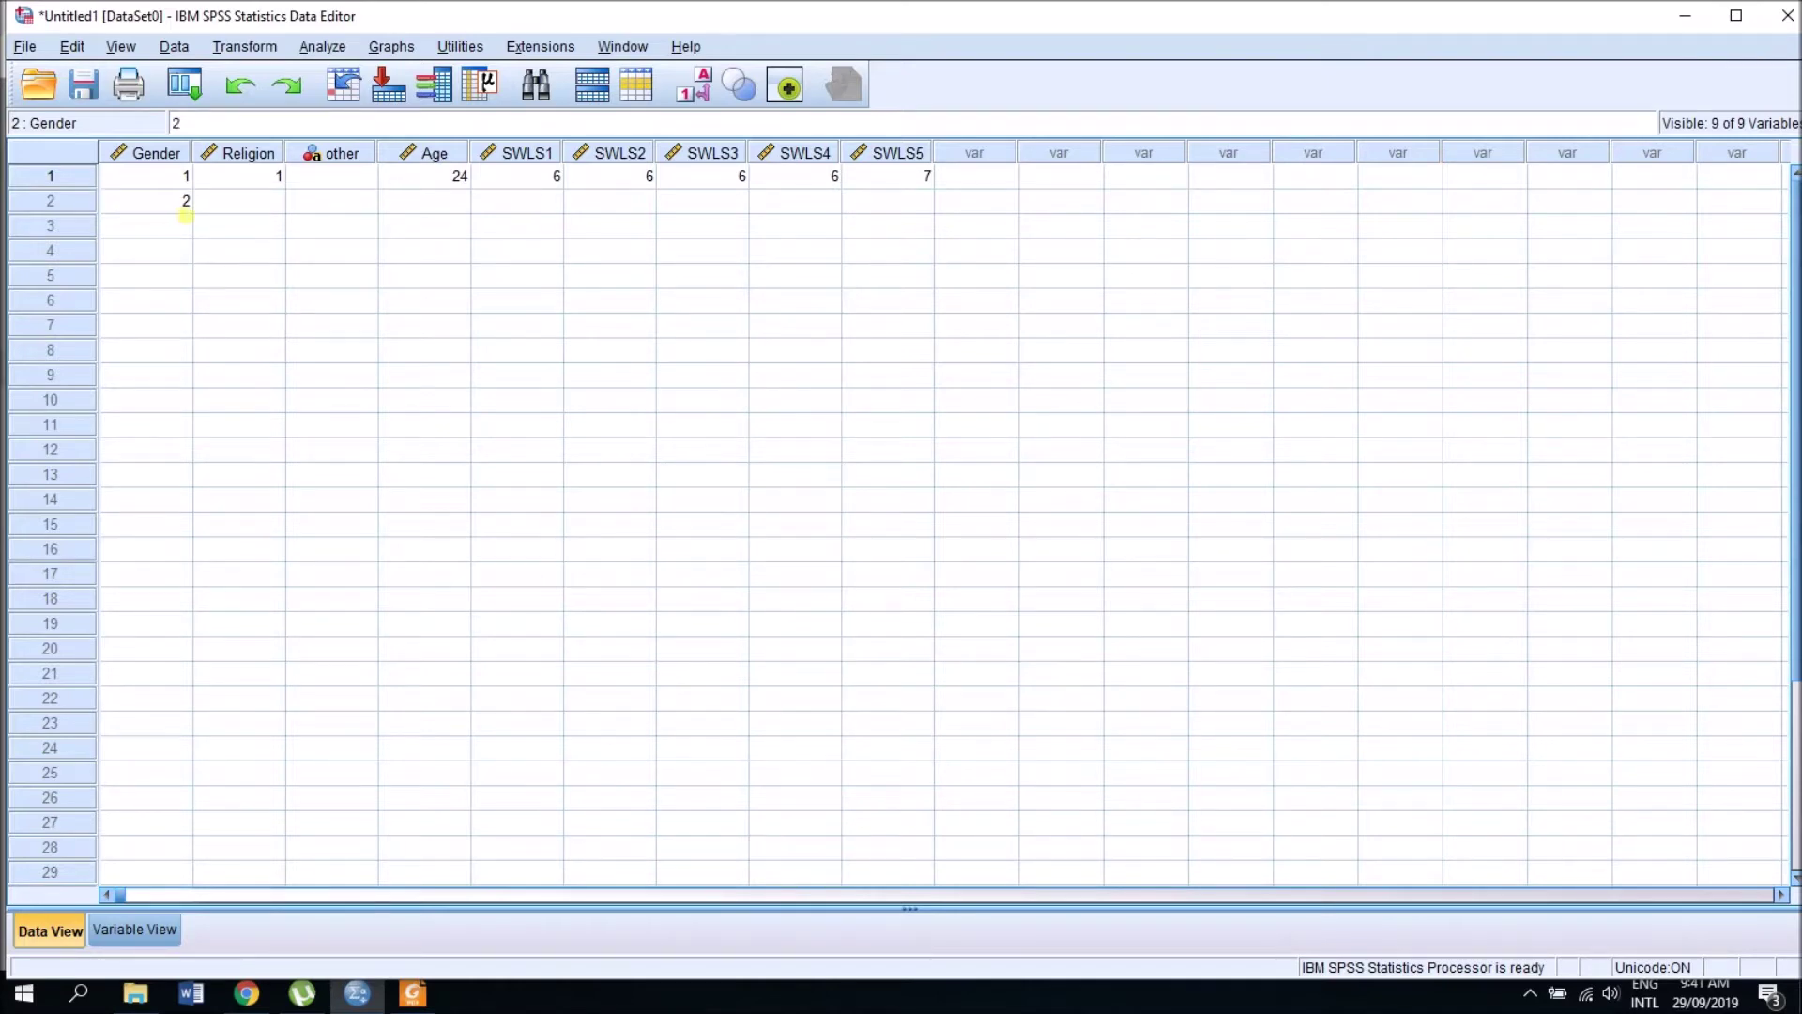
pyautogui.click(280, 209)
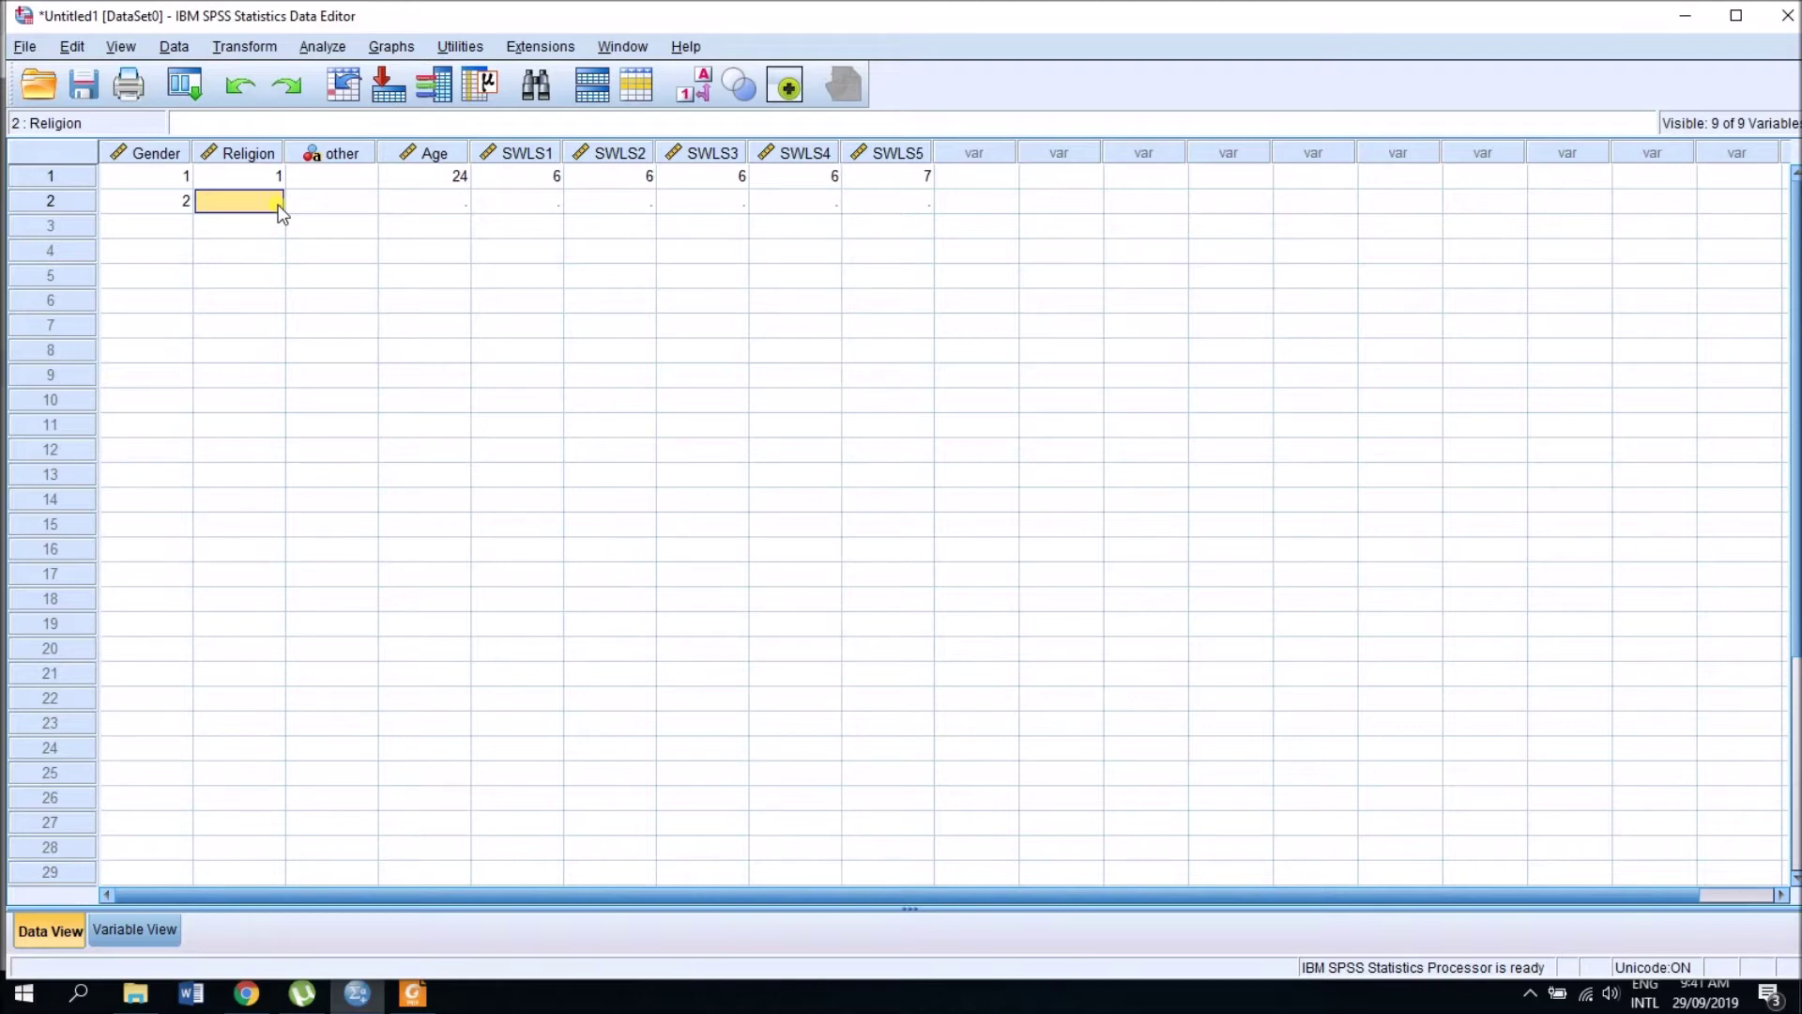
pyautogui.write('3')
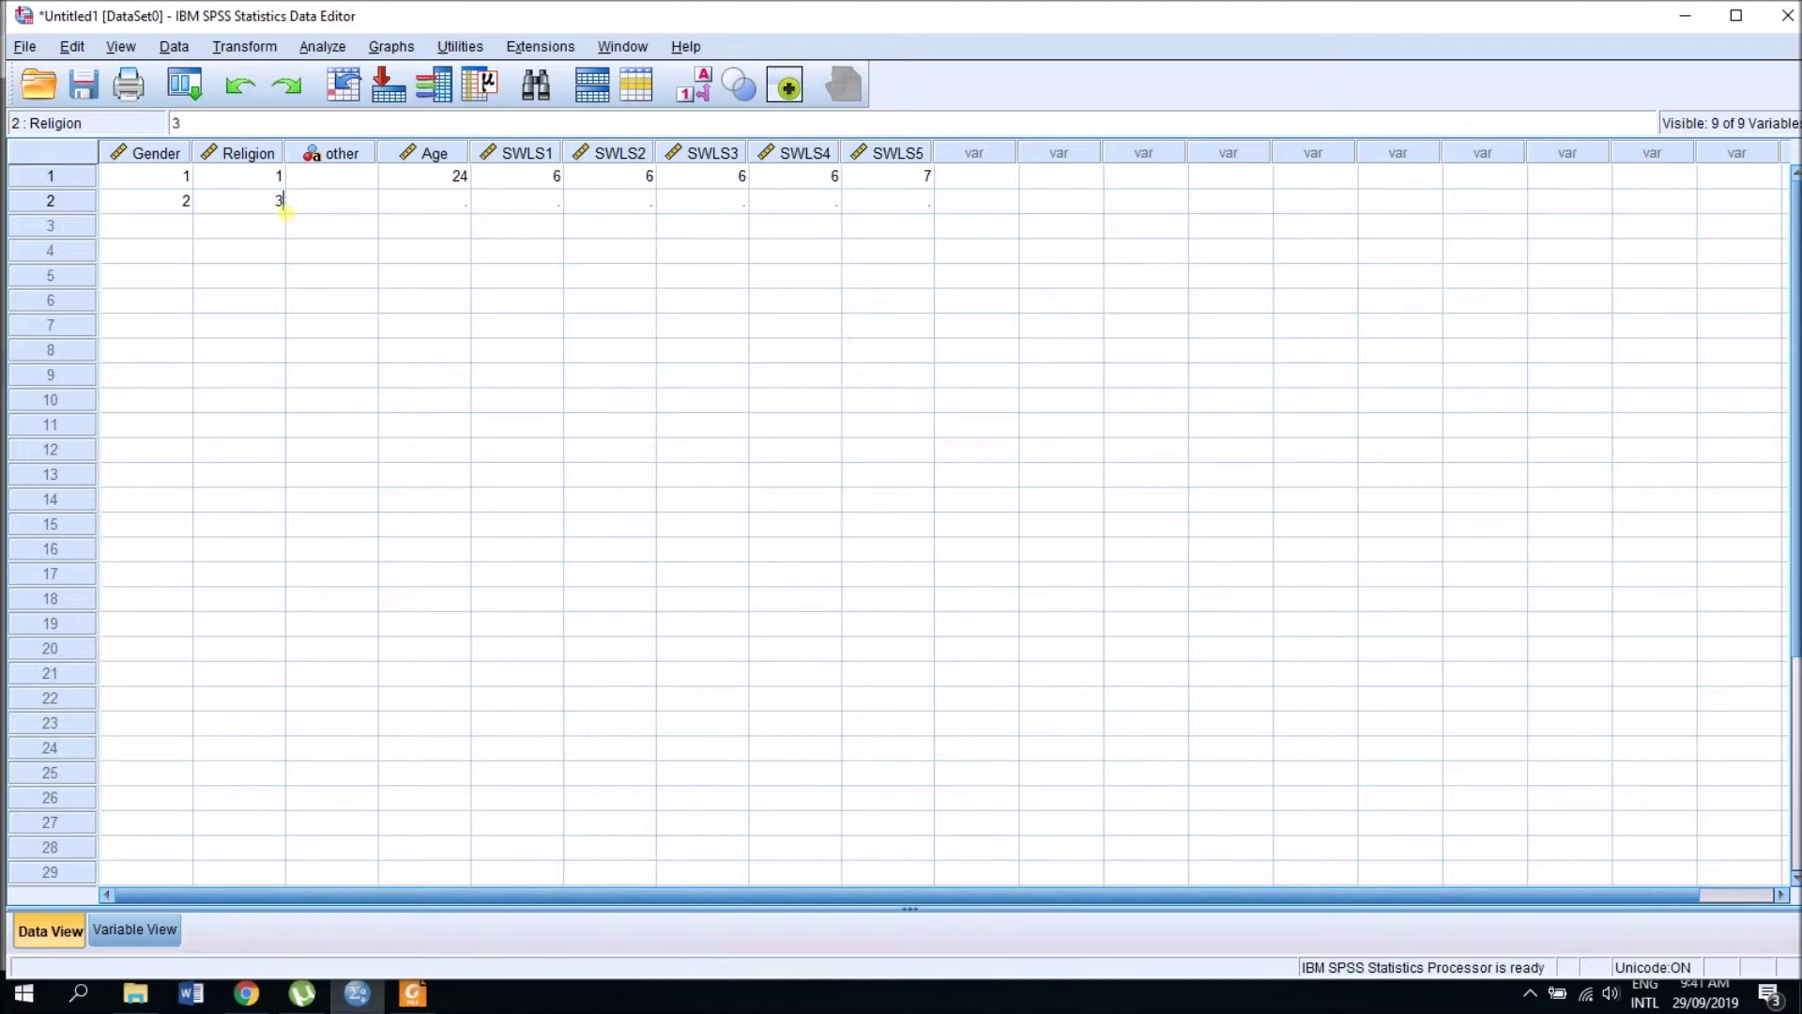
pyautogui.click(417, 206)
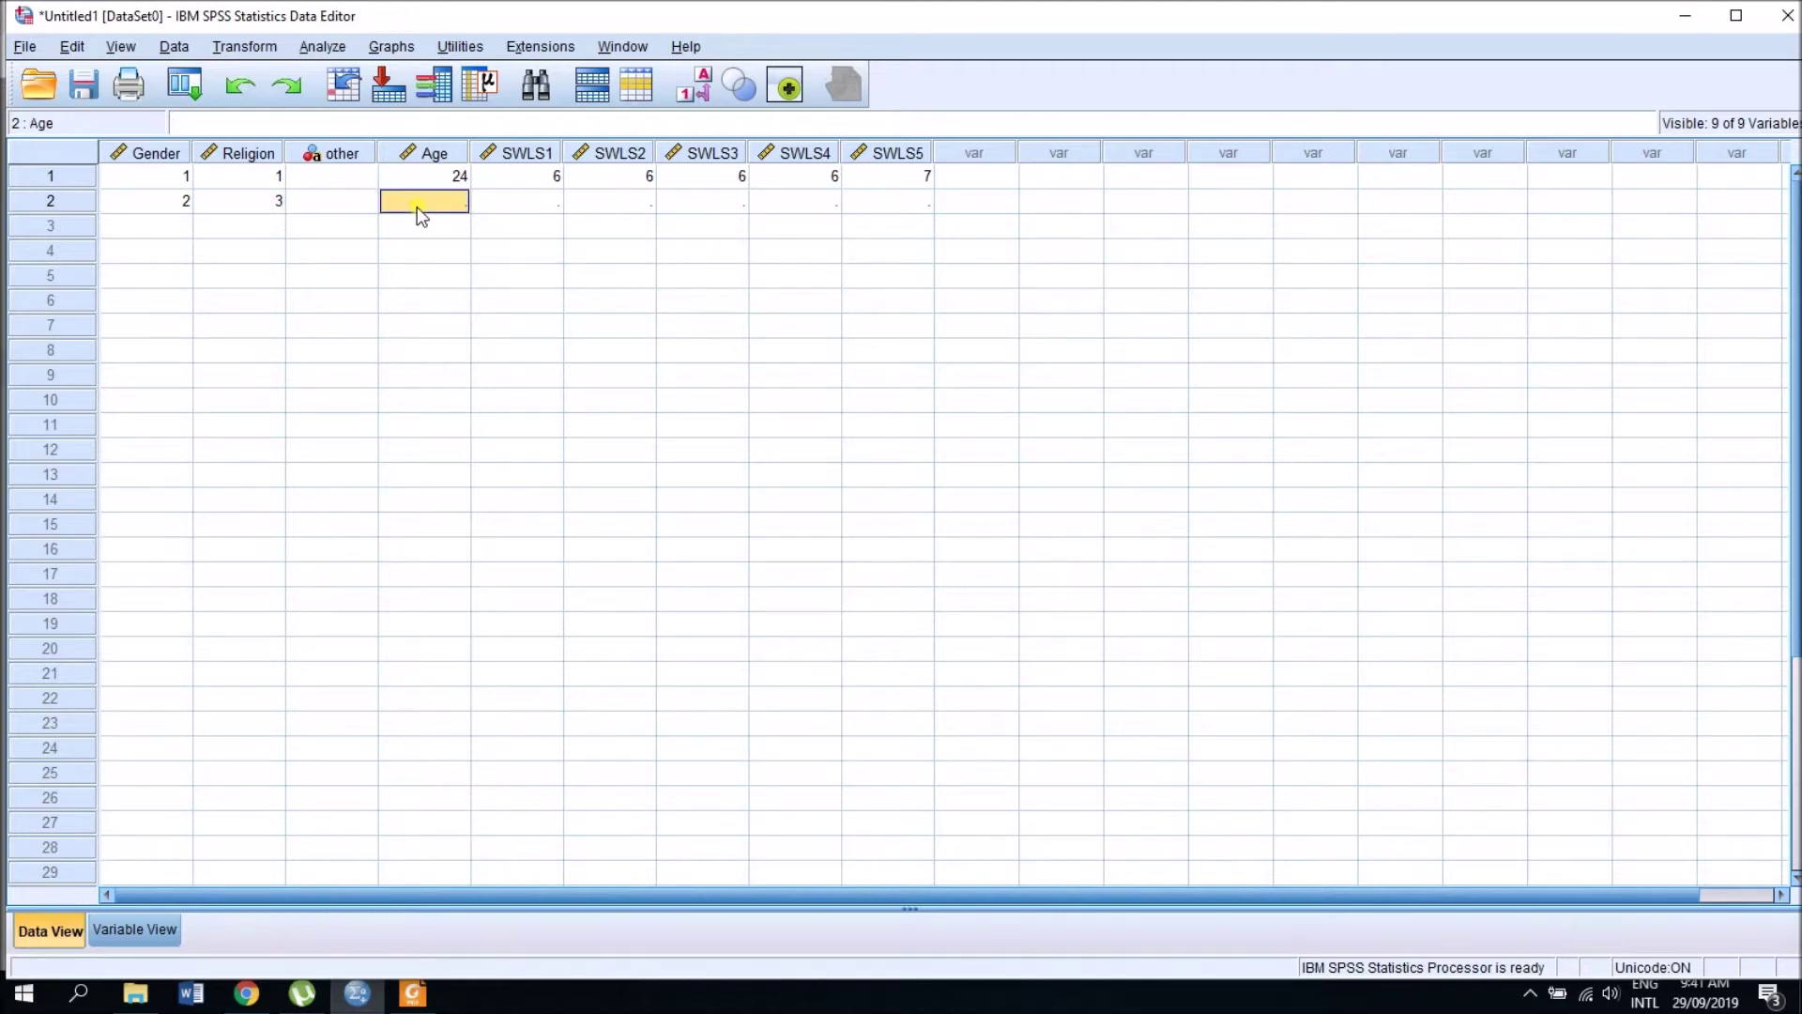
pyautogui.write('26')
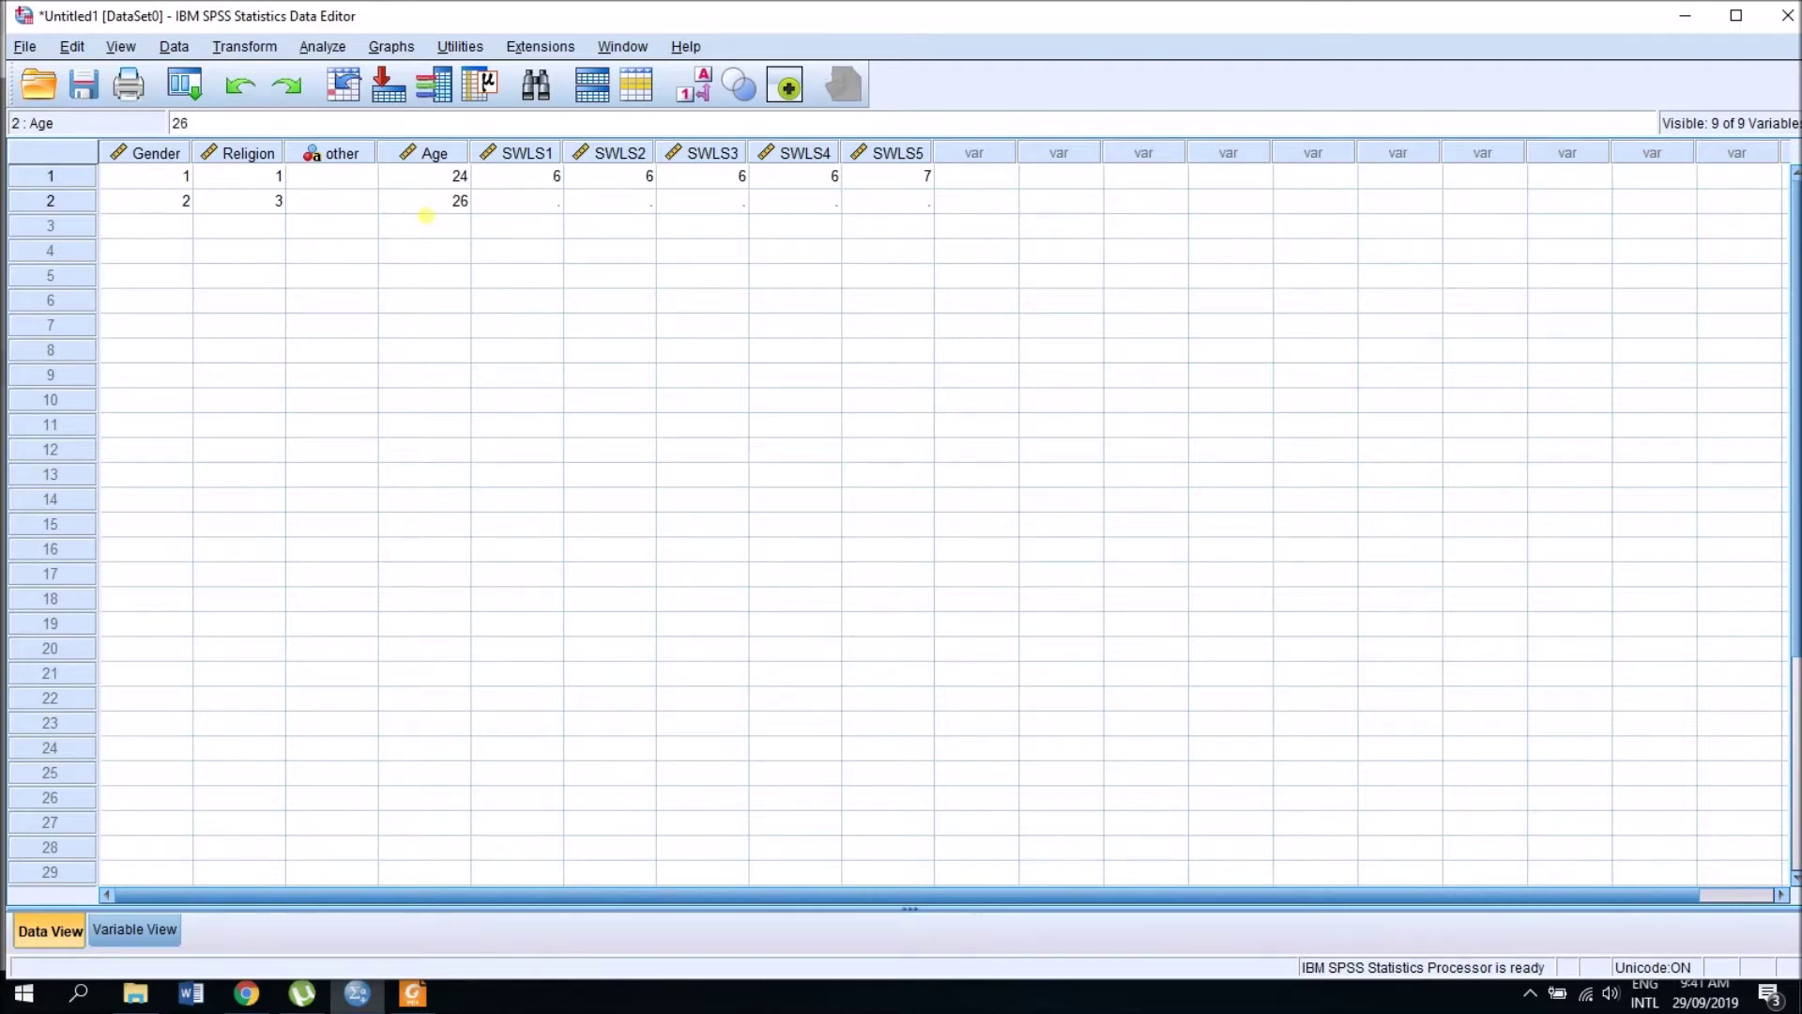
# Step: Enter the second case's SWLS1 through SWLS5 answers as 4, 5, 4, 4 and 7
pyautogui.click(541, 210)
pyautogui.write('4')
pyautogui.press('Tab')
pyautogui.write('5')
pyautogui.press('Tab')
pyautogui.write('4')
pyautogui.press('Tab')
pyautogui.write('4')
pyautogui.press('Tab')
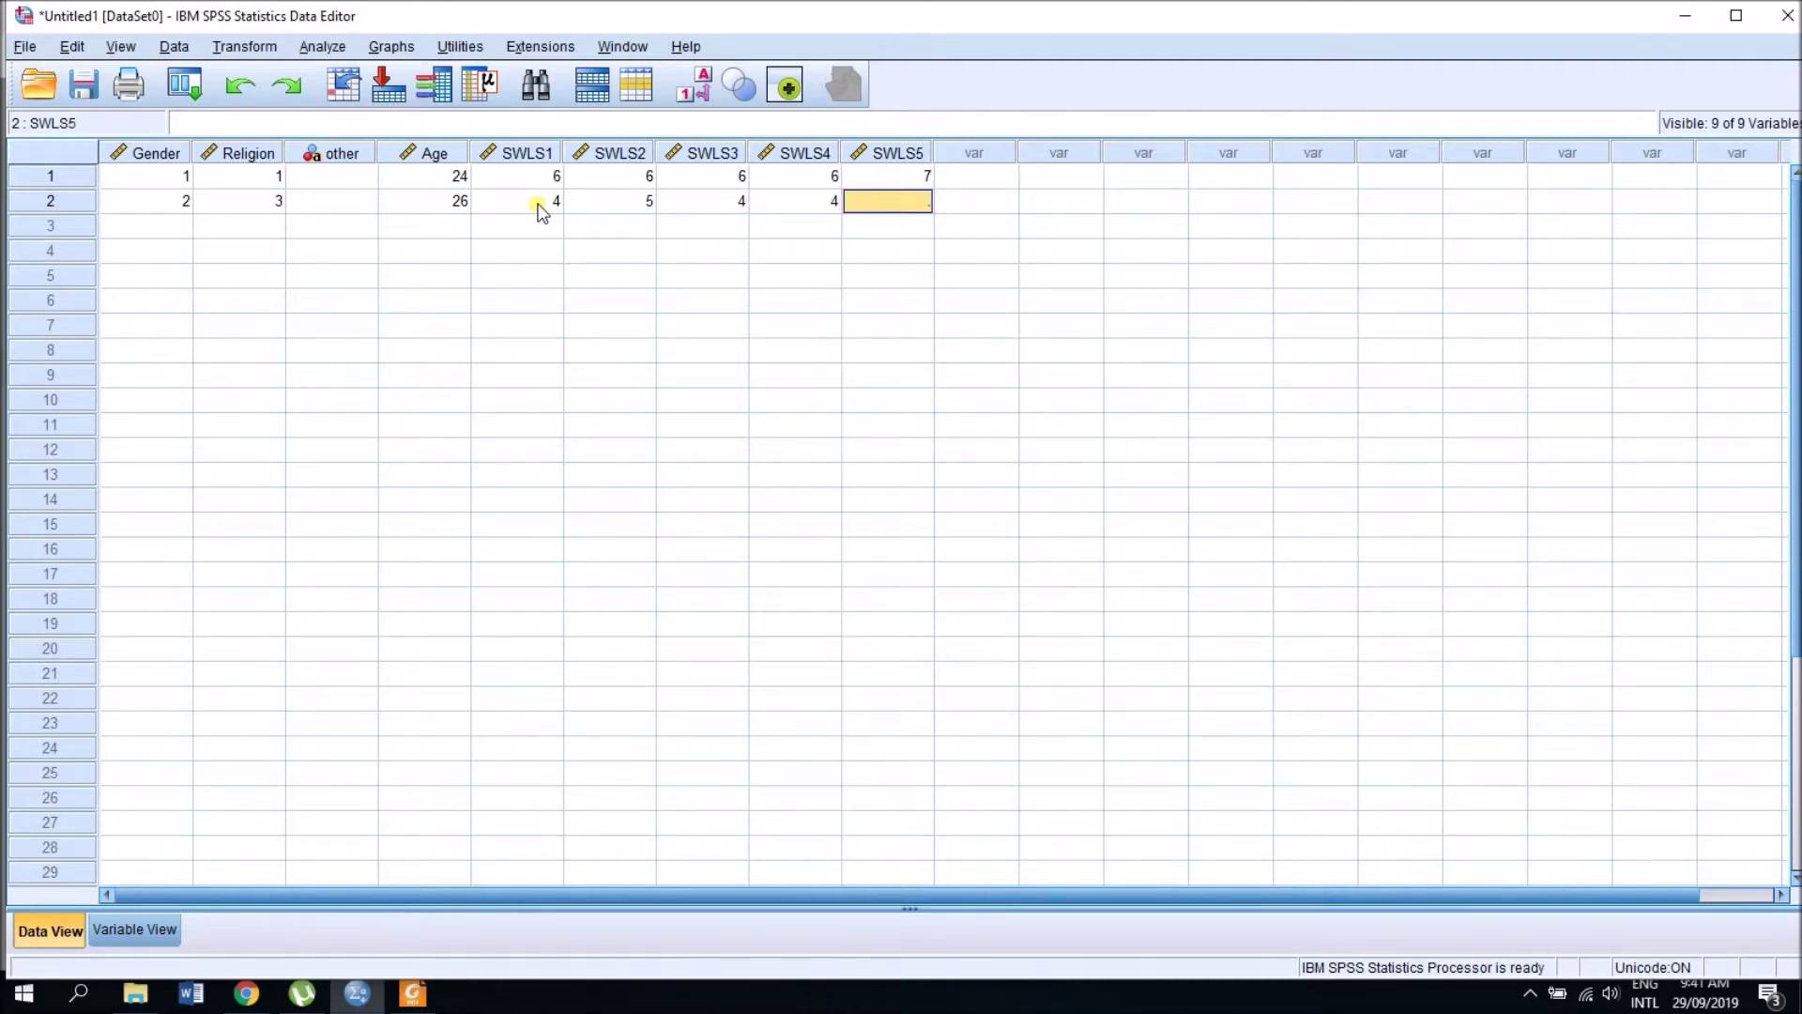
pyautogui.write('7')
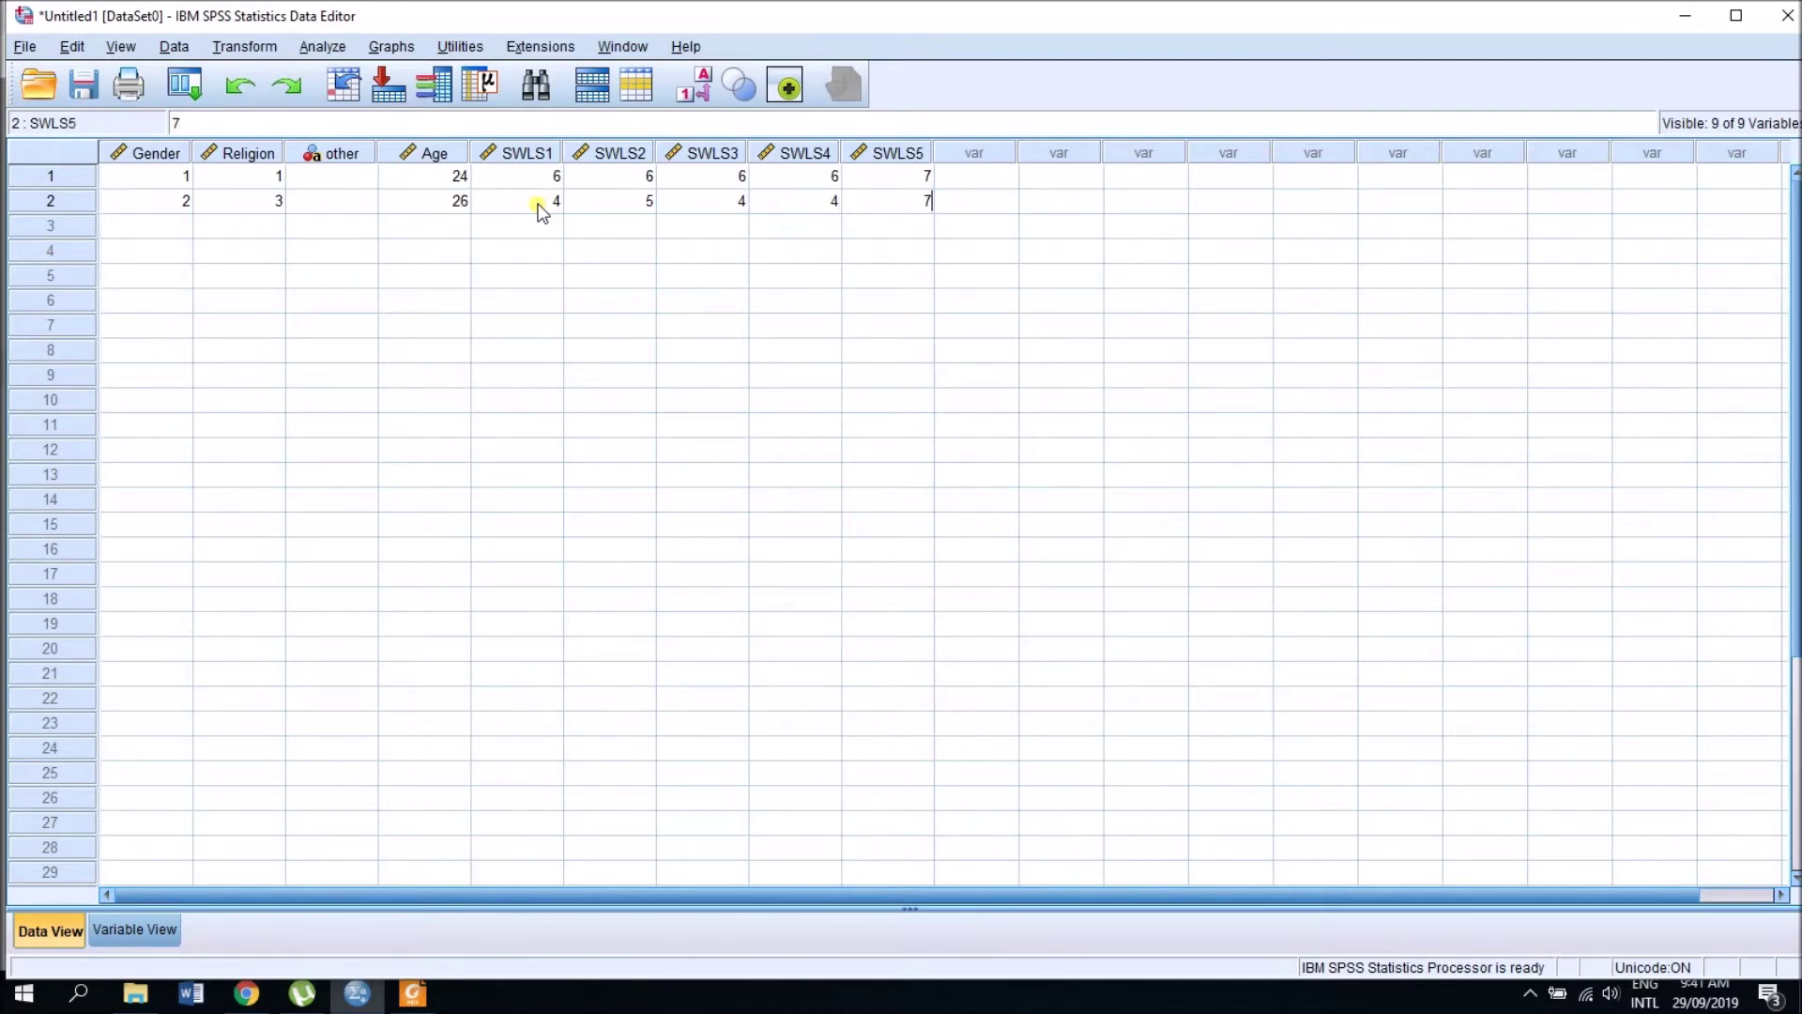
# Step: Enter Gender 2, Religion 5, "Shikh" as the other religion and Age 26 for the third case
pyautogui.click(139, 235)
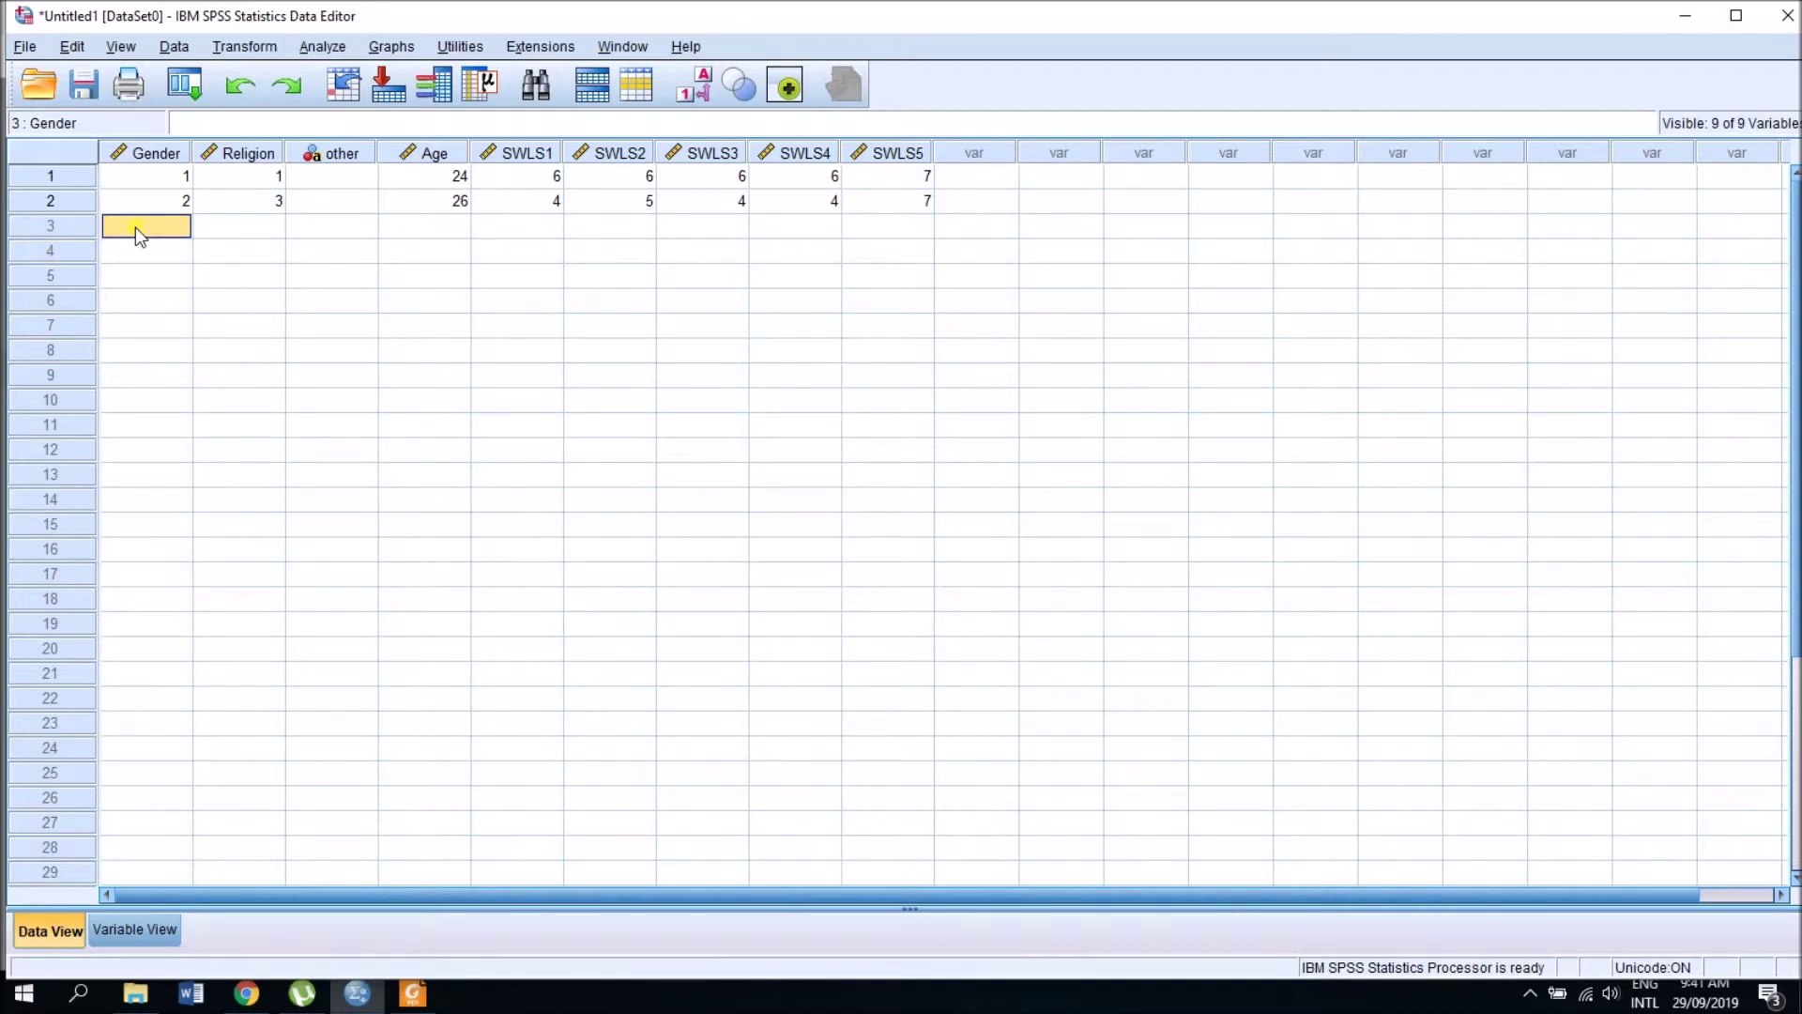
pyautogui.write('2')
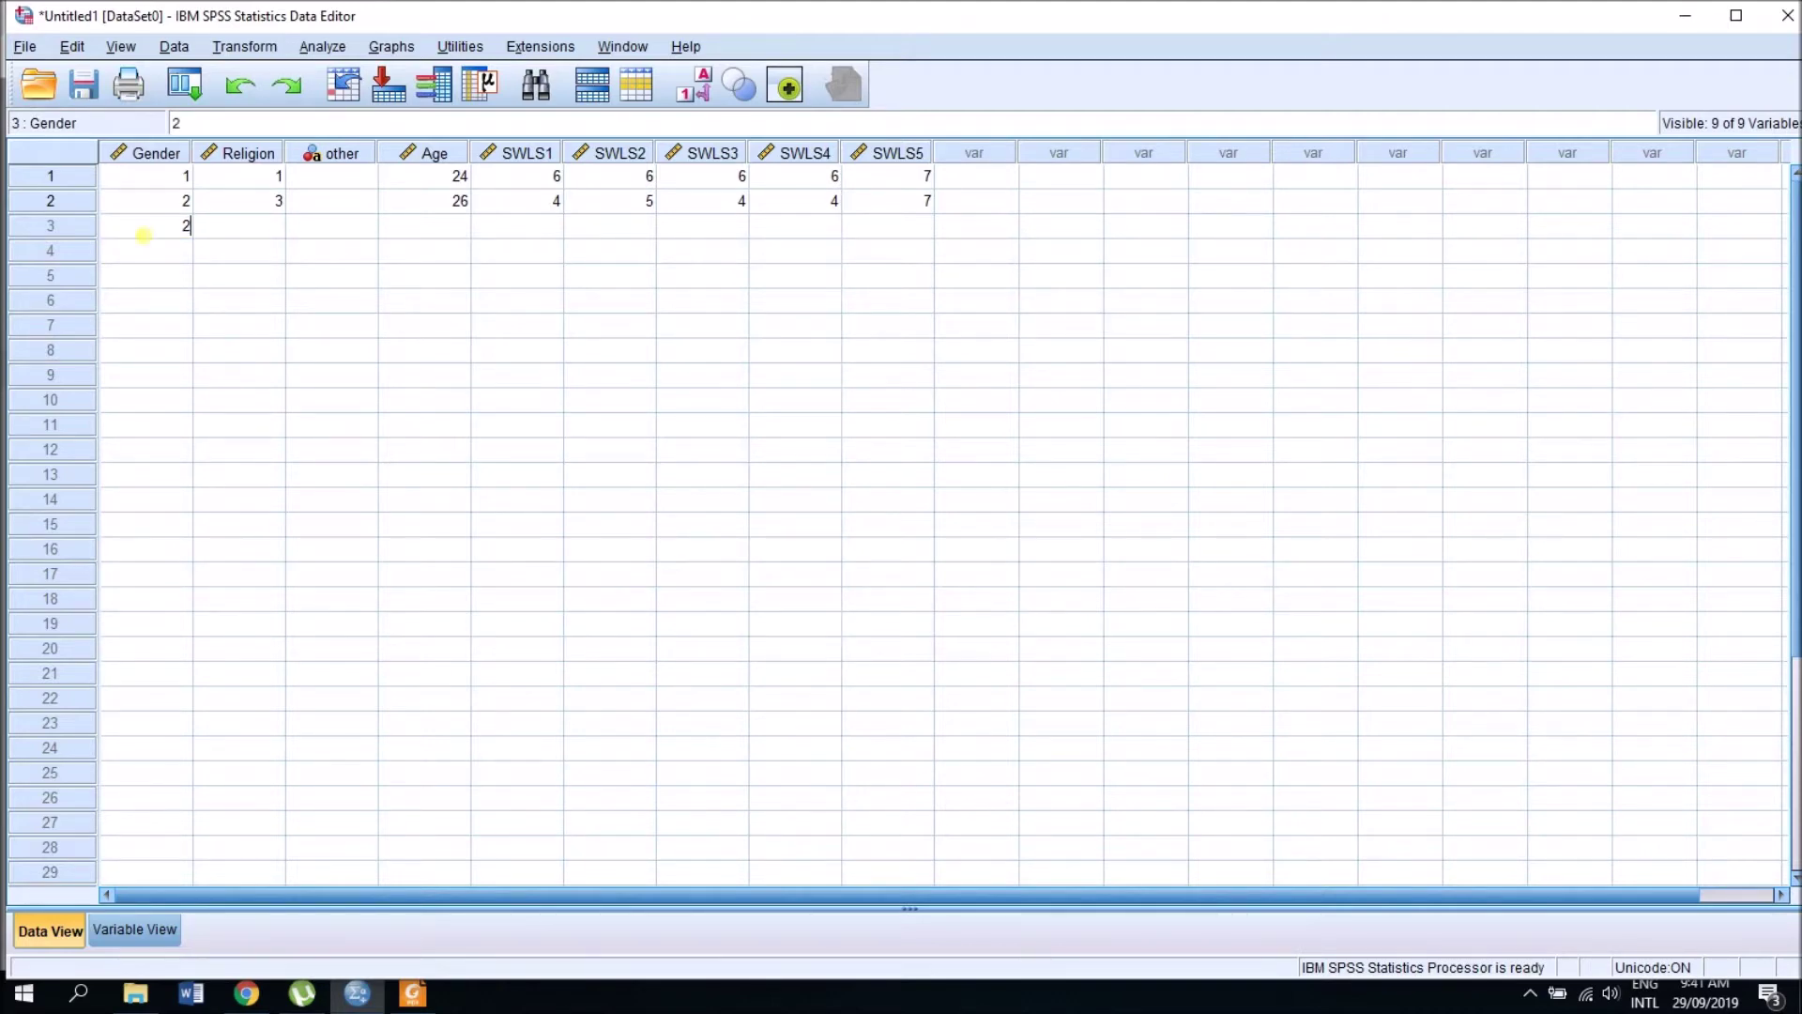
pyautogui.click(276, 236)
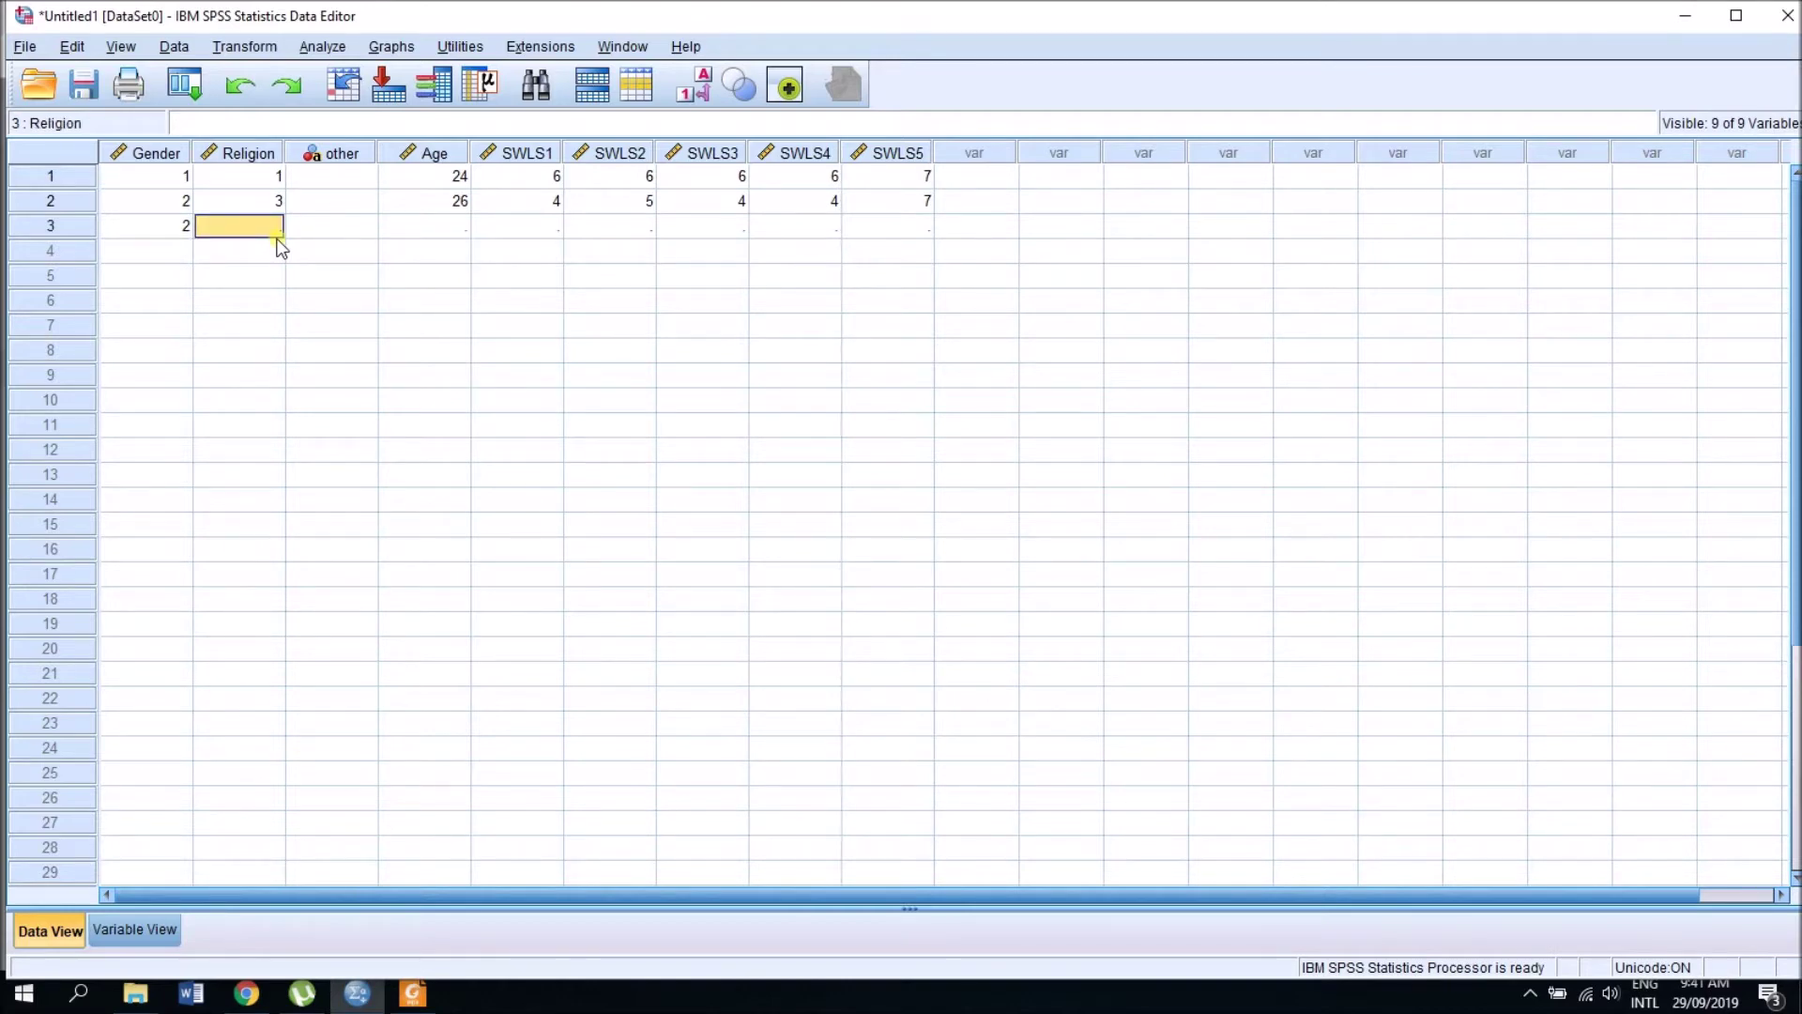
pyautogui.write('5')
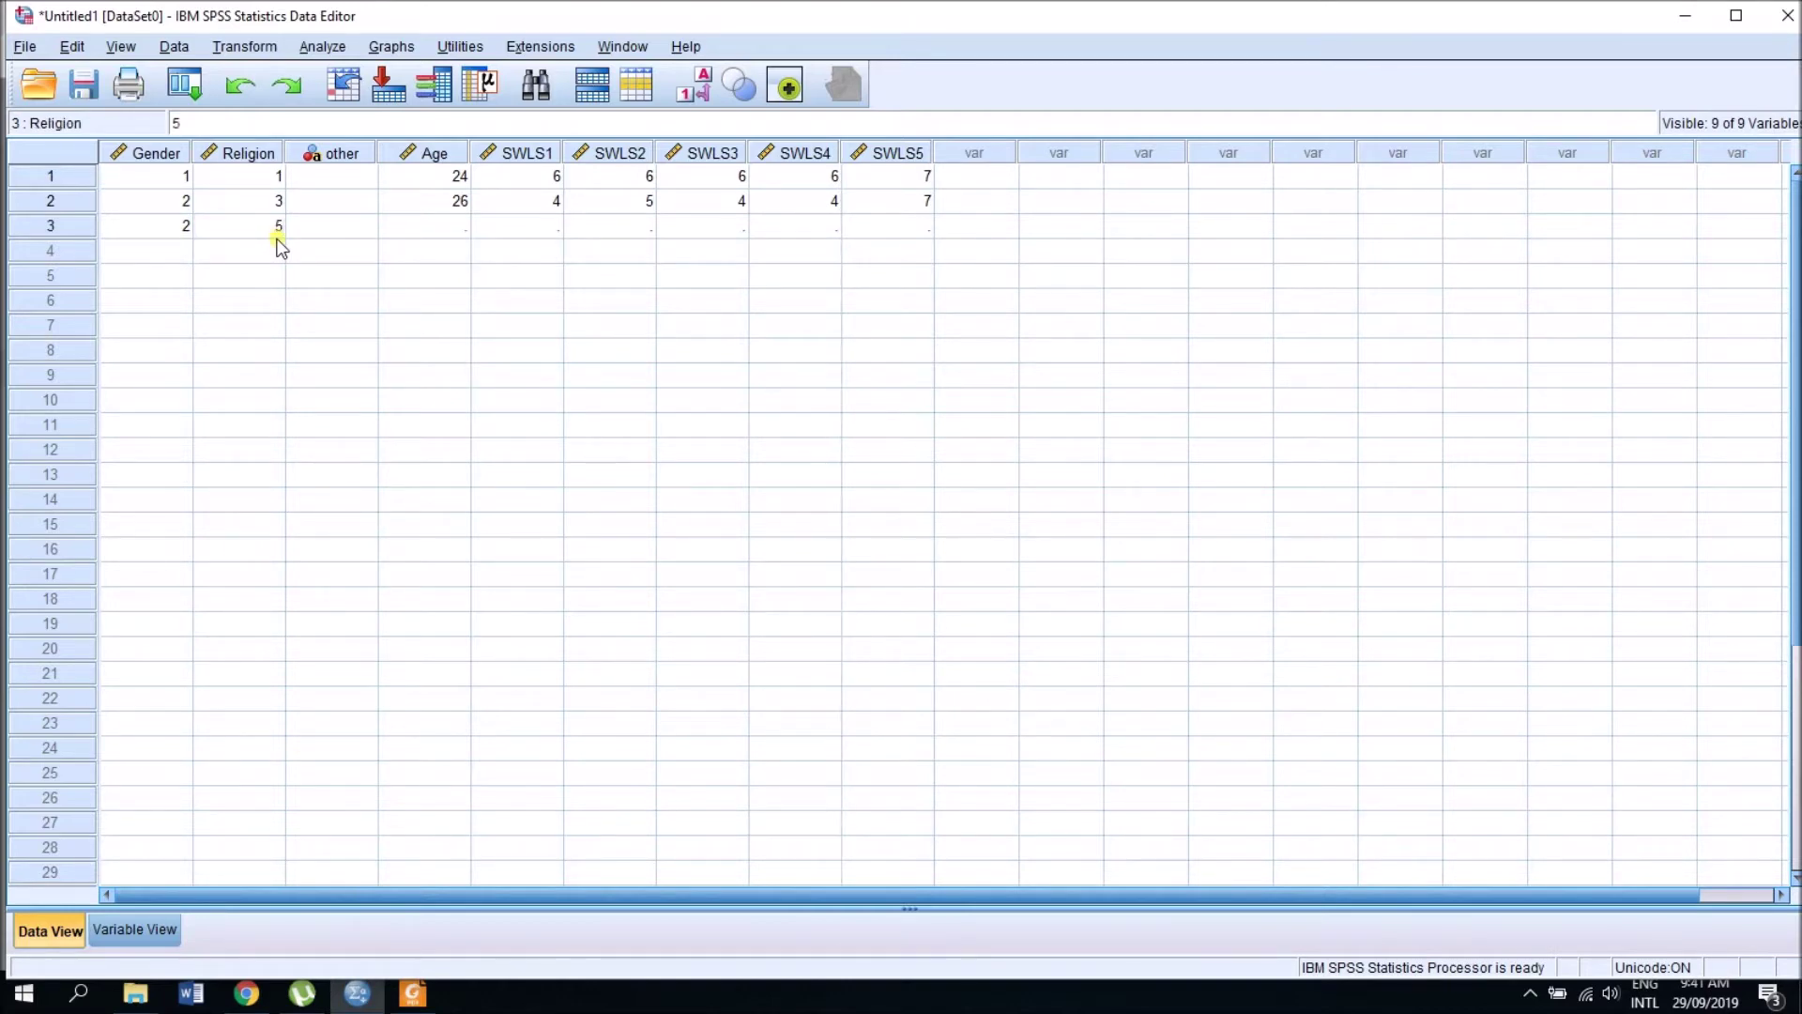
pyautogui.click(311, 235)
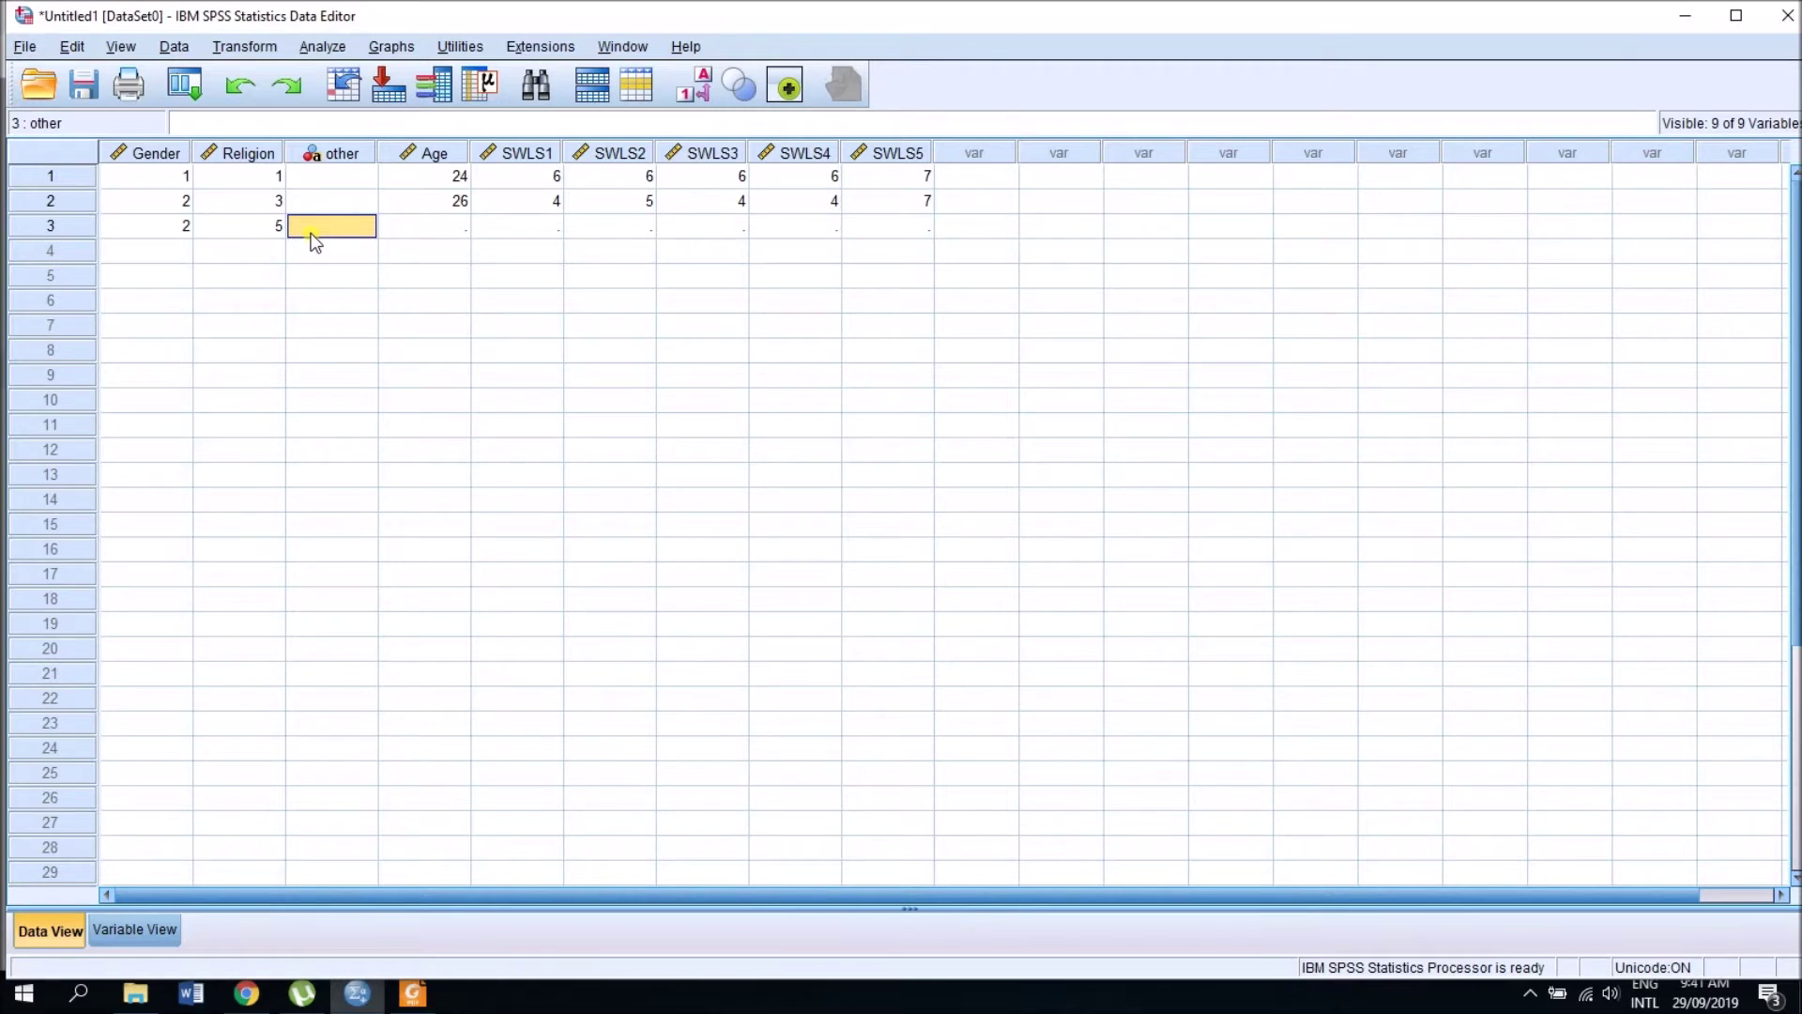
pyautogui.write('Shikh')
pyautogui.click(457, 228)
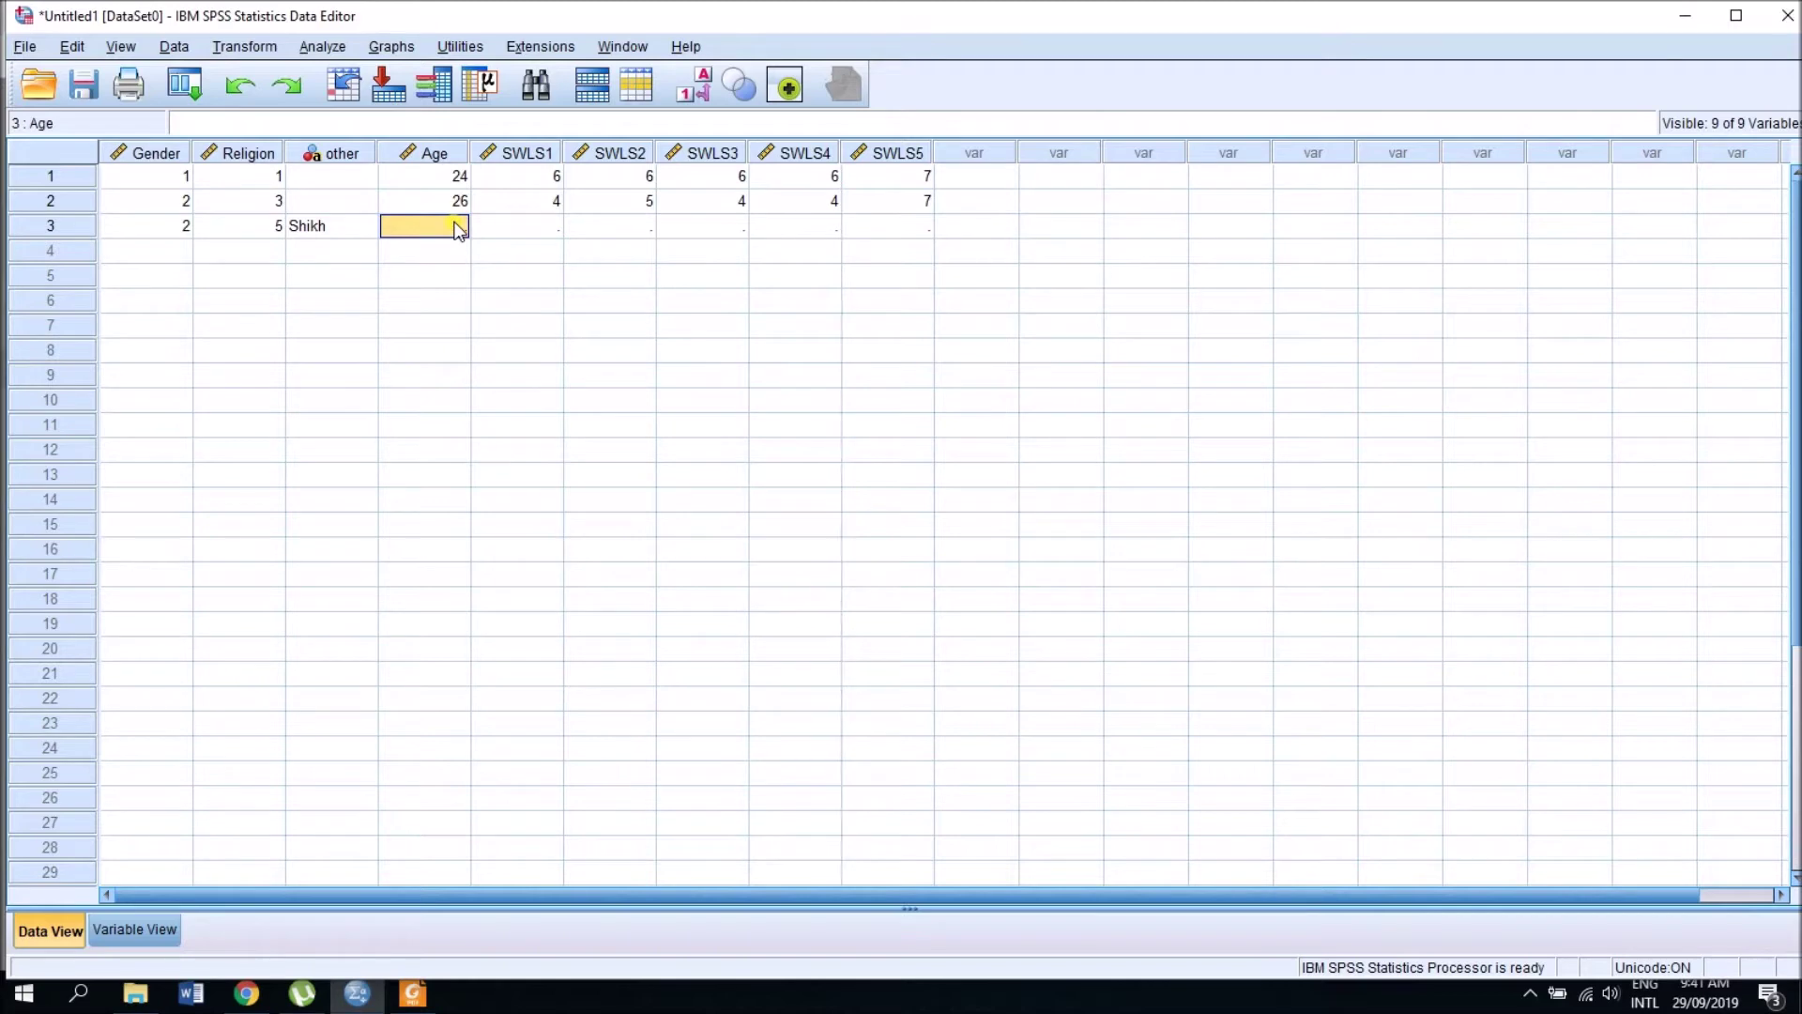
pyautogui.write('26')
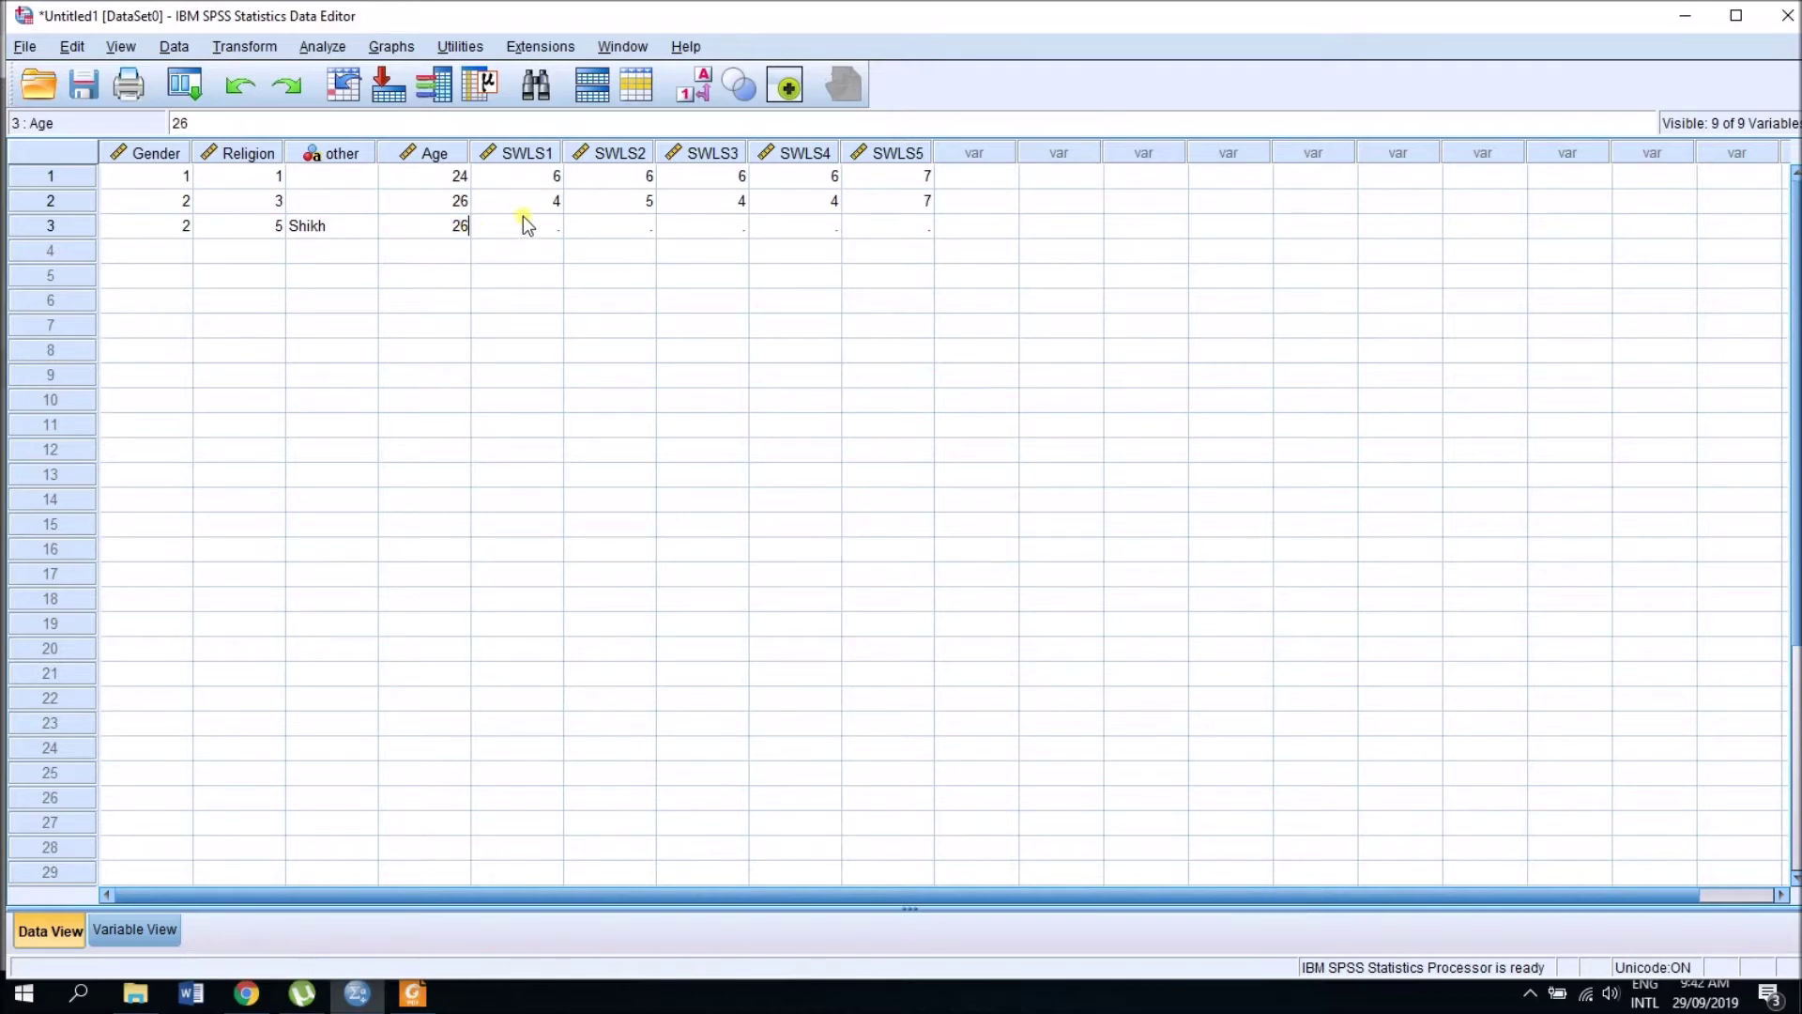
# Step: Enter the third case's SWLS1 through SWLS5 answers as 7, 5, 6, 6 and 1, and display value labels instead of numeric codes
pyautogui.click(529, 229)
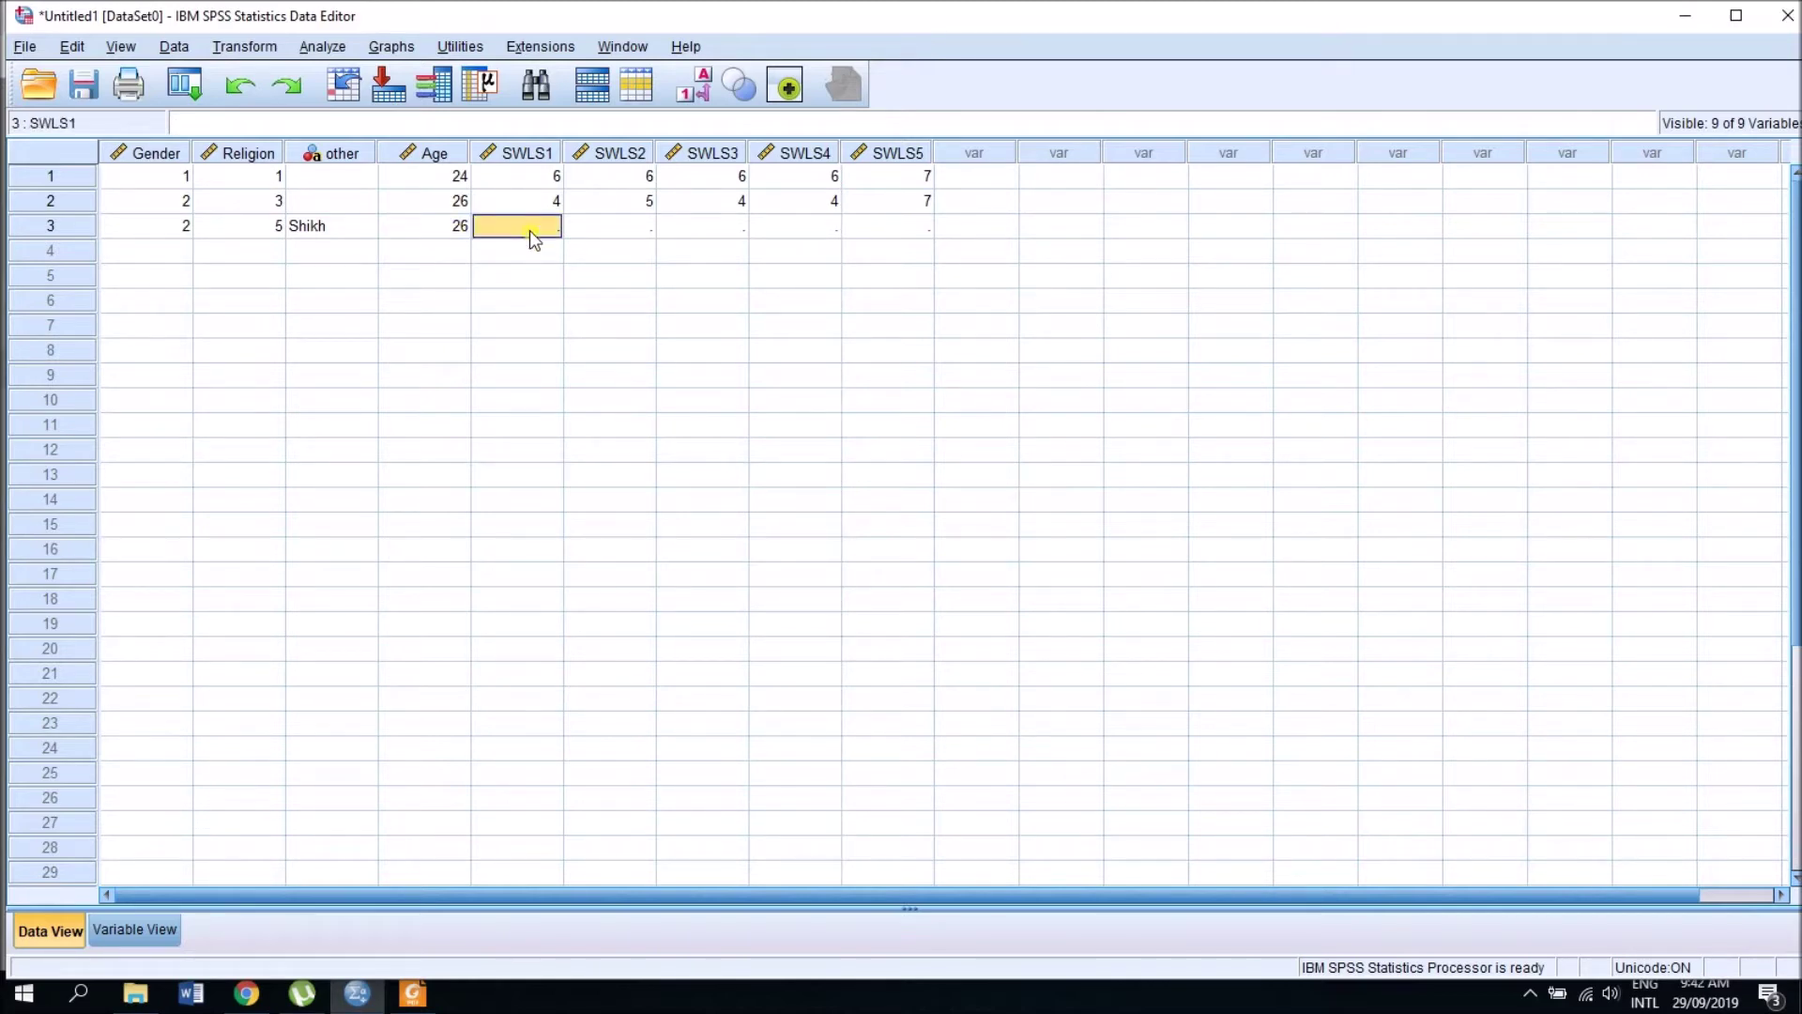
pyautogui.write('7')
pyautogui.press('Tab')
pyautogui.write('5')
pyautogui.press('Tab')
pyautogui.write('6')
pyautogui.press('Tab')
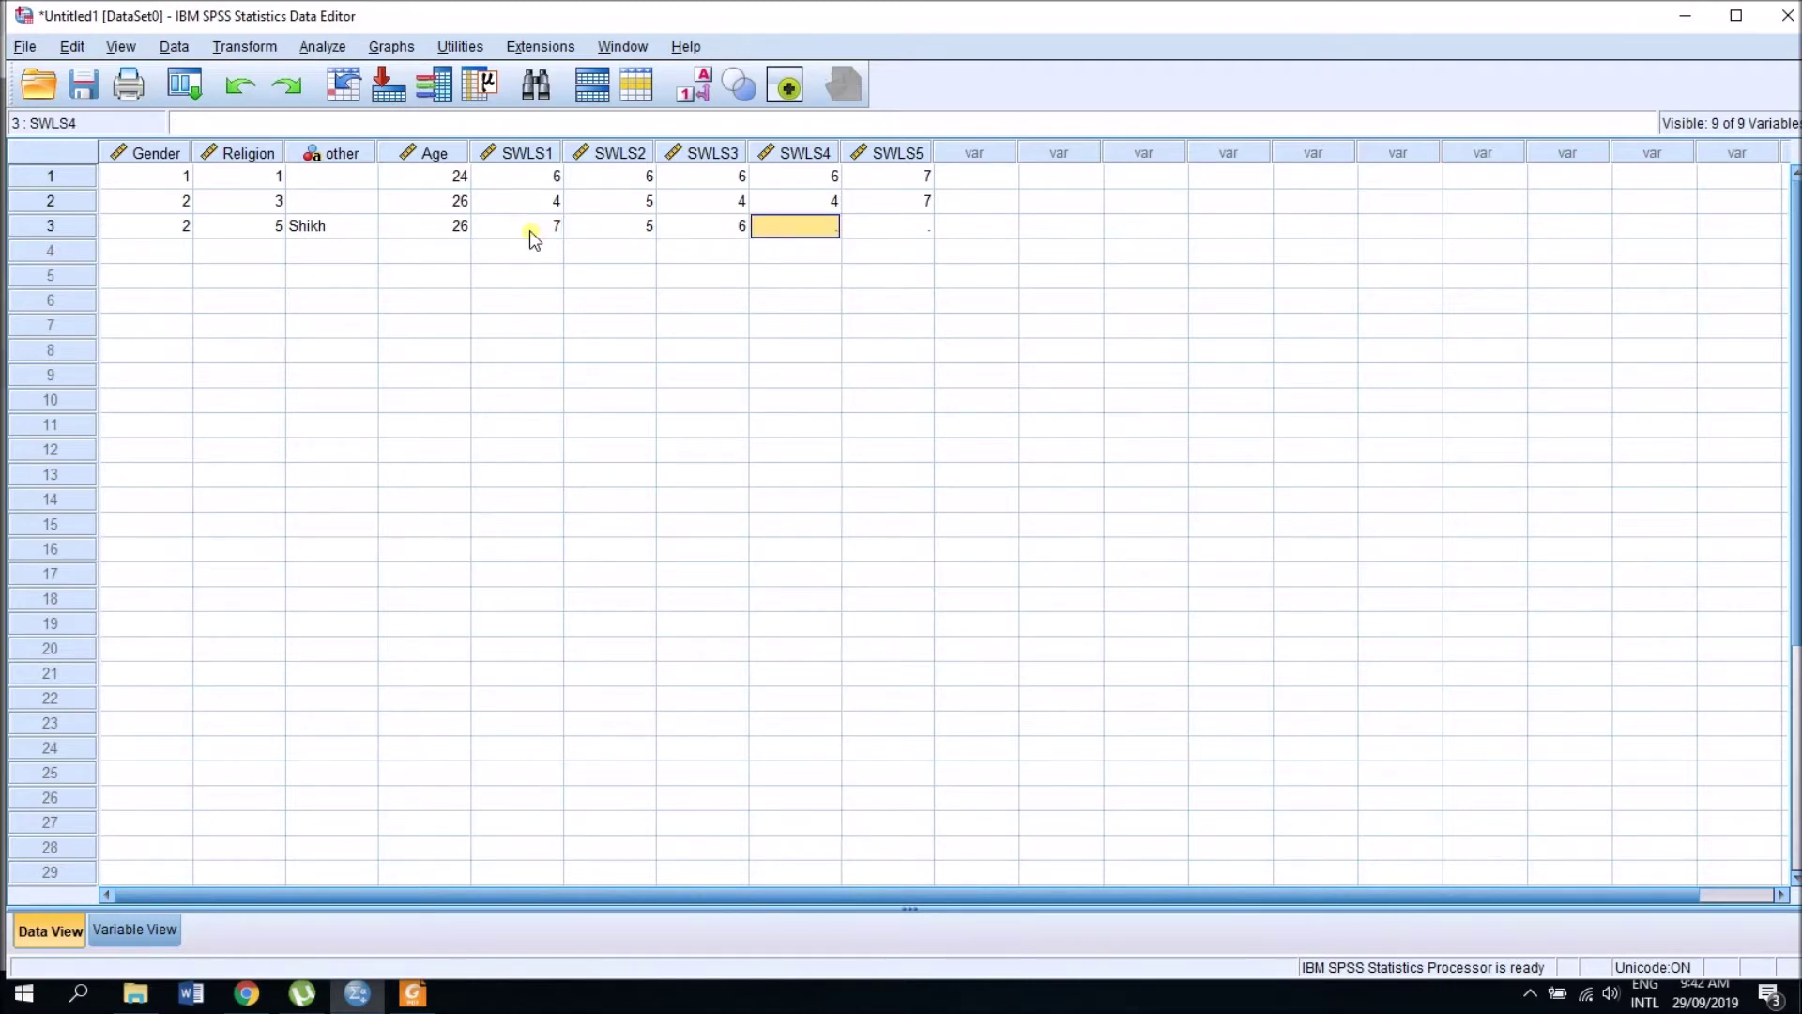
pyautogui.write('6')
pyautogui.press('Tab')
pyautogui.write('1')
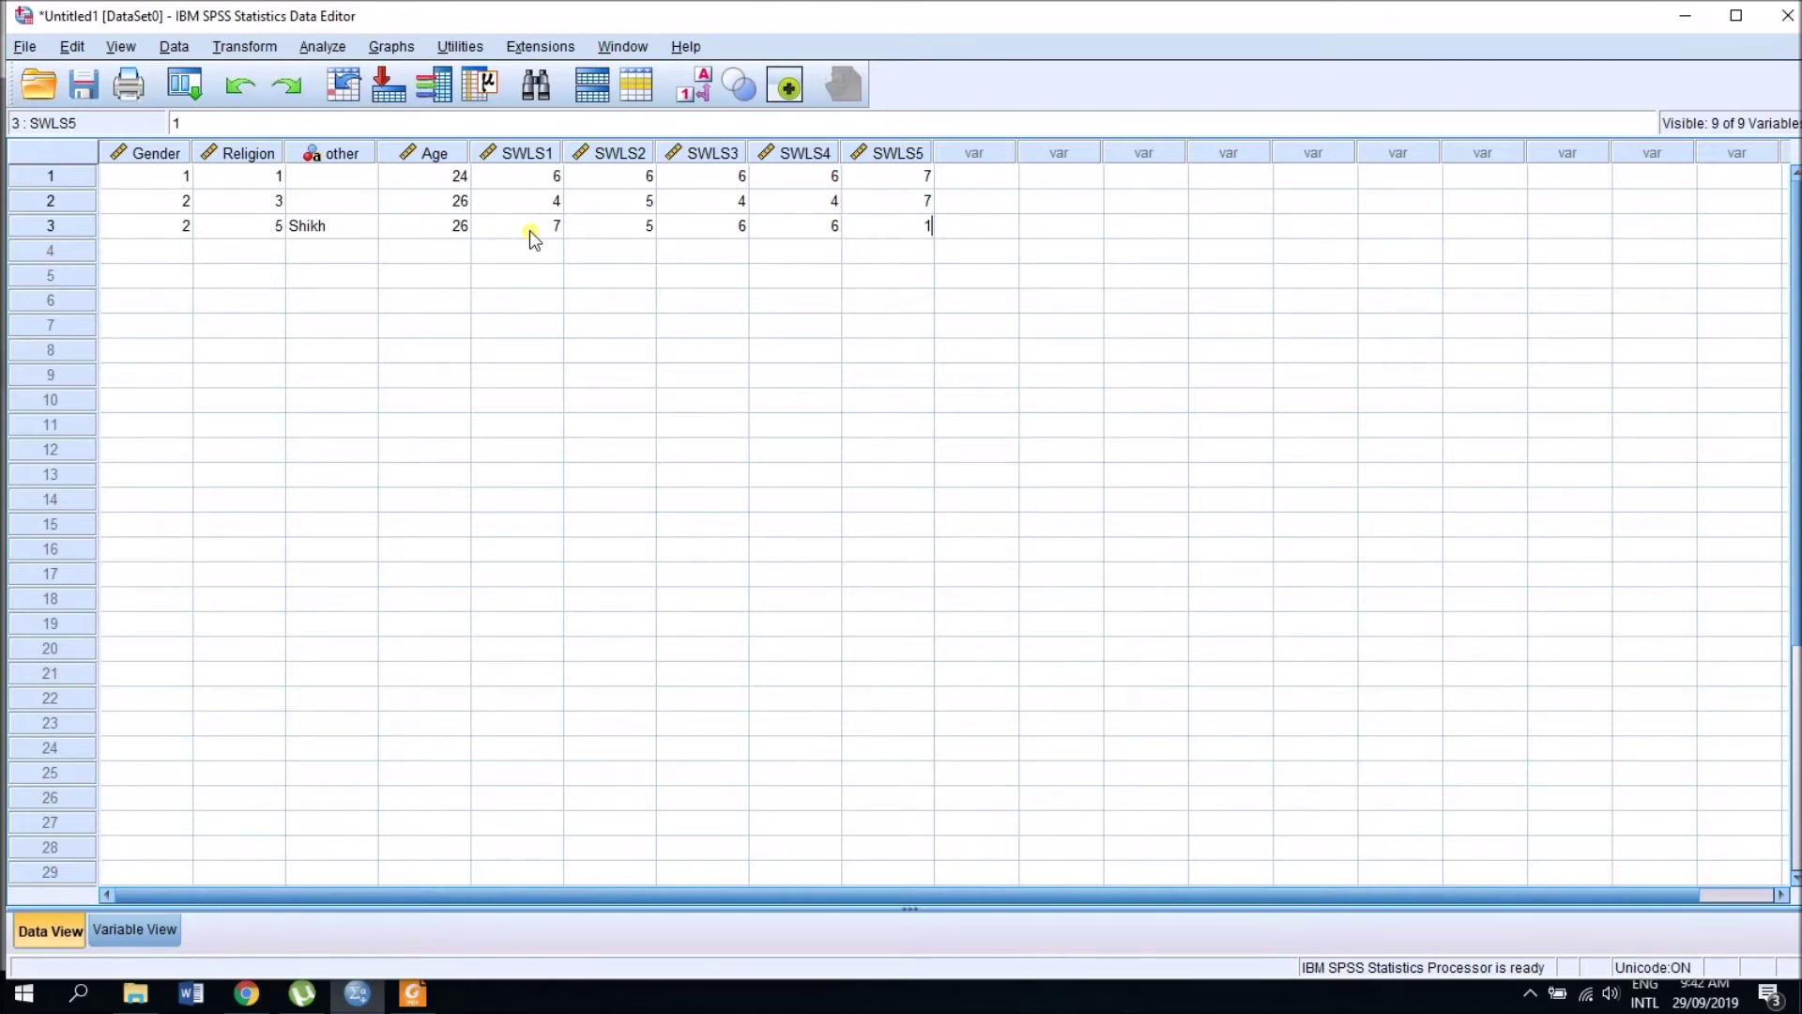
pyautogui.click(694, 96)
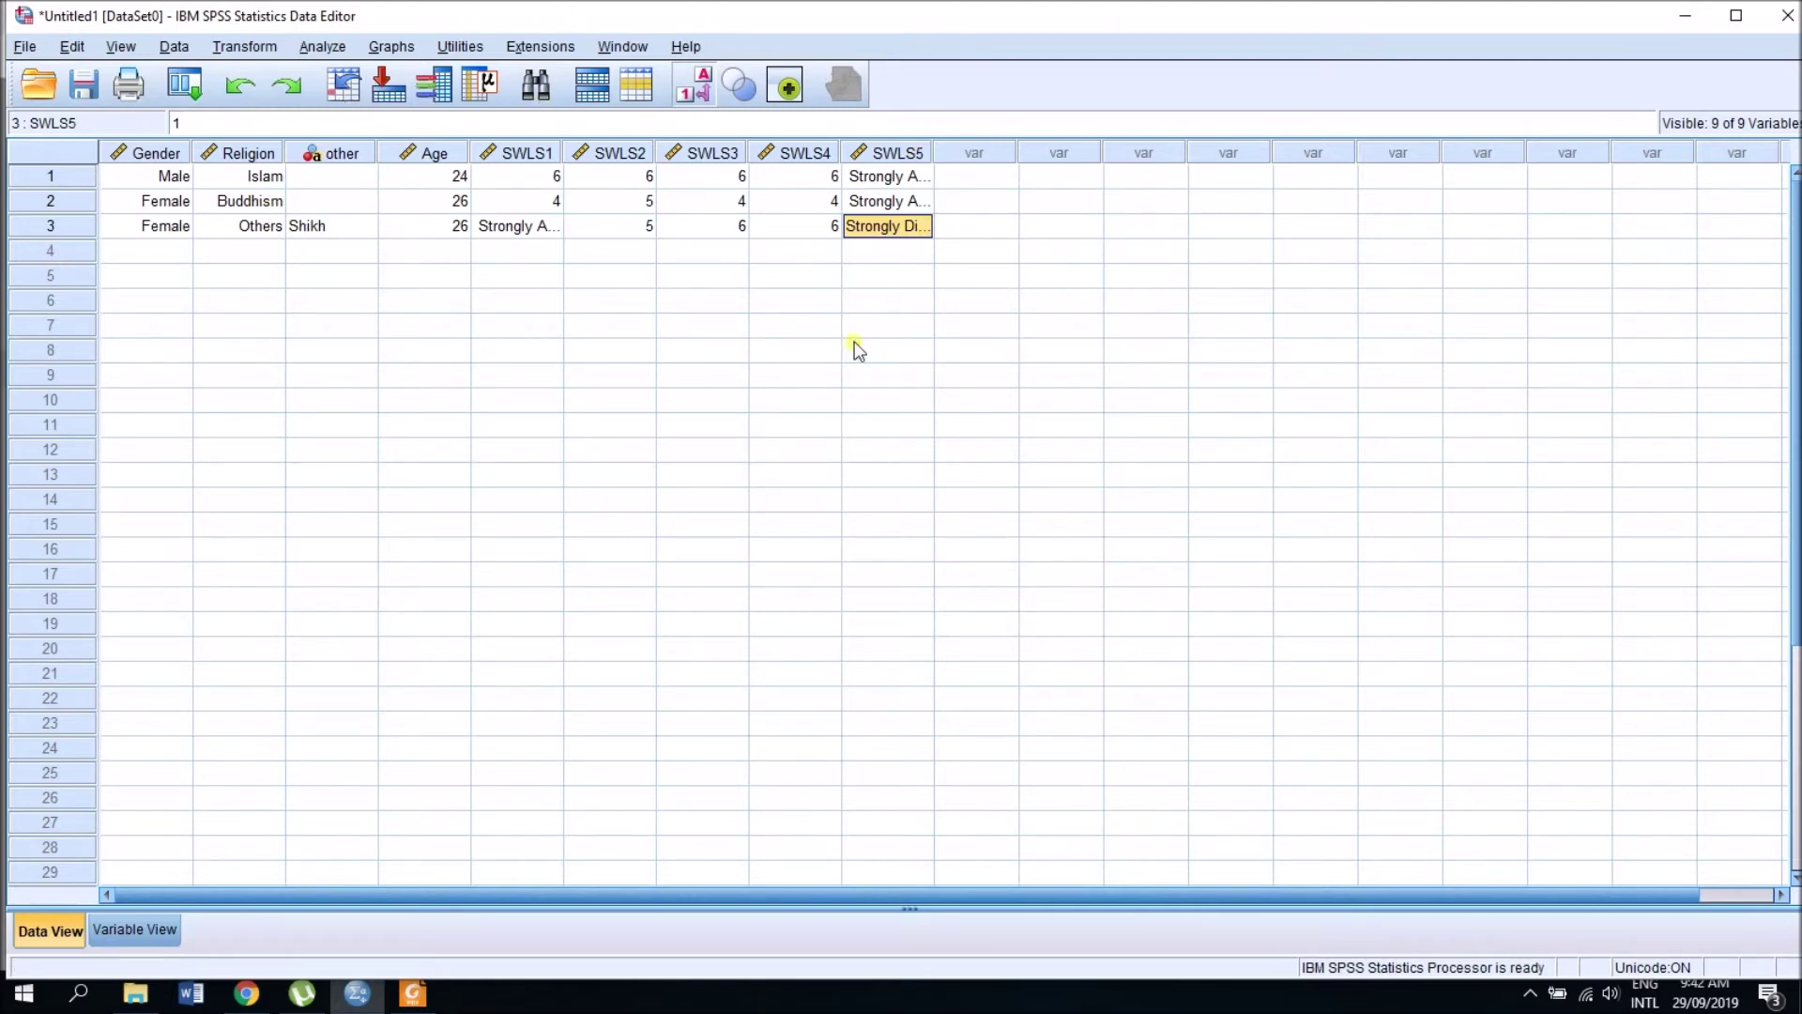
# Step: Set up a Frequencies analysis with Gender and Religion as its variables
pyautogui.click(317, 47)
pyautogui.moveTo(346, 101)
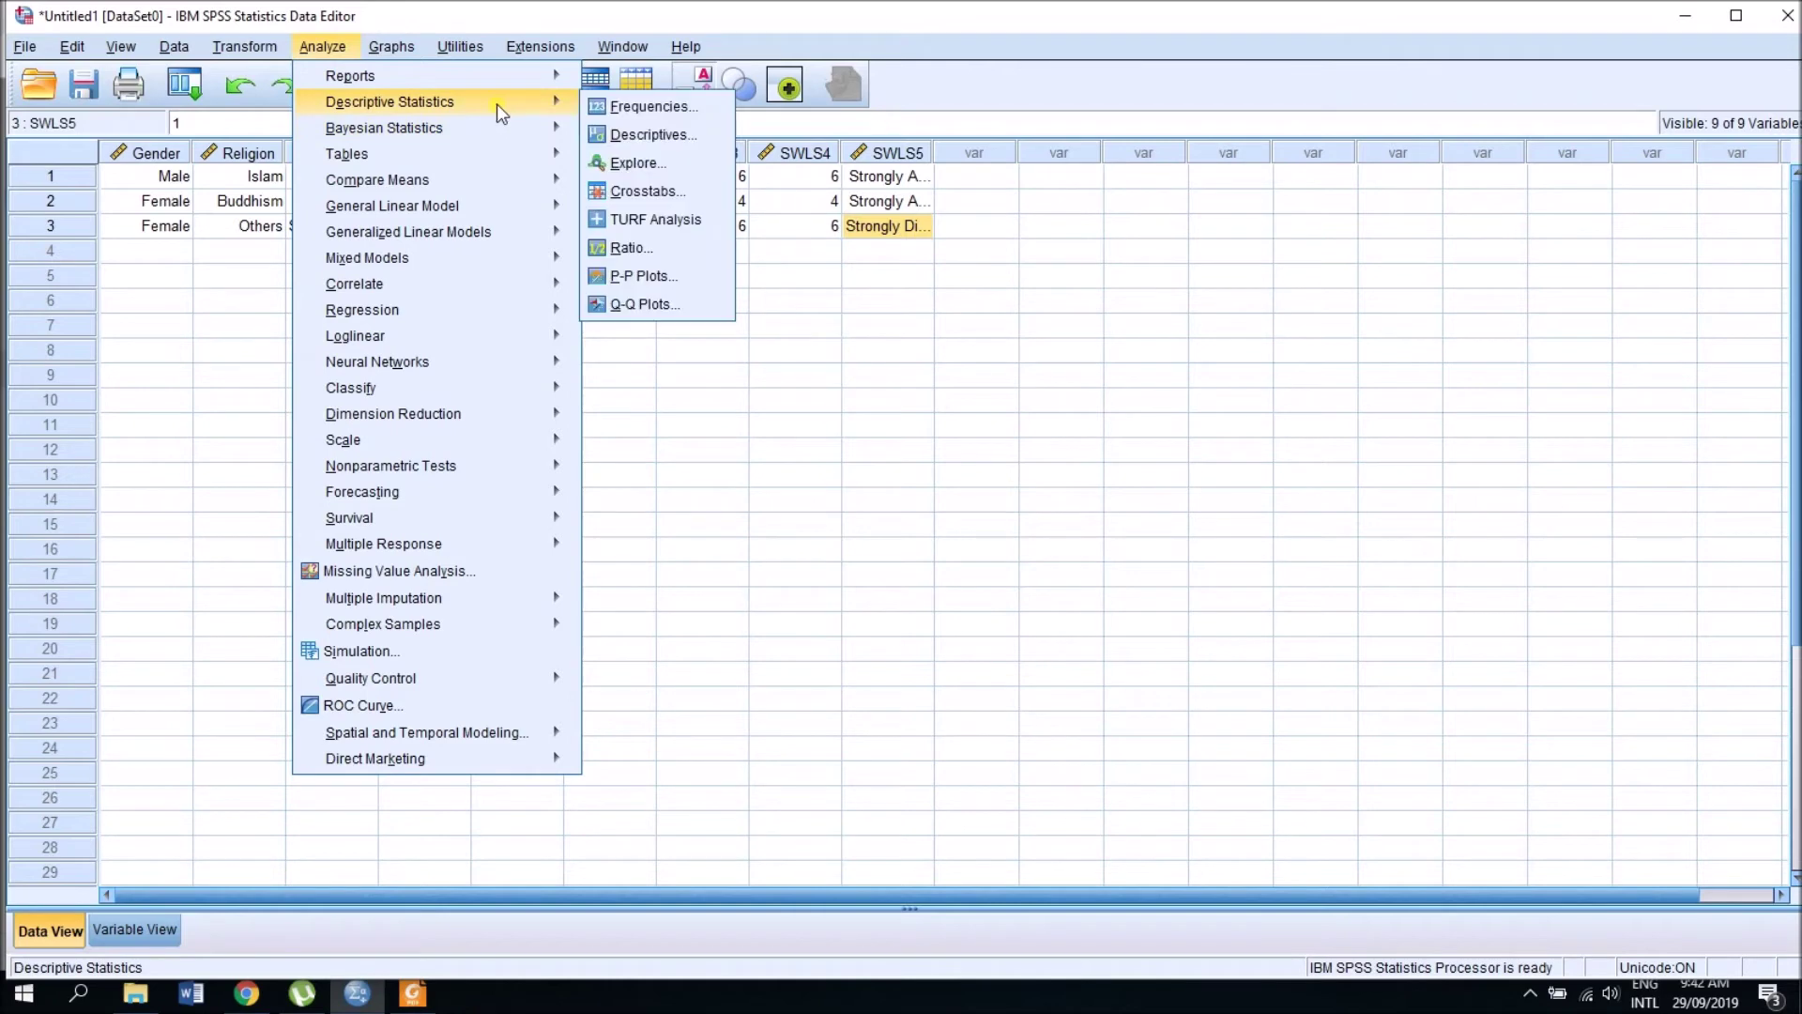
pyautogui.click(679, 110)
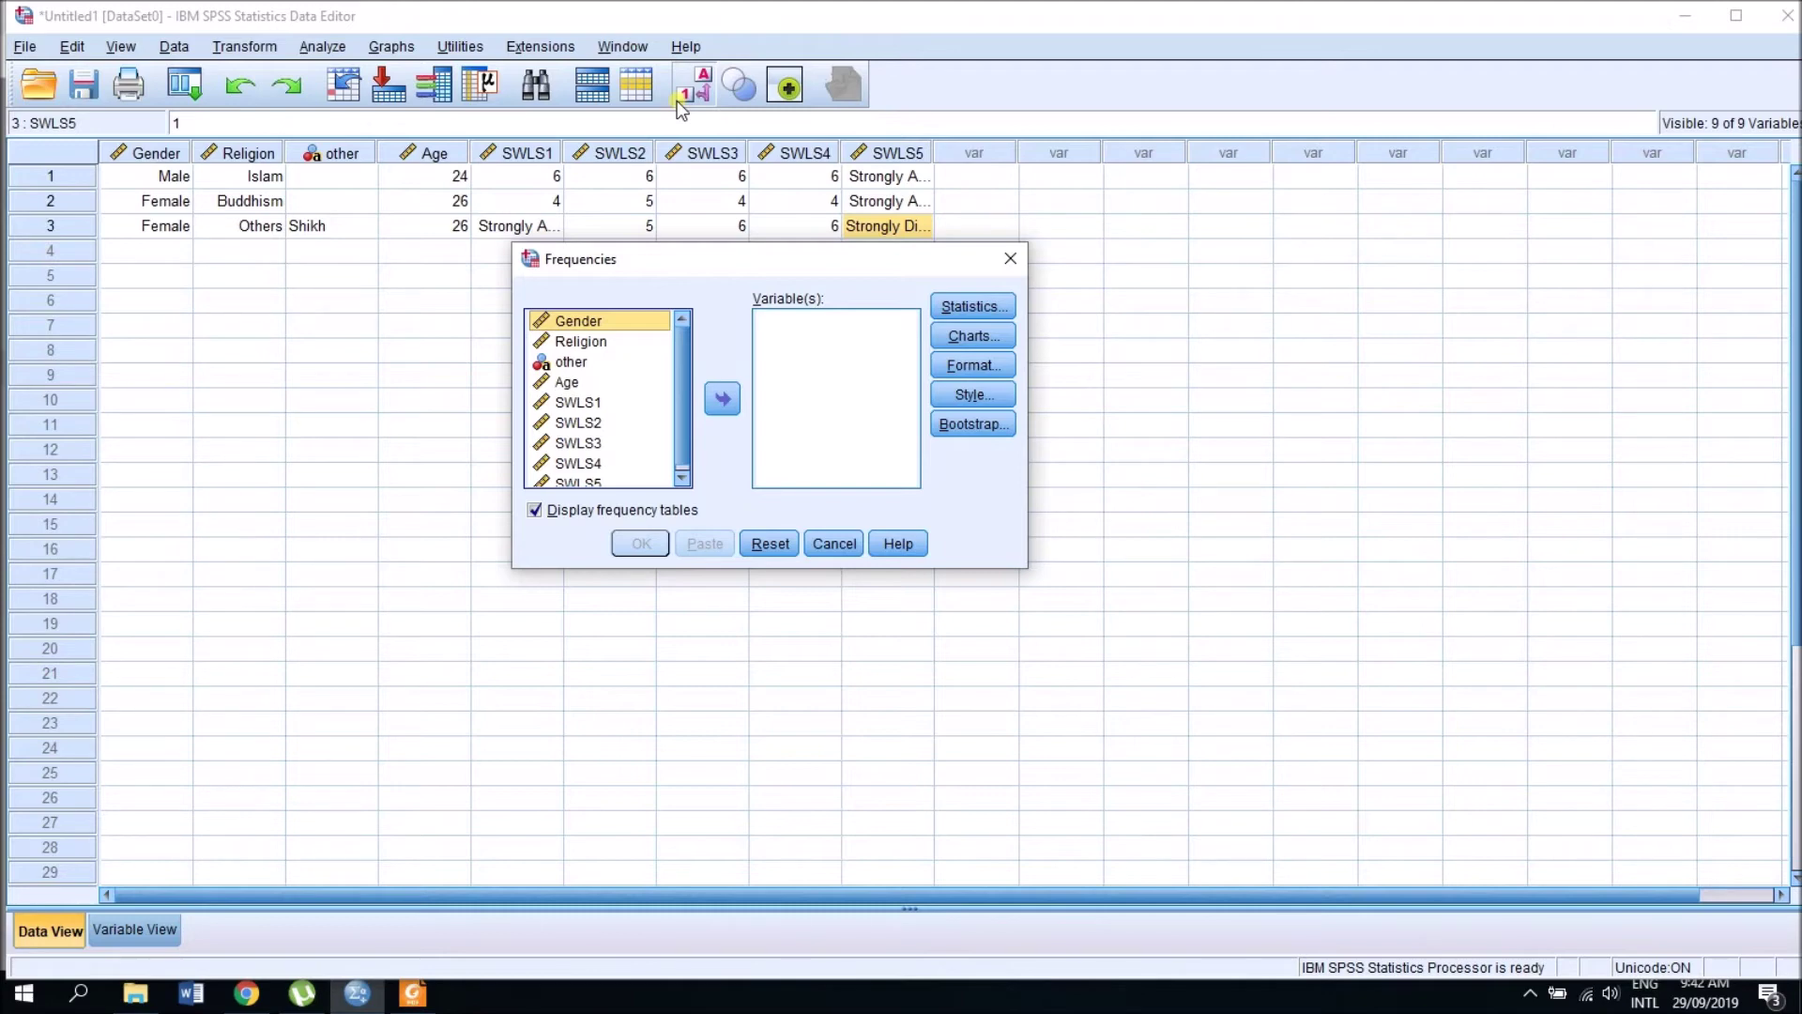
pyautogui.click(630, 344)
pyautogui.doubleClick(555, 322)
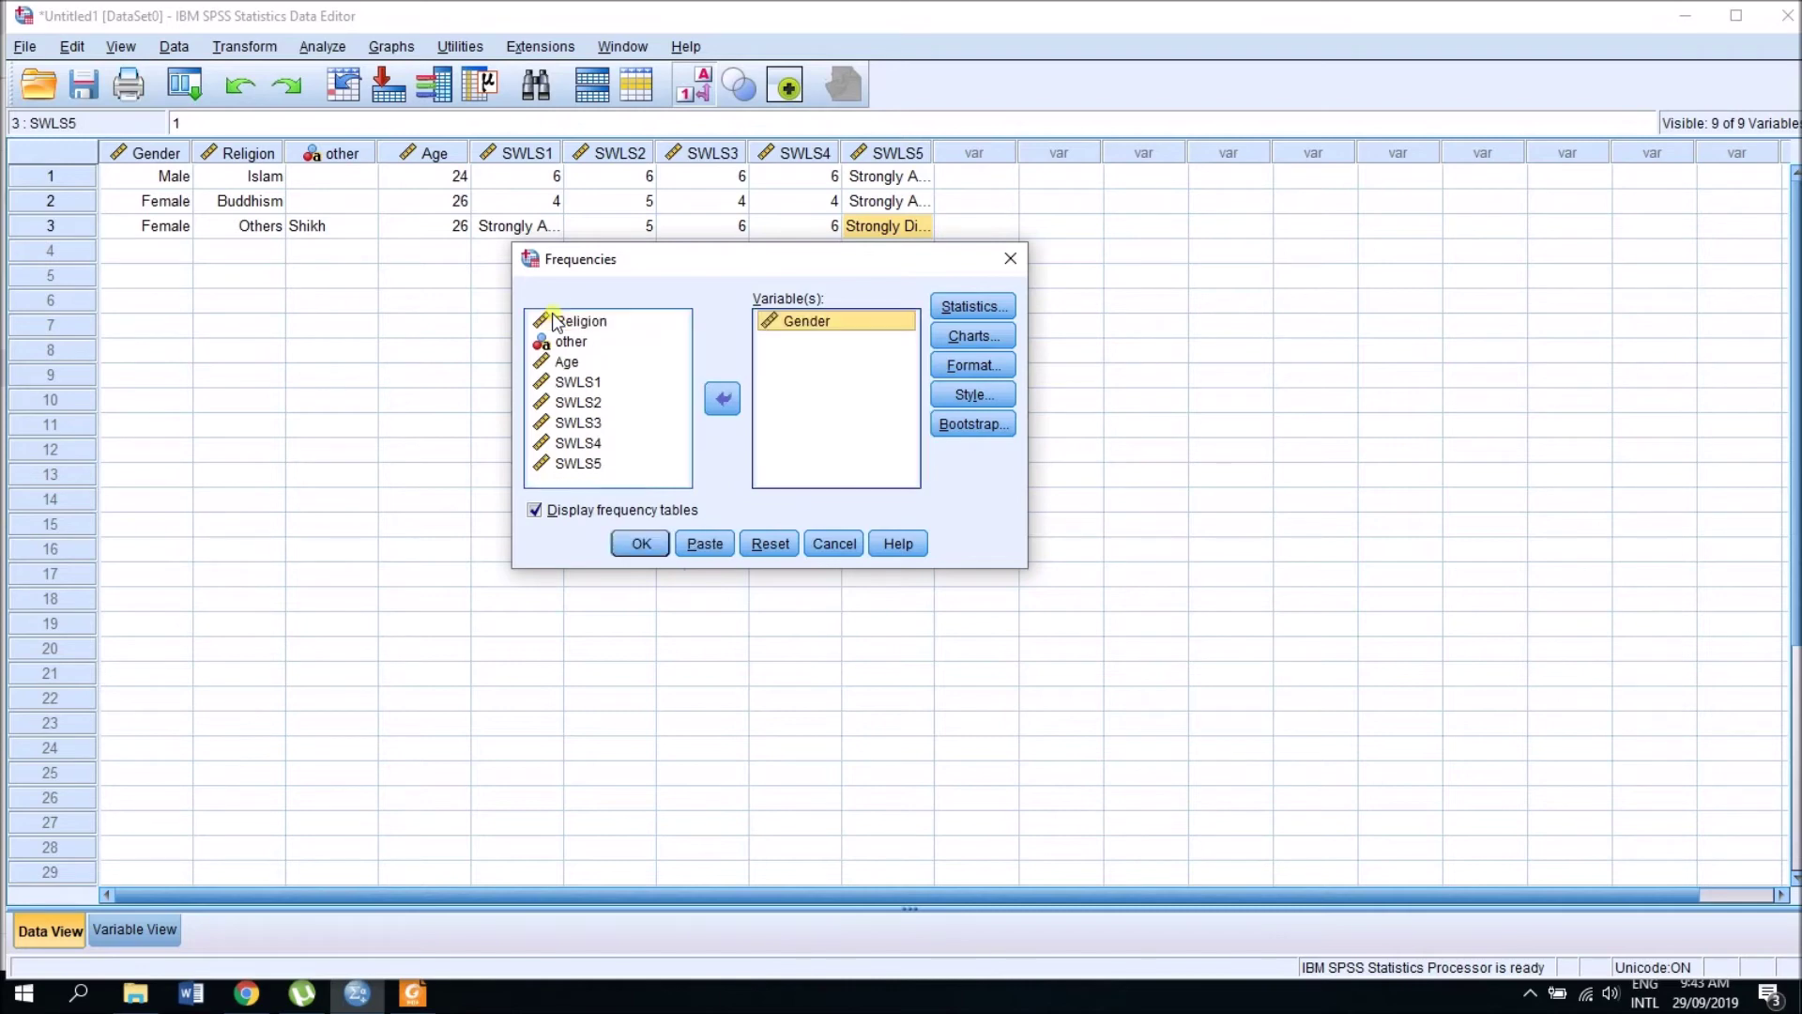
pyautogui.doubleClick(579, 322)
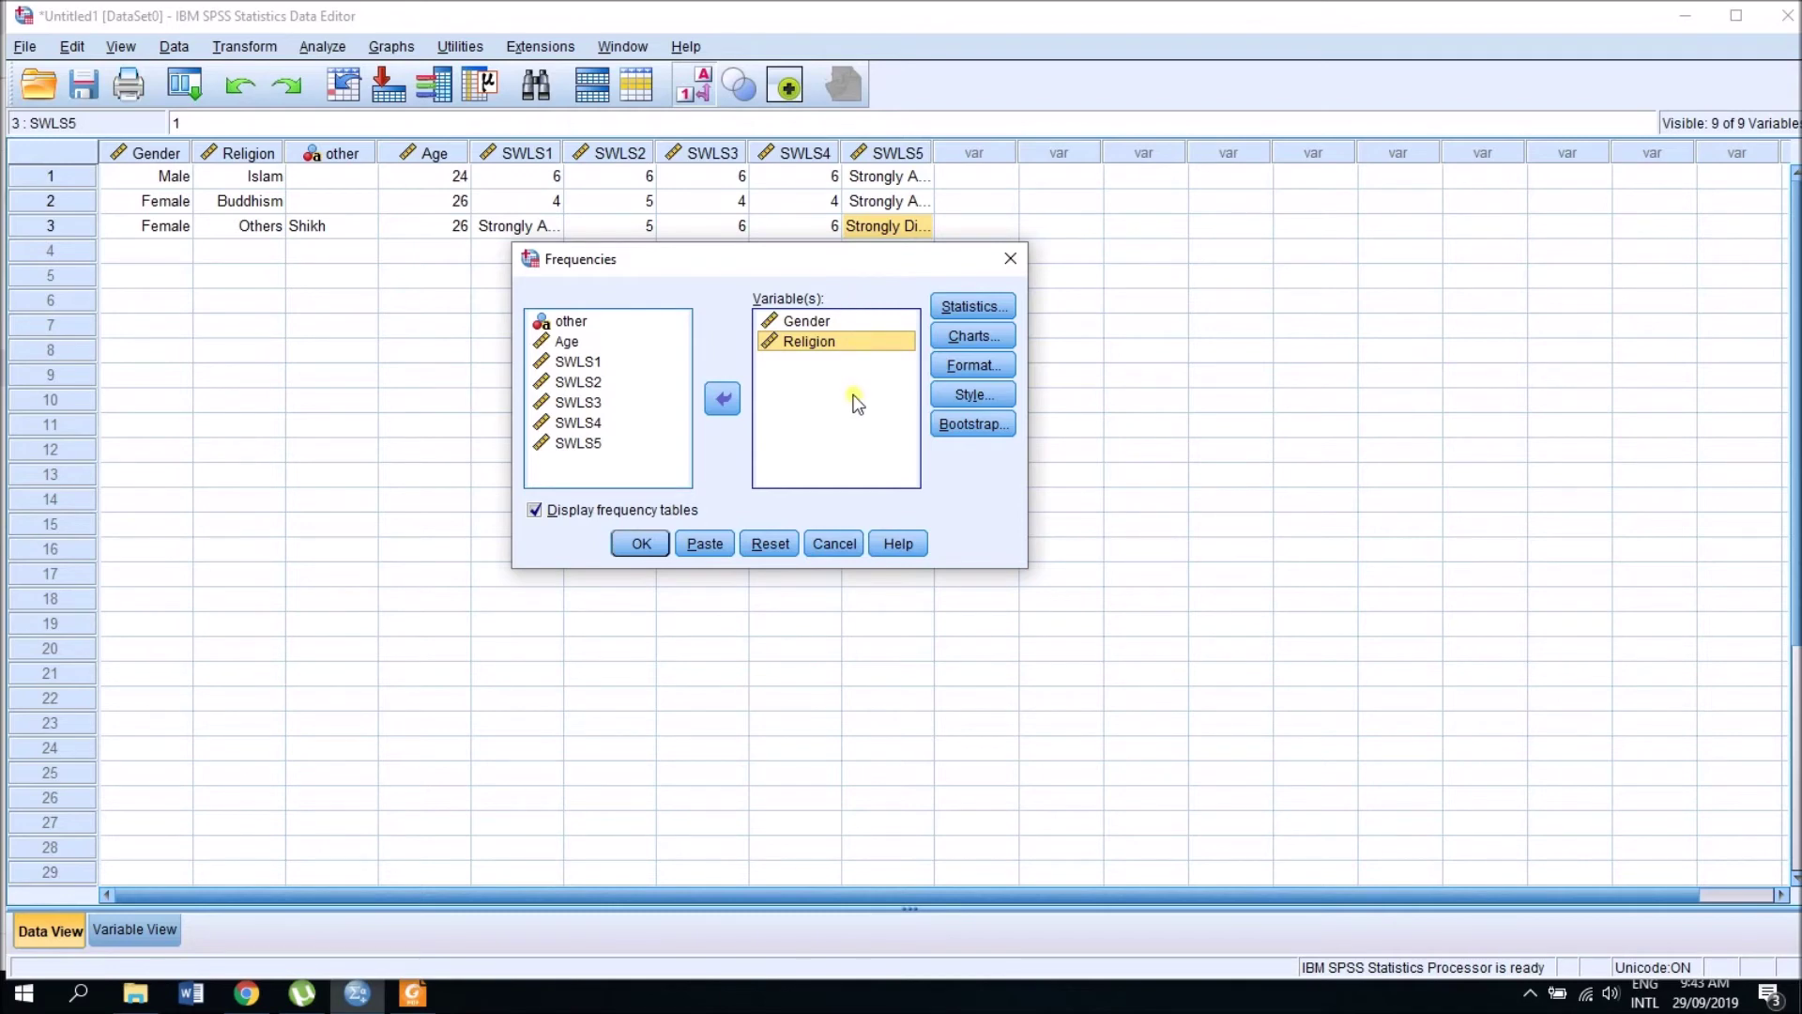
# Step: Include the mean, median and standard deviation in the Frequencies analysis and run it
pyautogui.click(975, 306)
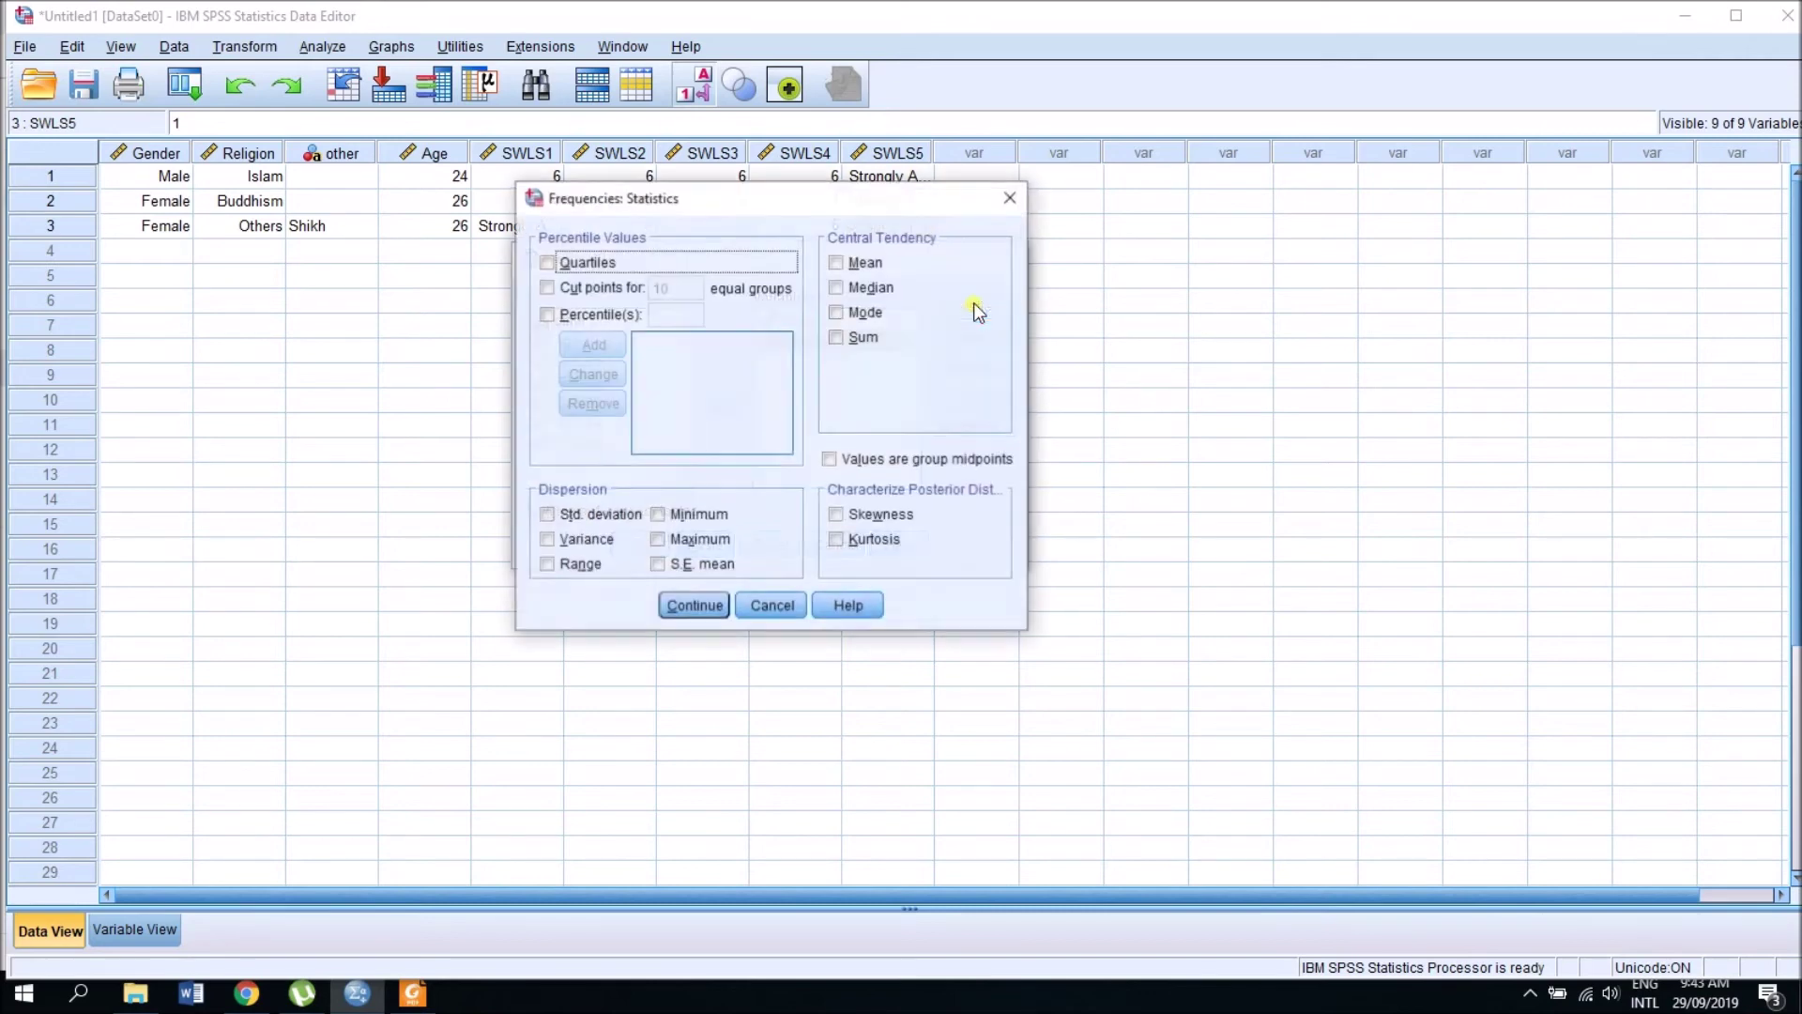
pyautogui.click(836, 264)
pyautogui.click(837, 289)
pyautogui.click(546, 515)
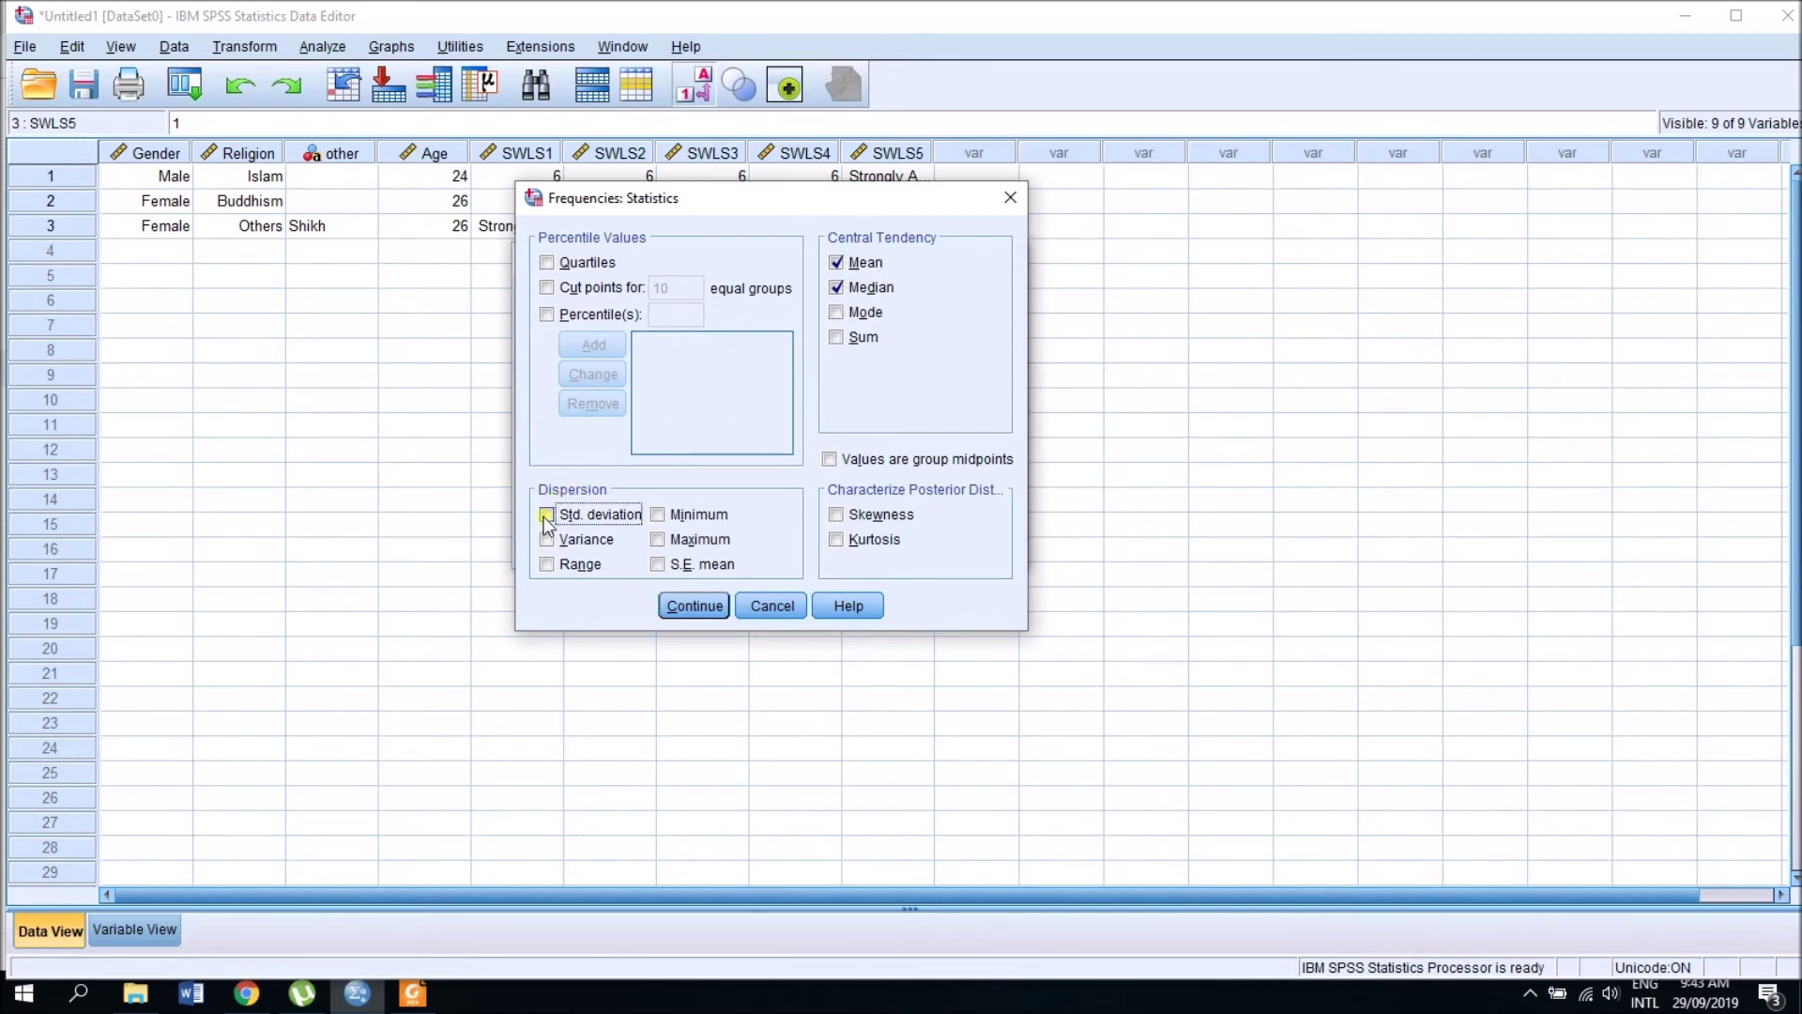
pyautogui.click(706, 607)
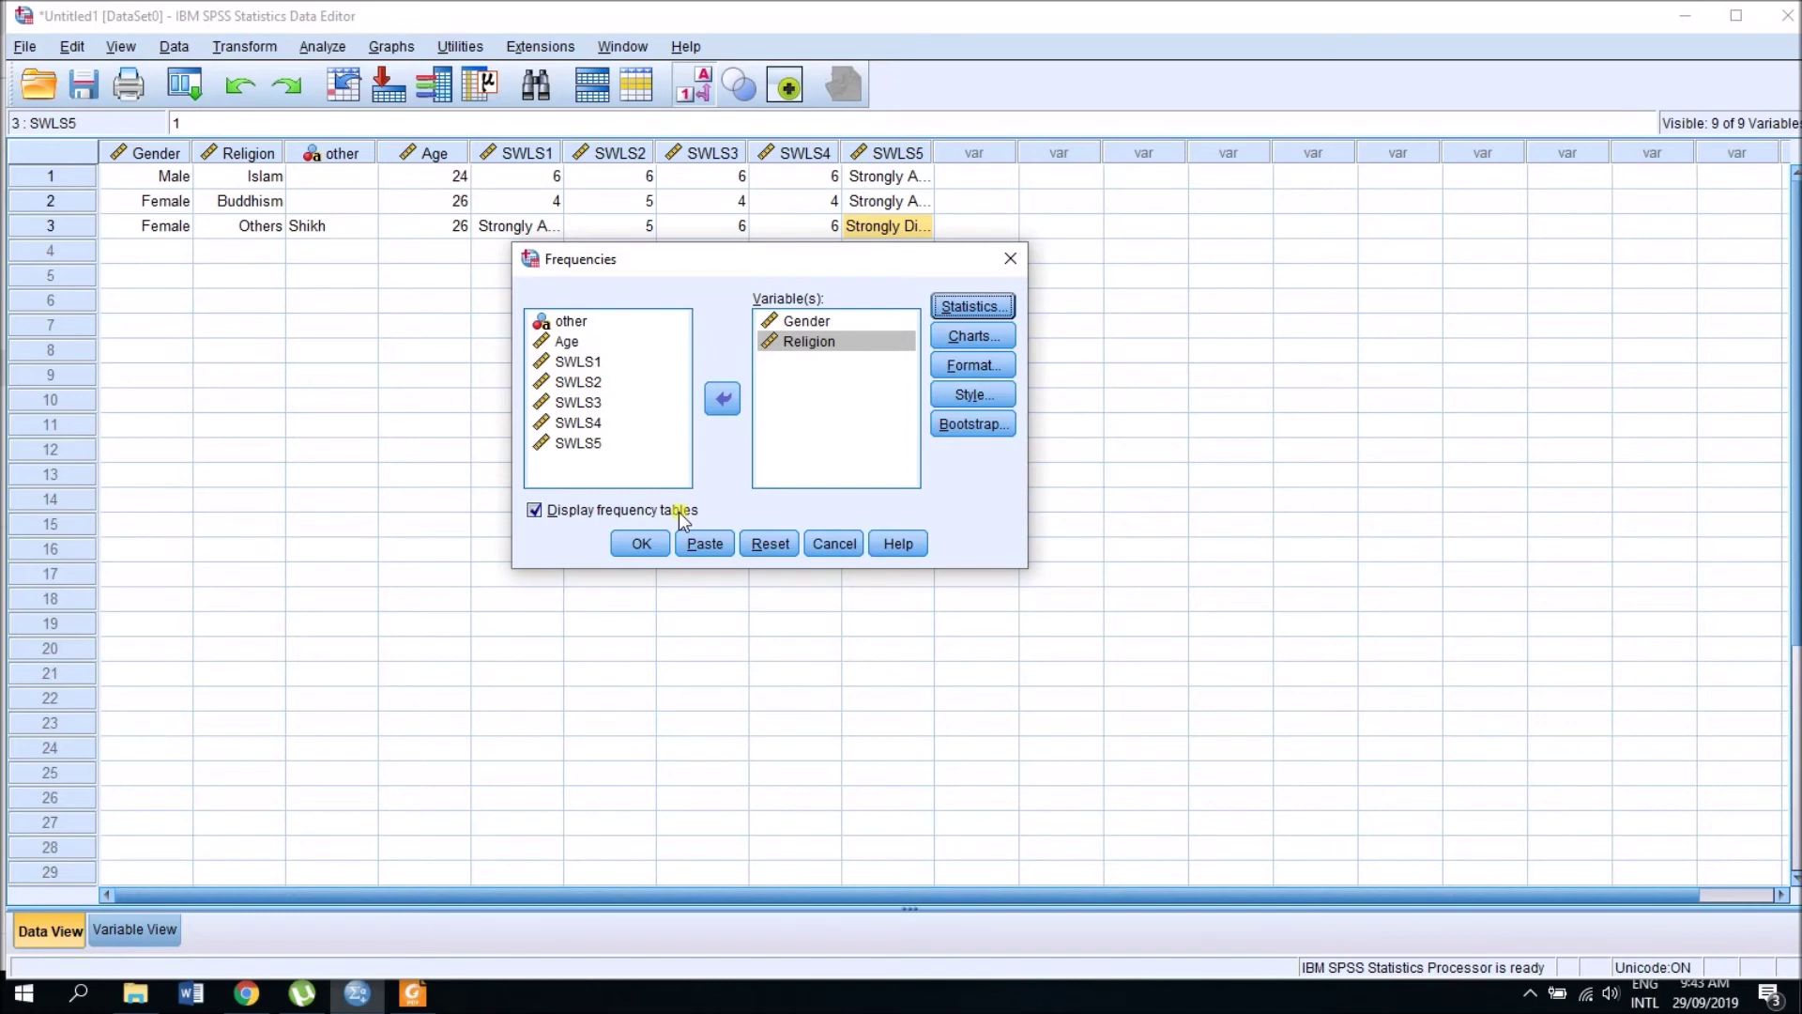
pyautogui.click(642, 543)
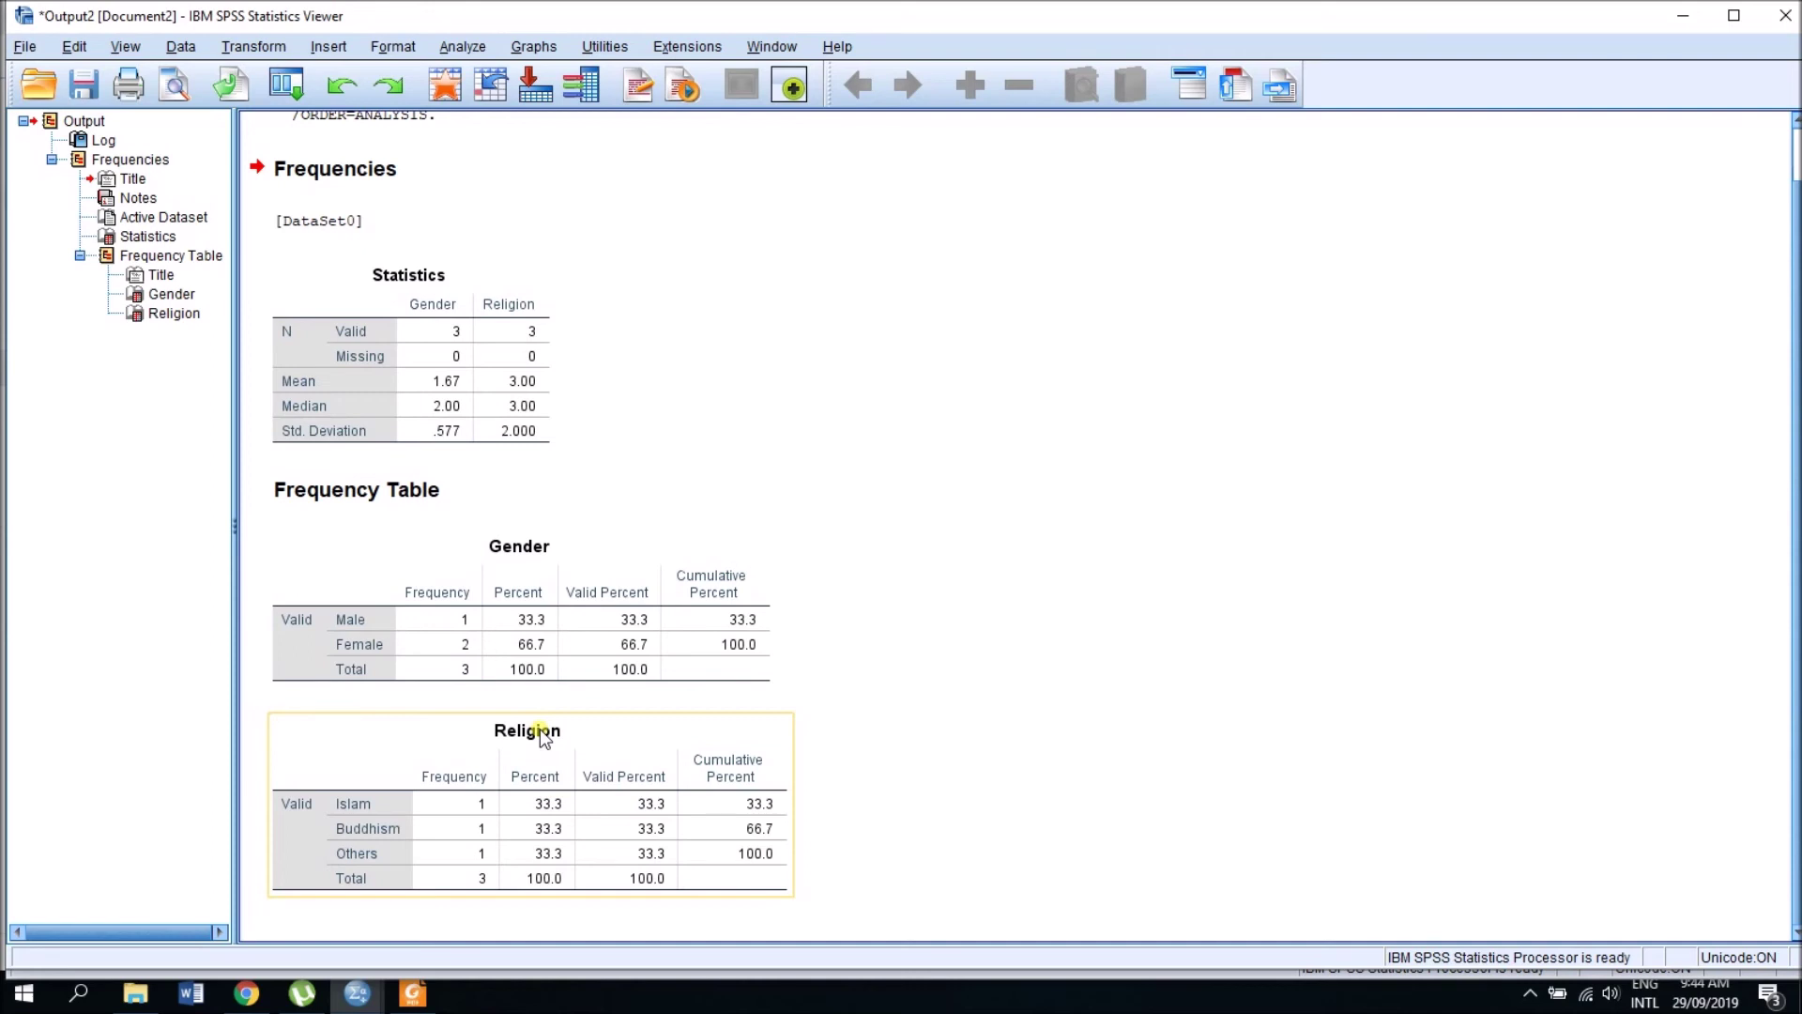
# Step: Examine the Gender and Religion frequency tables and the Statistics table in the output, and minimize the output window
pyautogui.click(561, 616)
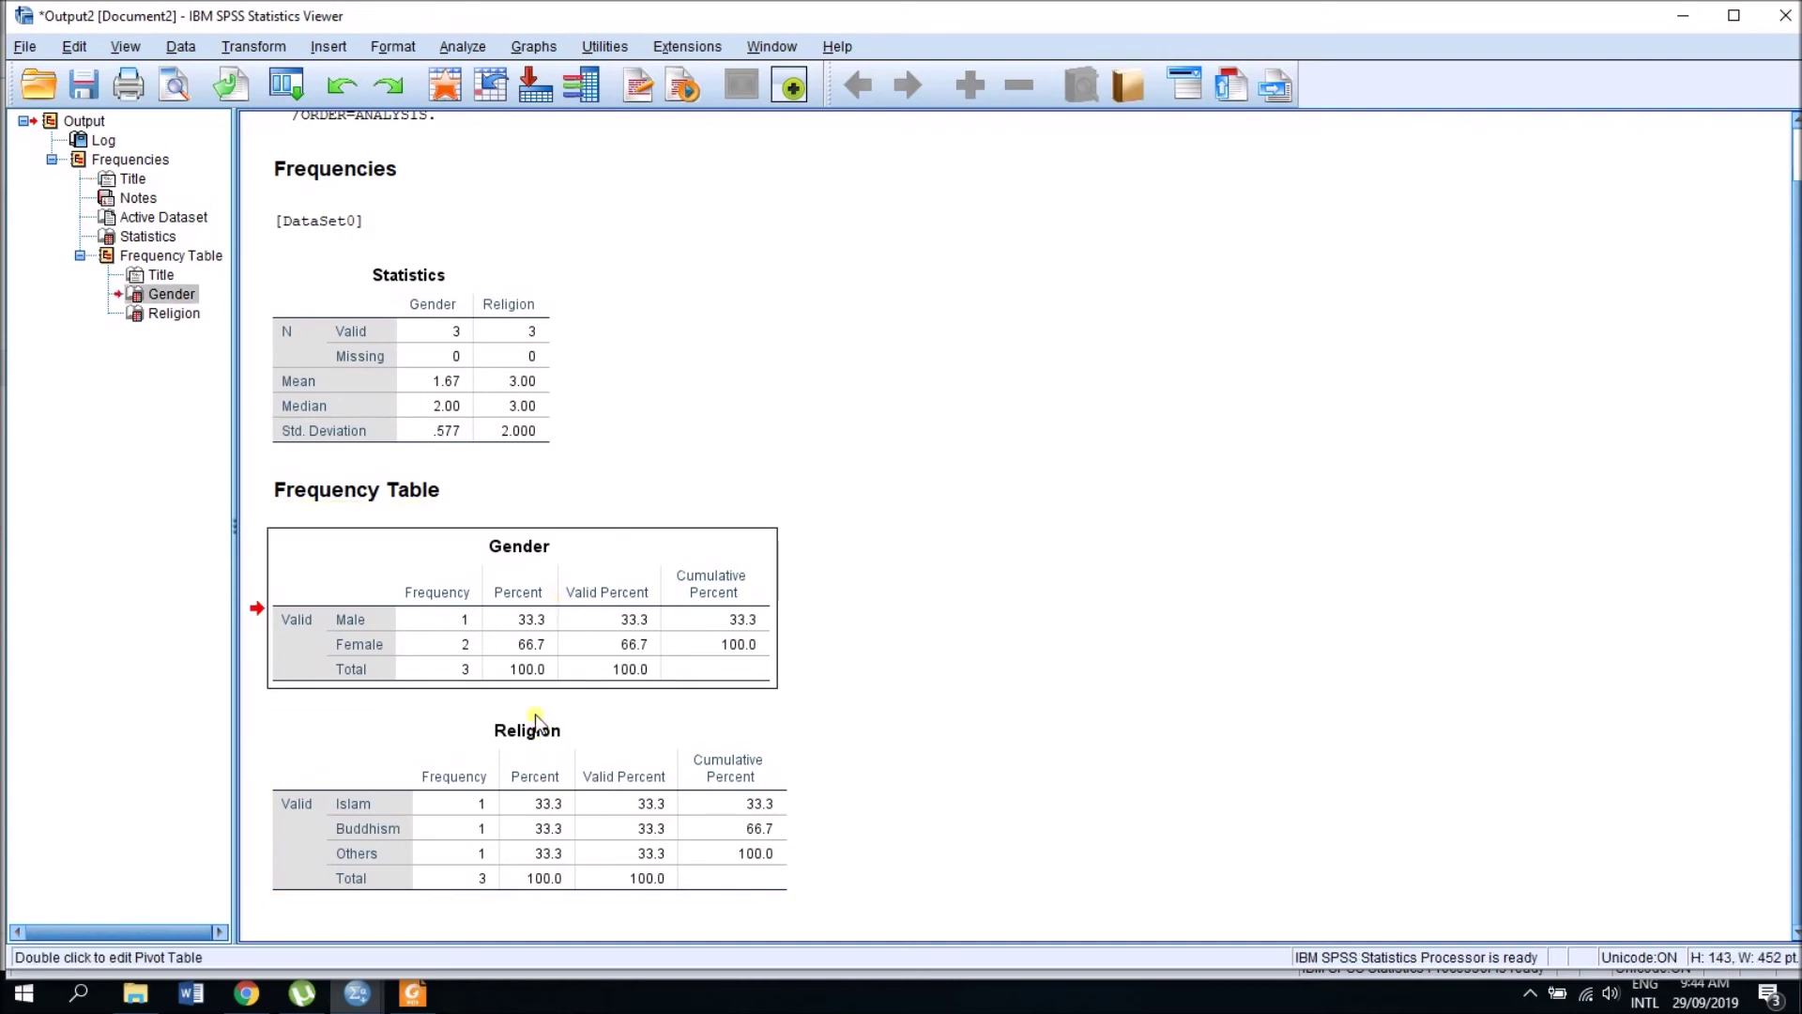
pyautogui.click(521, 775)
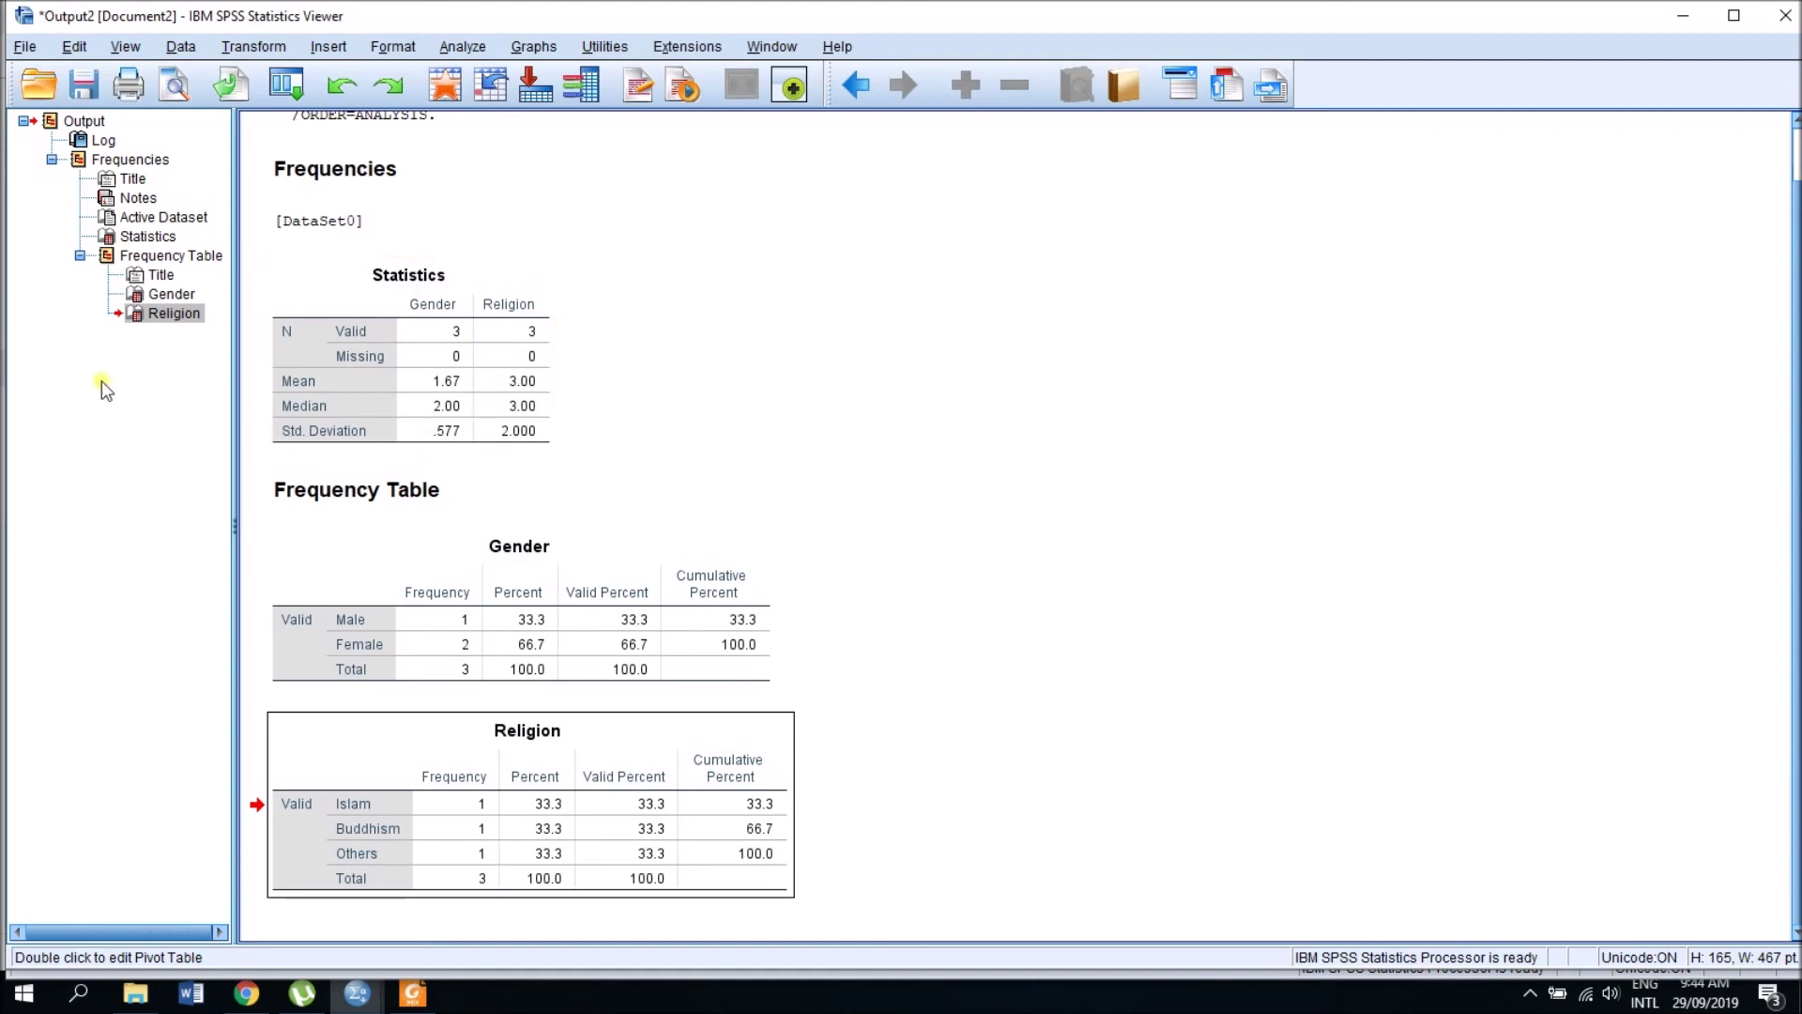
pyautogui.click(331, 394)
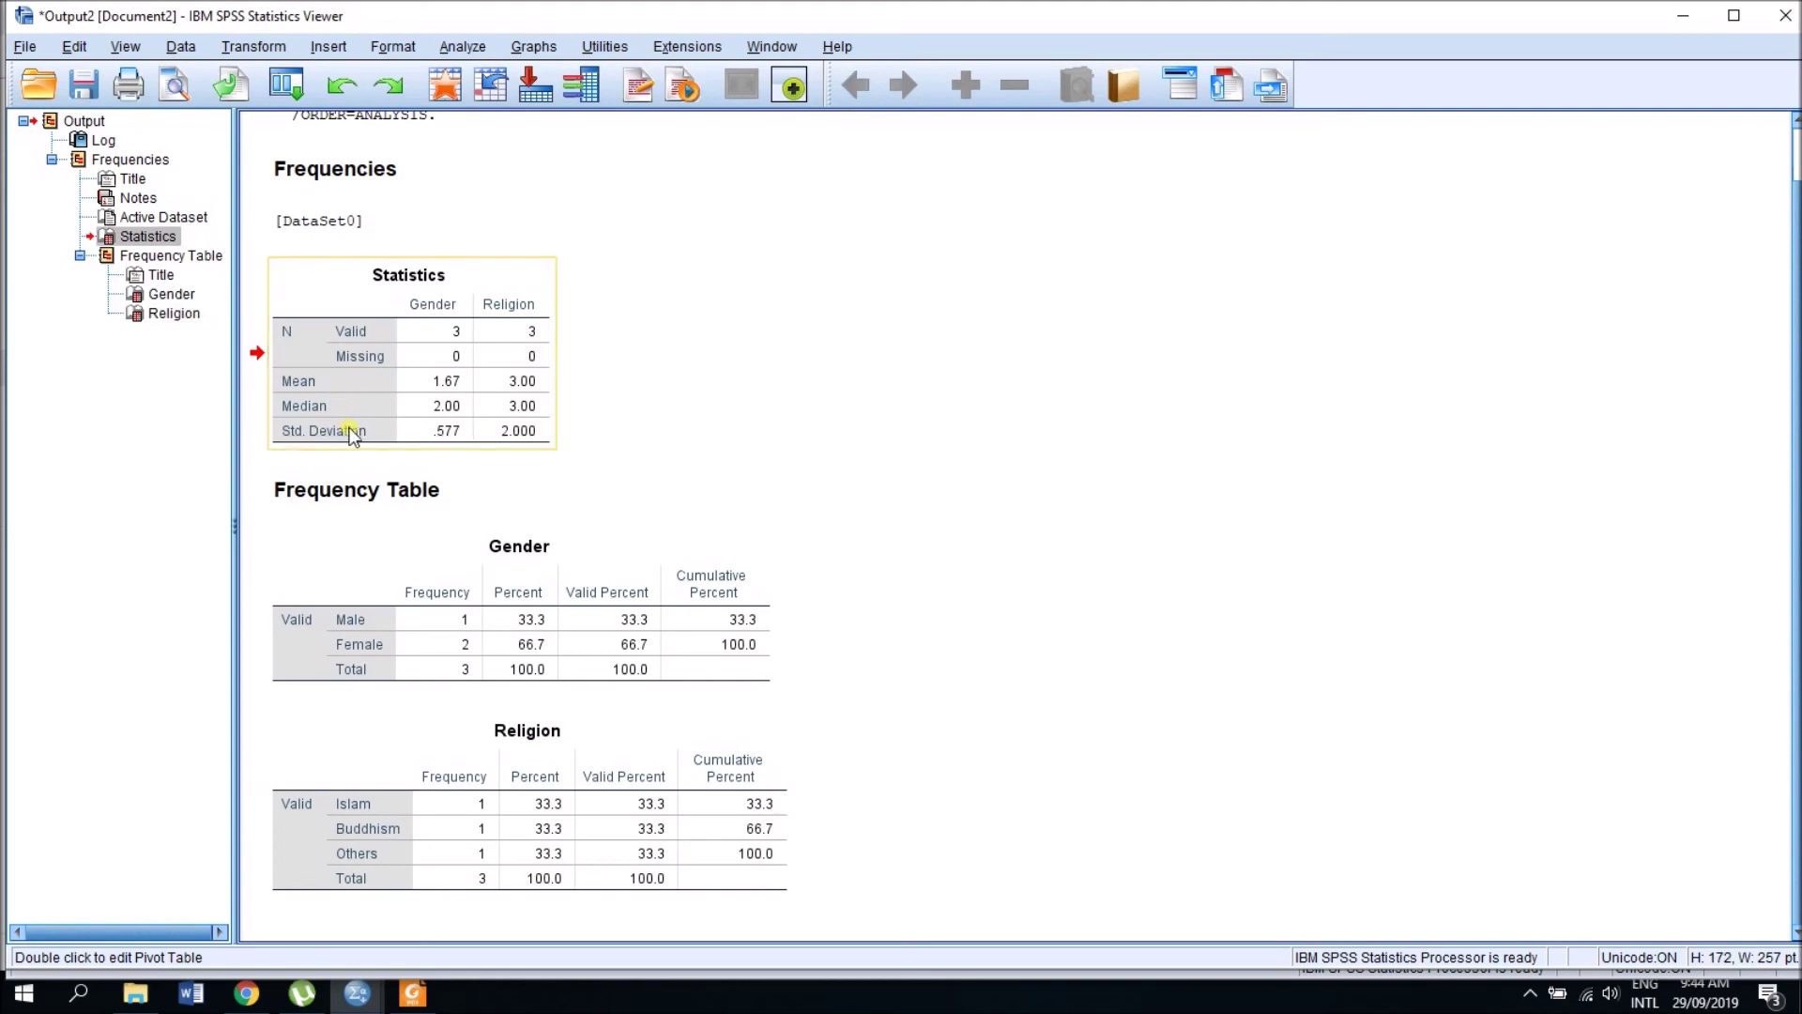
pyautogui.click(1687, 20)
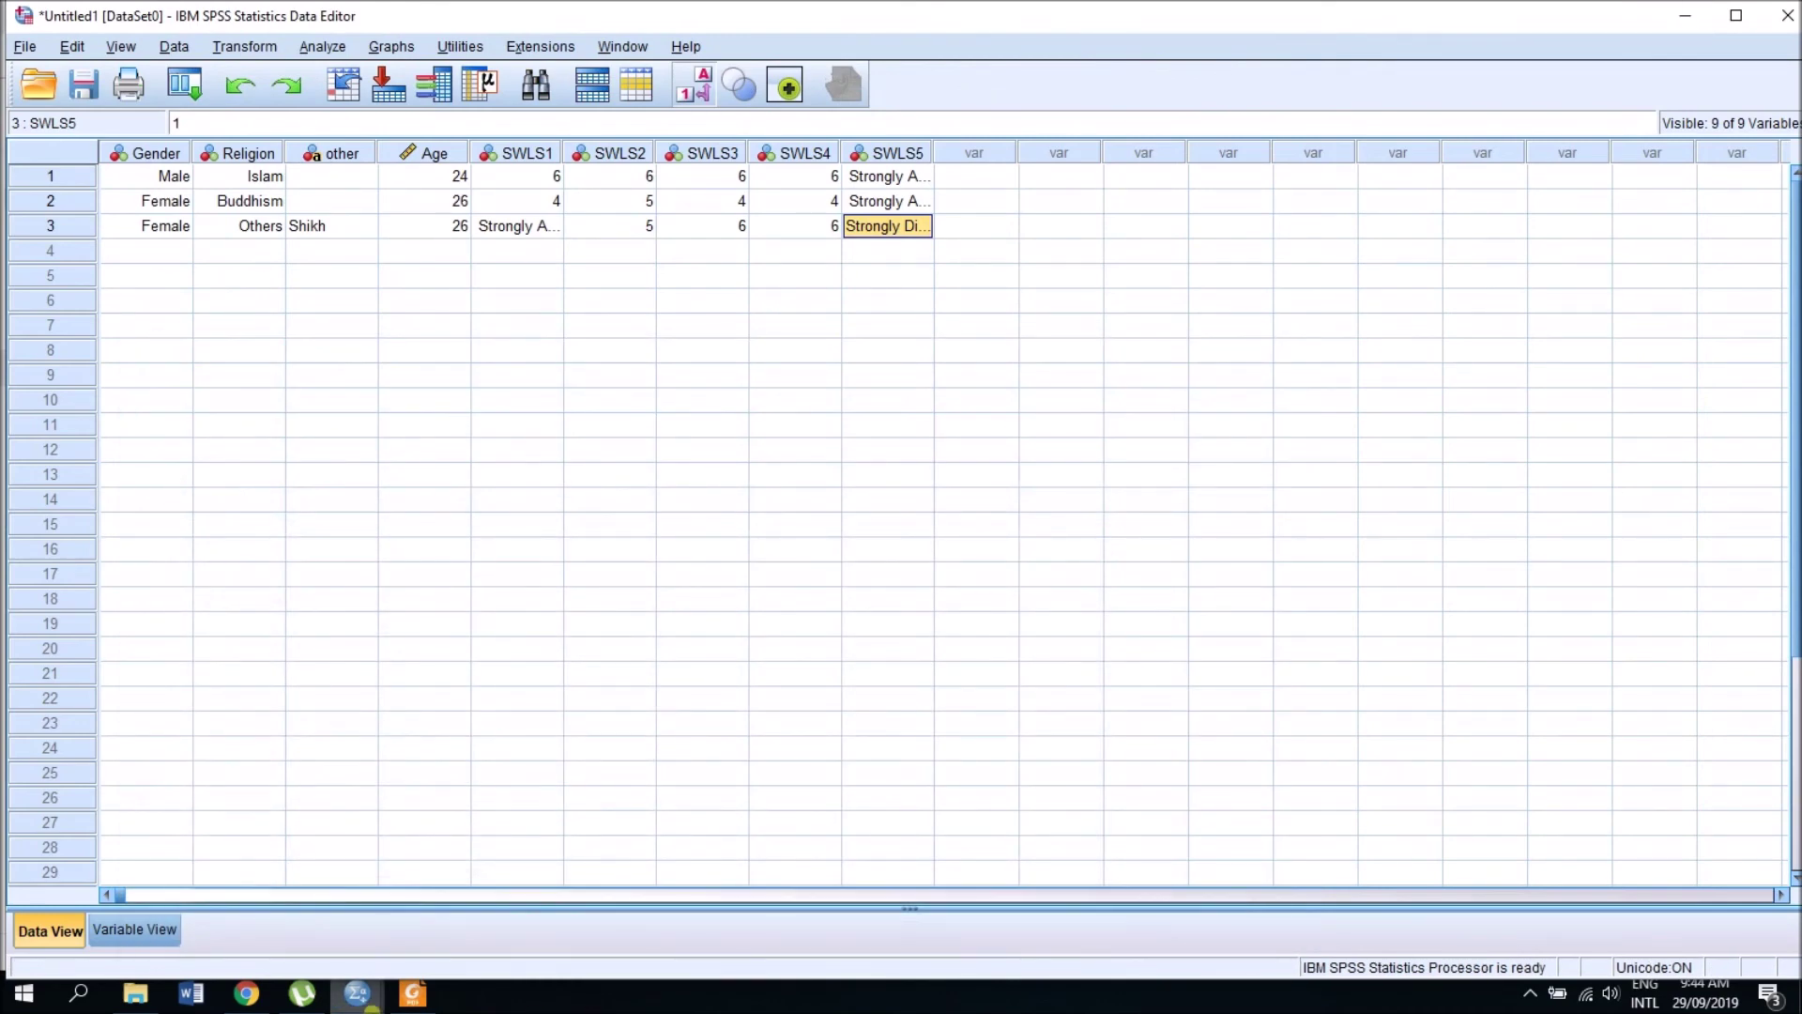
# Step: Switch to the Amader questionnaire PDF in Foxit Reader and review its questions from the beginning of the page
pyautogui.click(413, 993)
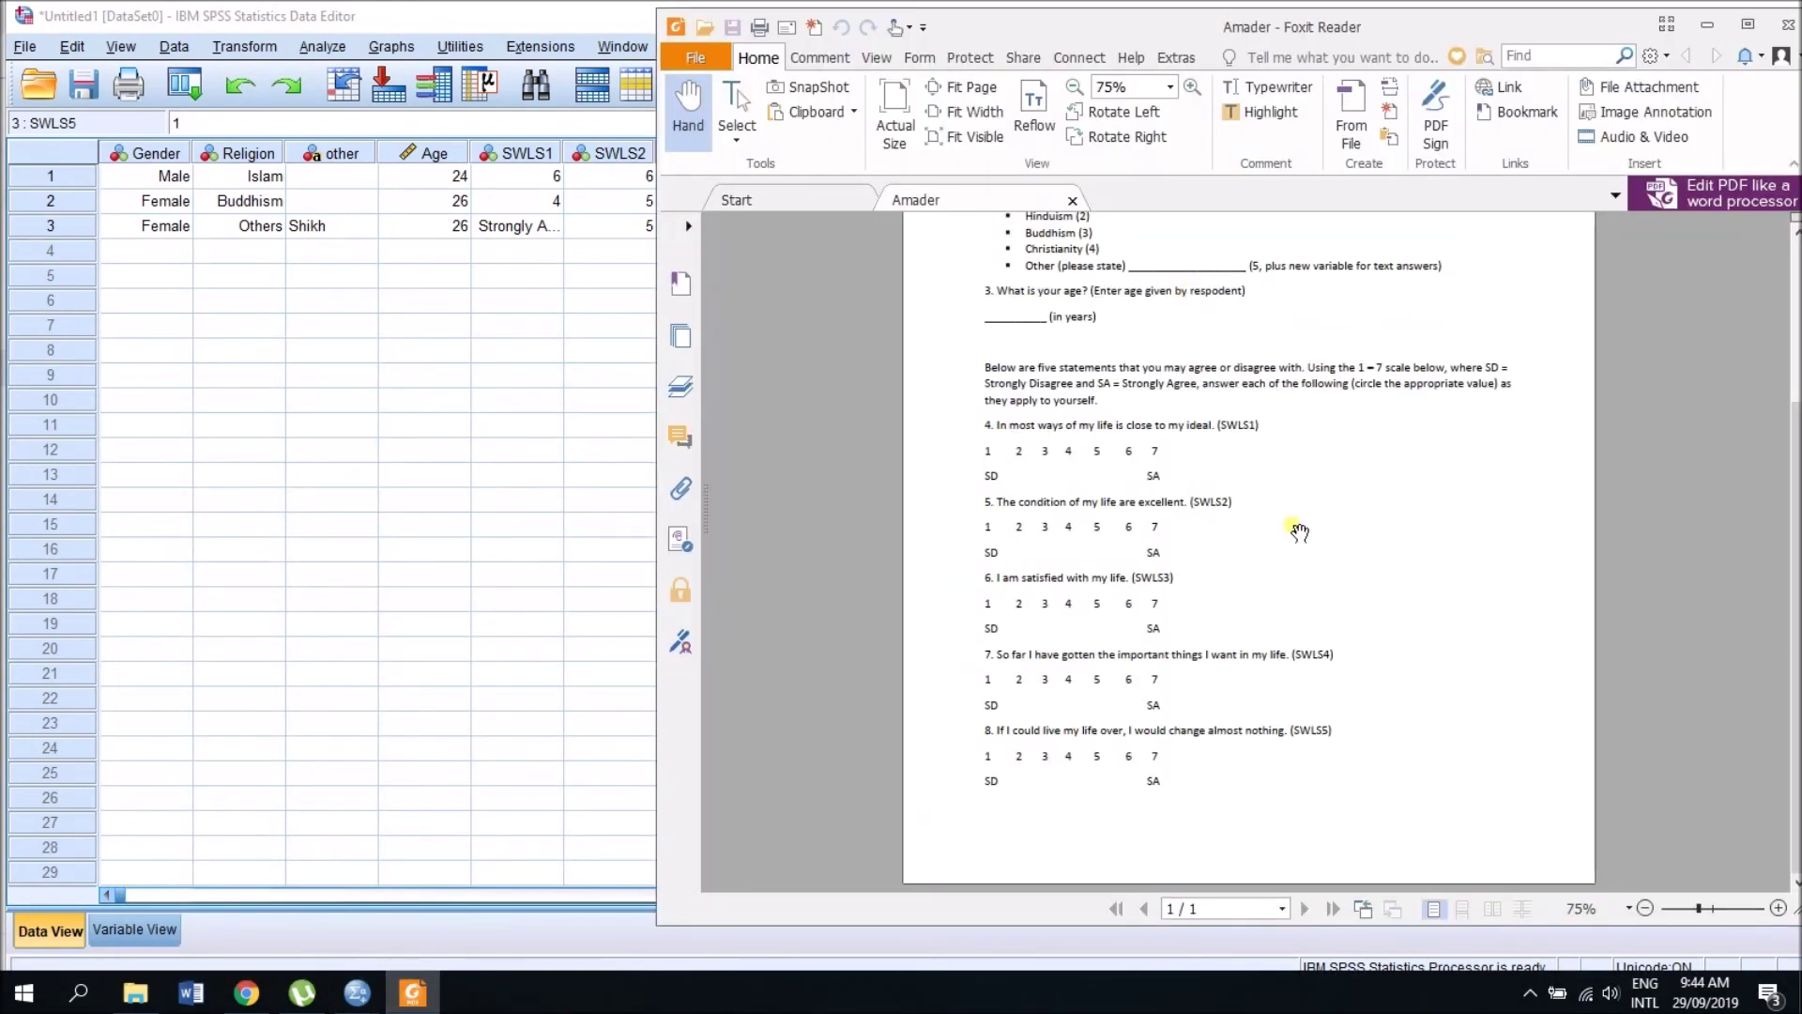
pyautogui.click(1795, 357)
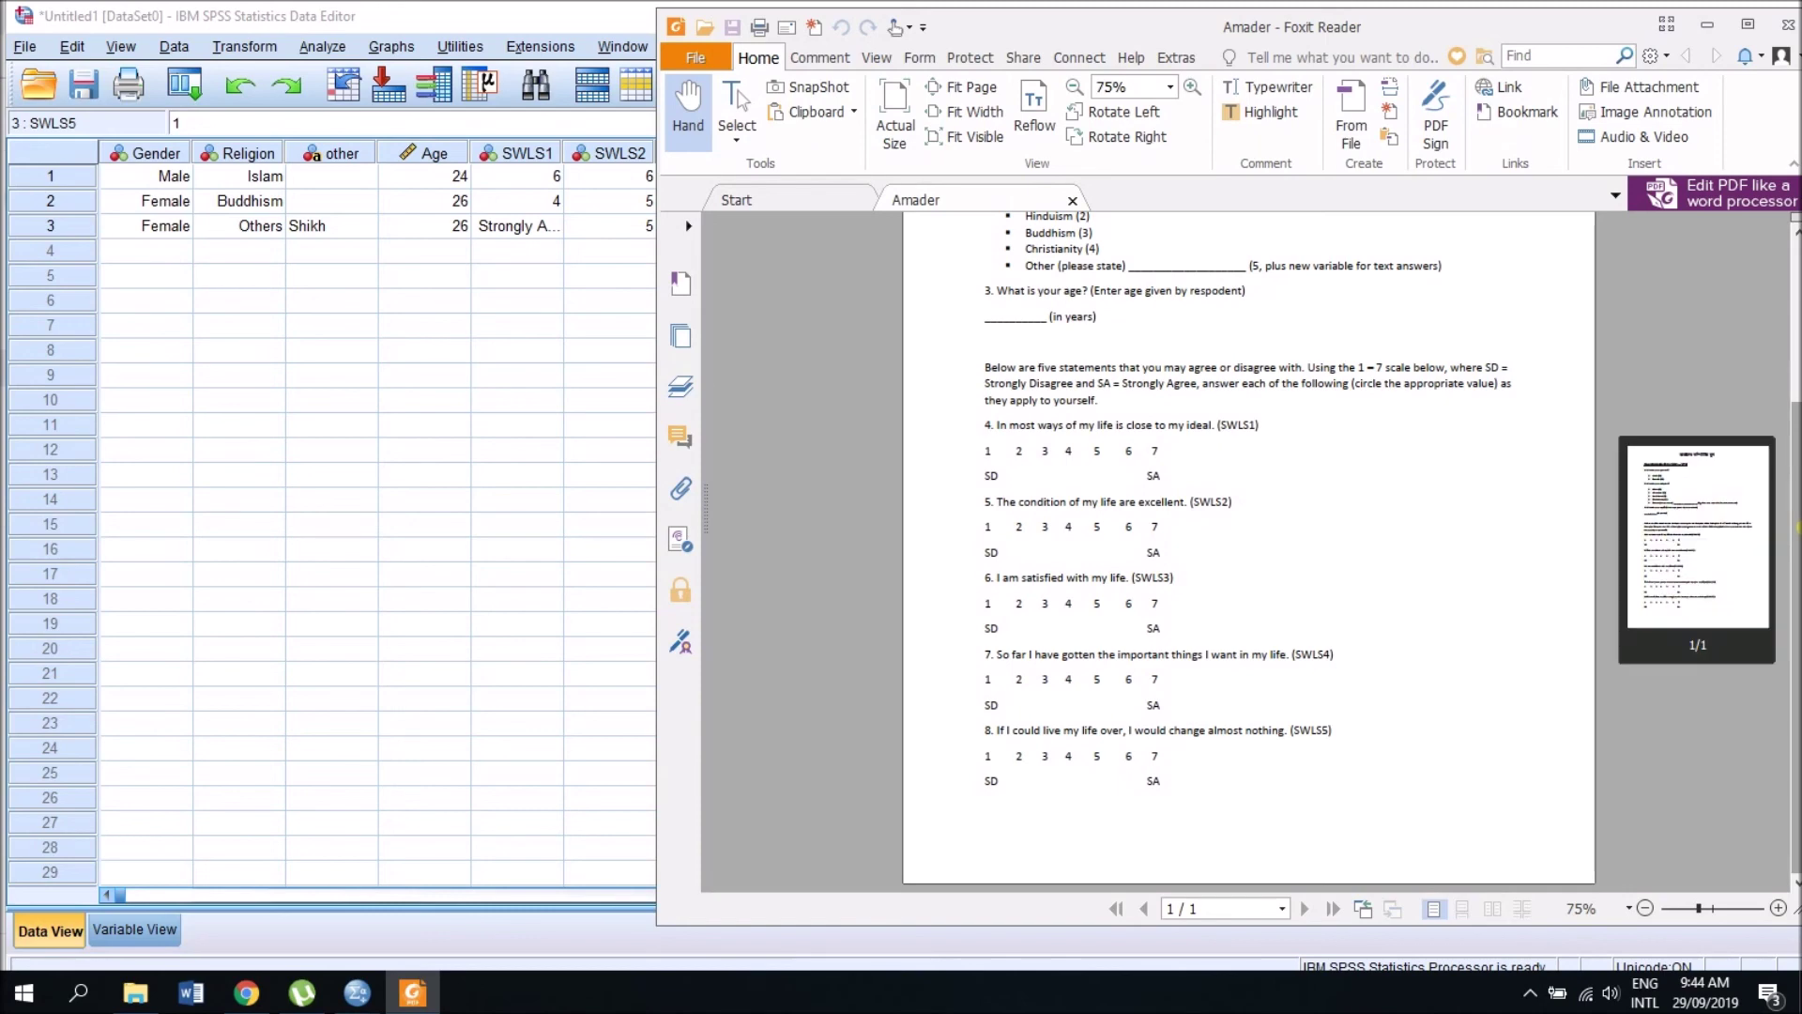
pyautogui.moveTo(1797, 340); pyautogui.dragTo(1798, 329)
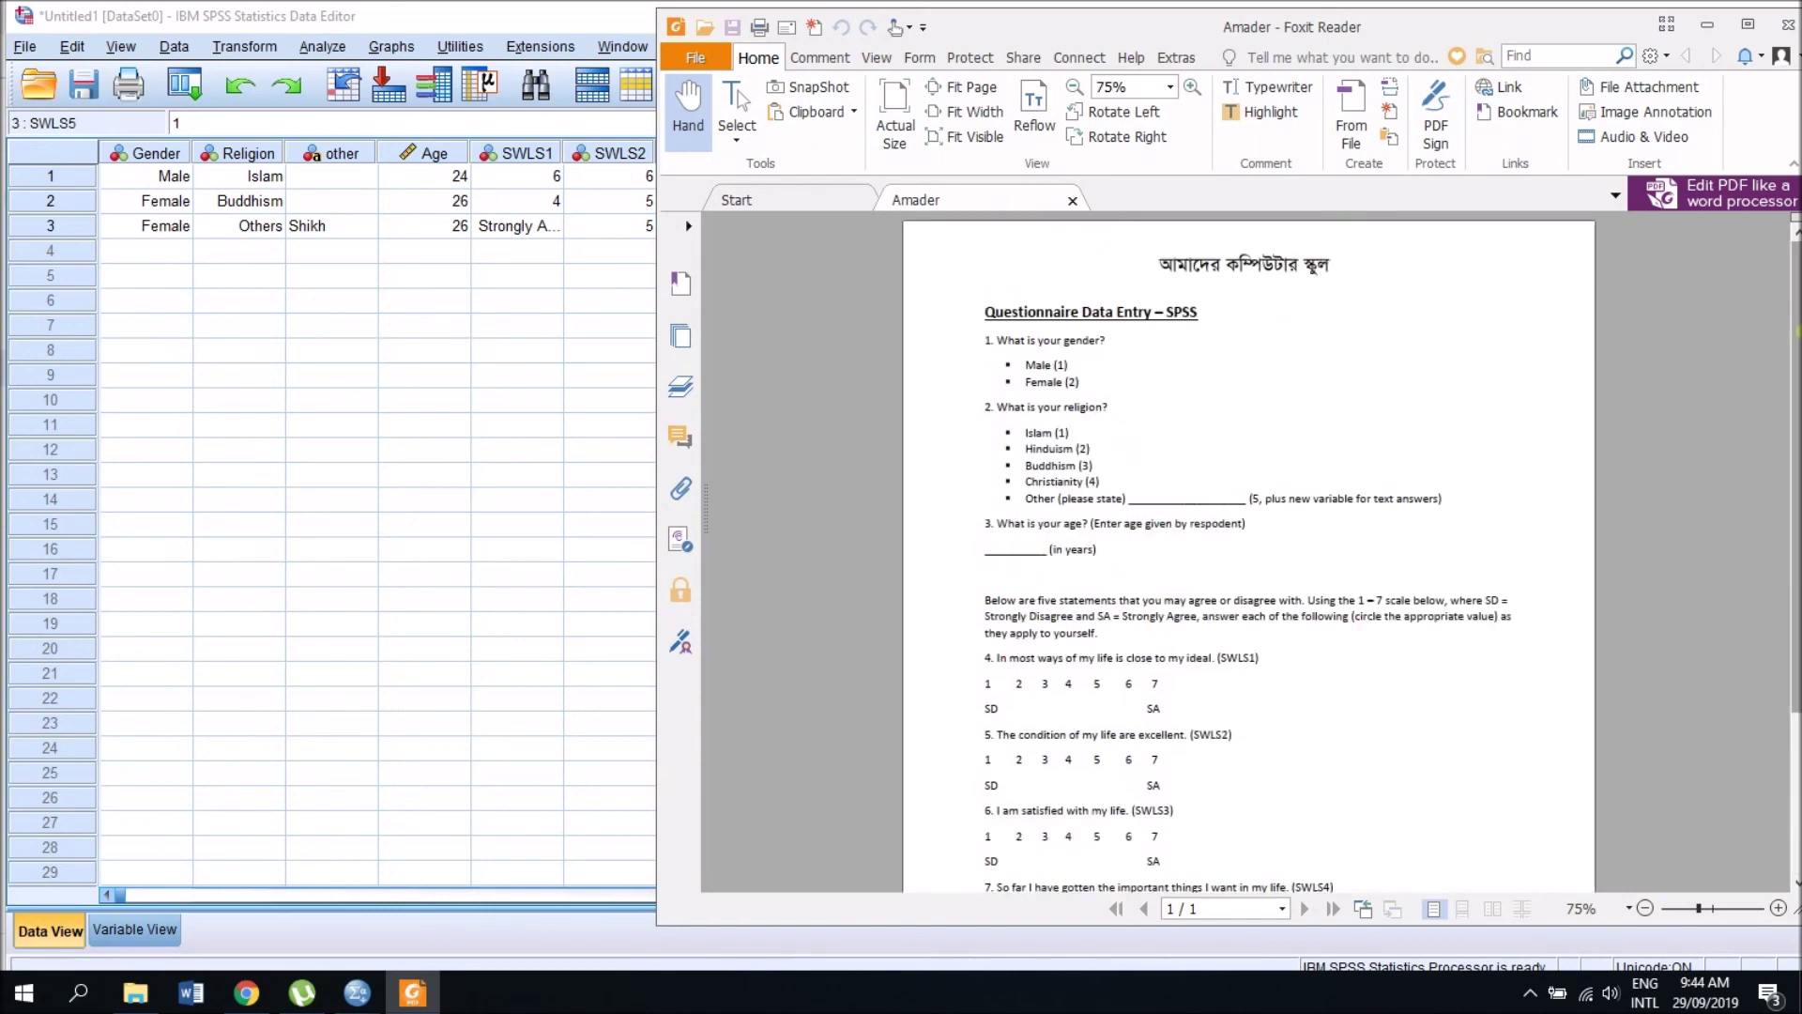